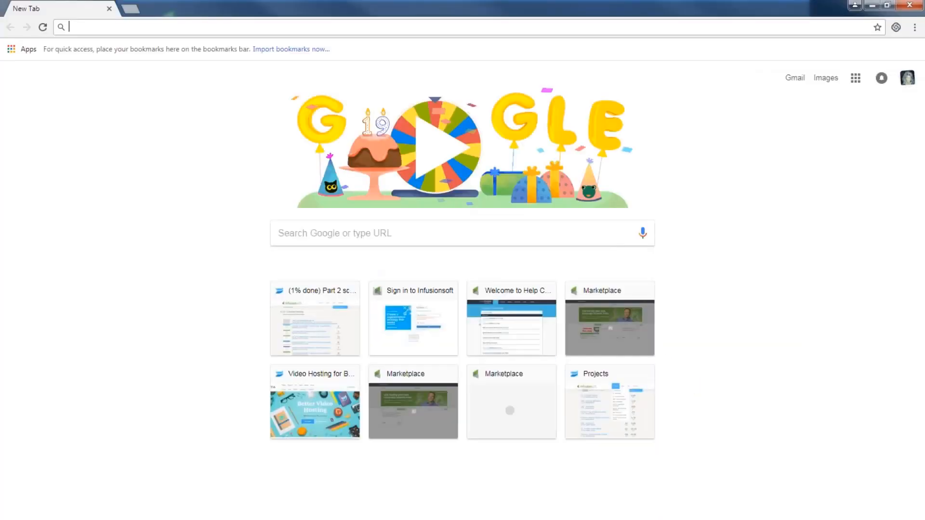
- Load the Infusionsoft app at hv202.infusionsoft.com in Chrome
type("hv202")
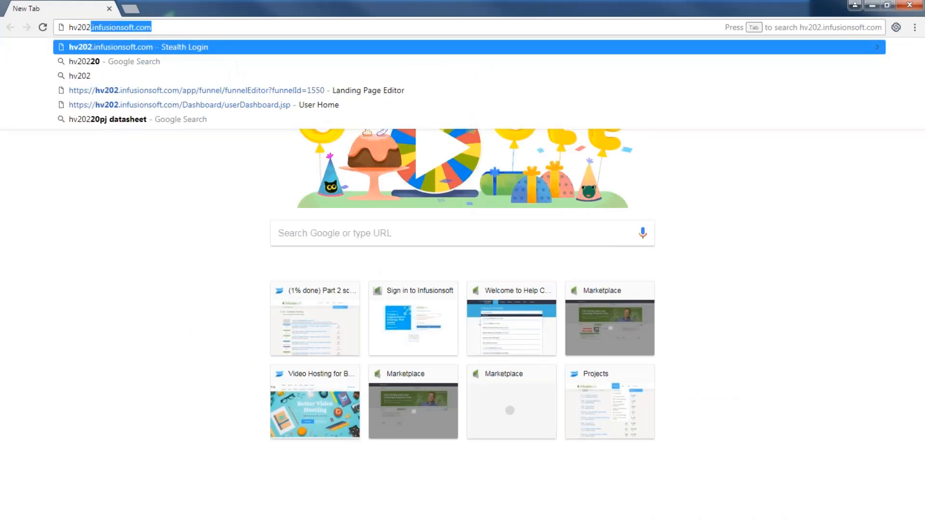
key("Return")
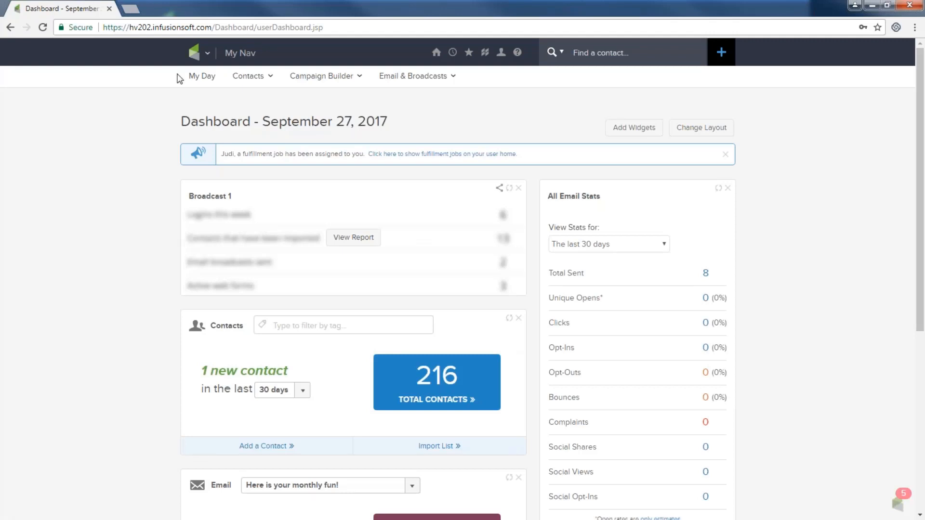
- Go to Marketing > Email & Broadcasts and start a new email broadcast from the template gallery
left_click(195, 53)
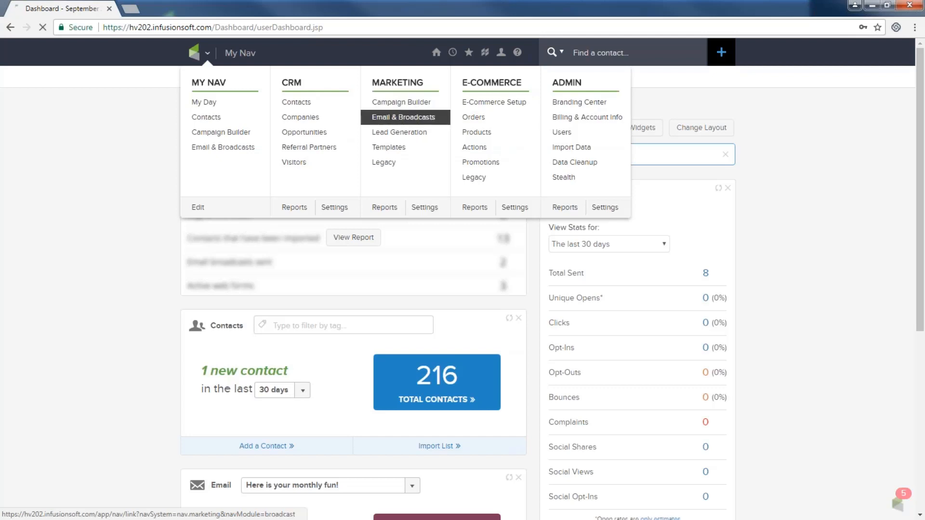
left_click(400, 119)
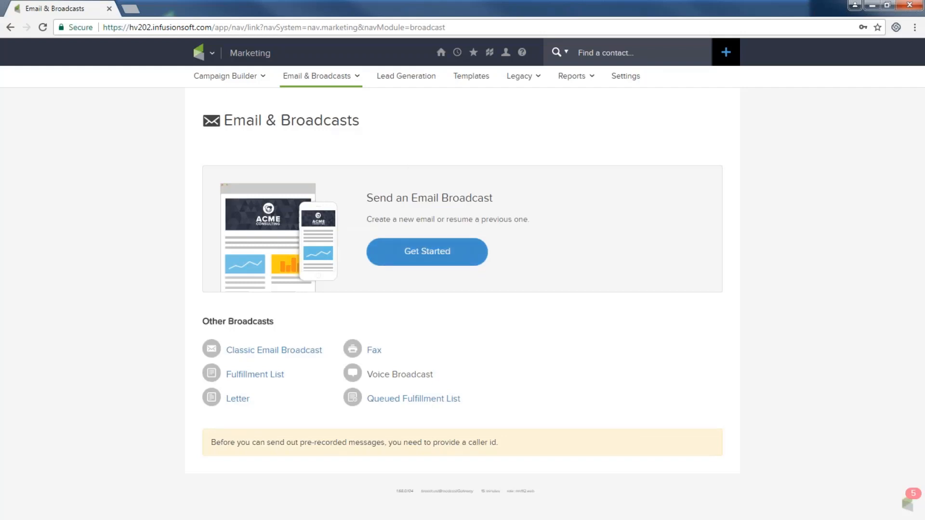
left_click(433, 259)
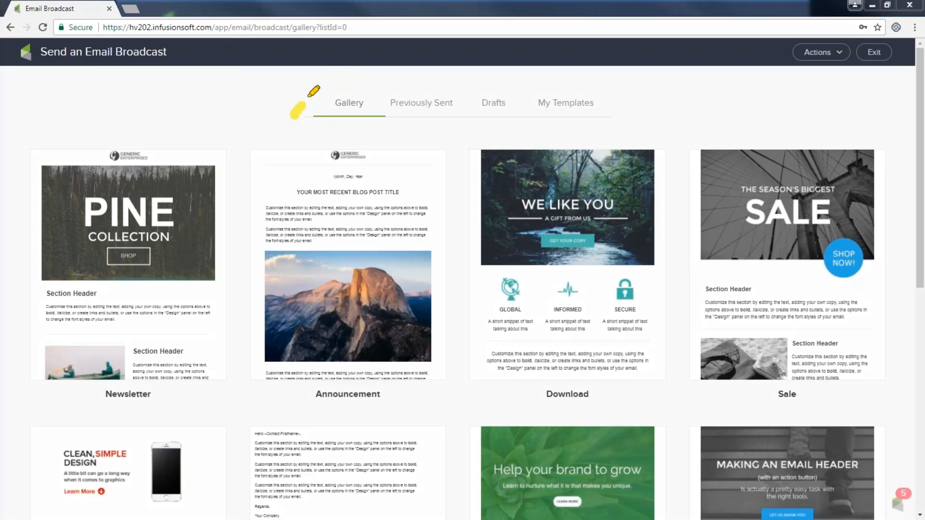
mouse_move(307, 96)
left_mouse_down()
mouse_move(383, 109)
mouse_move(302, 103)
mouse_move(238, 152)
mouse_move(265, 160)
left_mouse_up()
left_click_drag(333, 131, 347, 150)
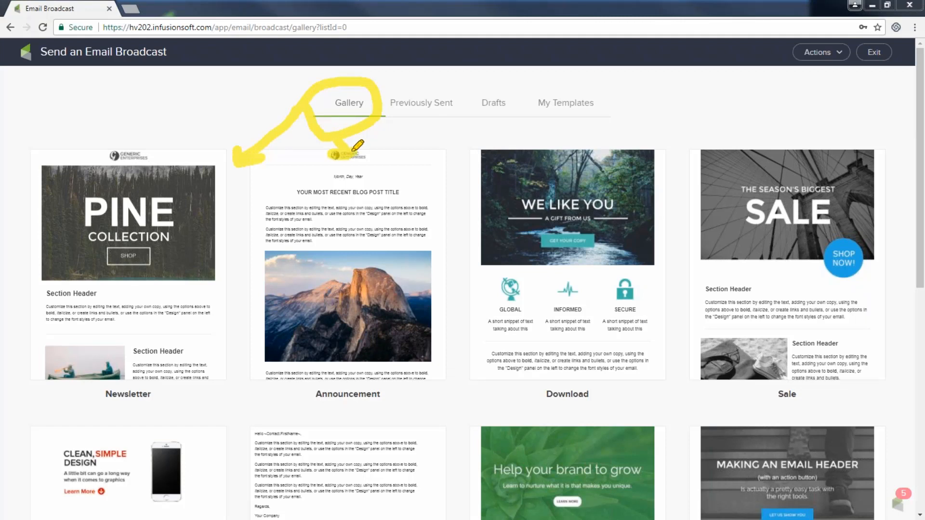
mouse_move(781, 48)
left_mouse_down()
mouse_move(884, 46)
mouse_move(788, 60)
left_mouse_up()
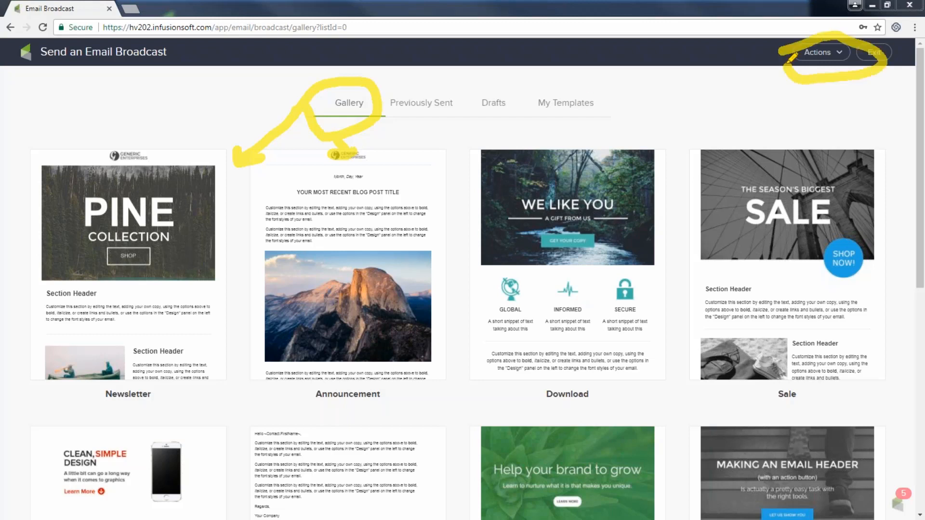
left_click_drag(802, 96, 853, 93)
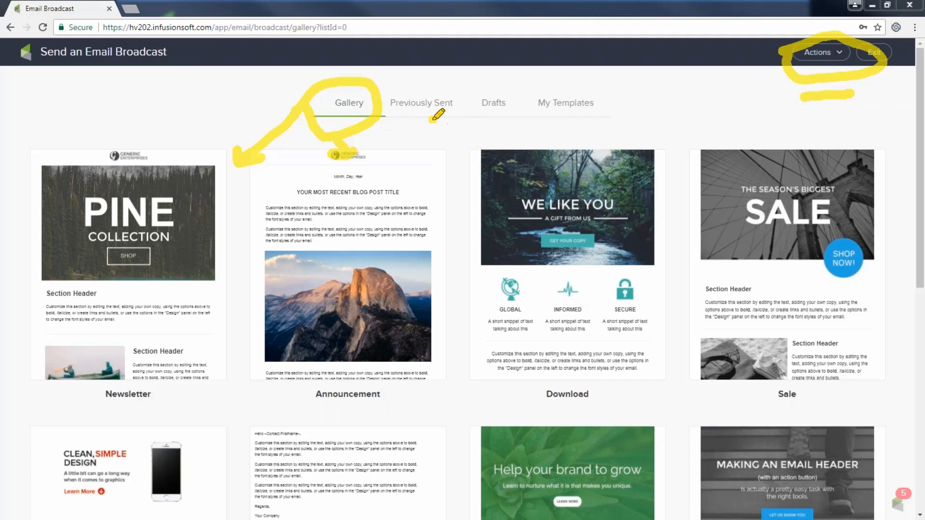
mouse_move(434, 122)
left_mouse_down()
mouse_move(375, 112)
mouse_move(450, 81)
mouse_move(468, 110)
mouse_move(425, 120)
left_mouse_up()
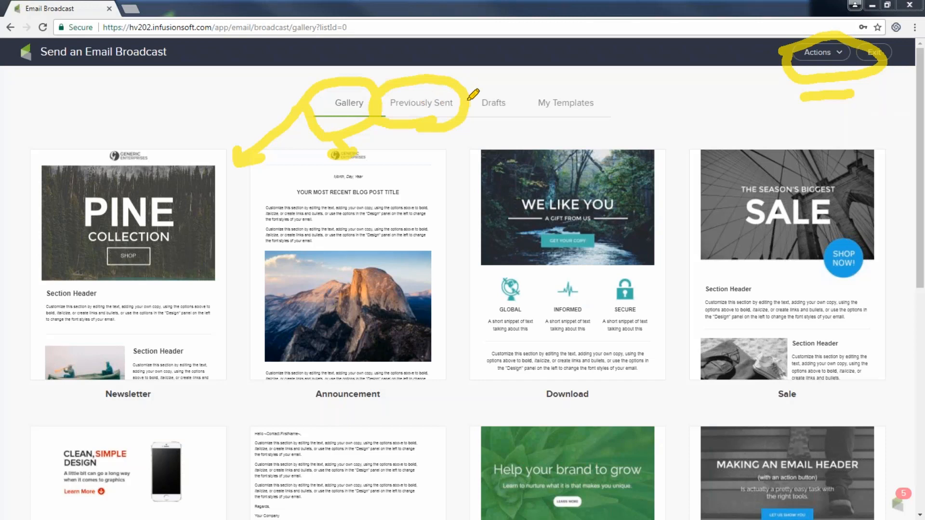
mouse_move(472, 98)
left_mouse_down()
mouse_move(515, 99)
mouse_move(466, 106)
left_mouse_up()
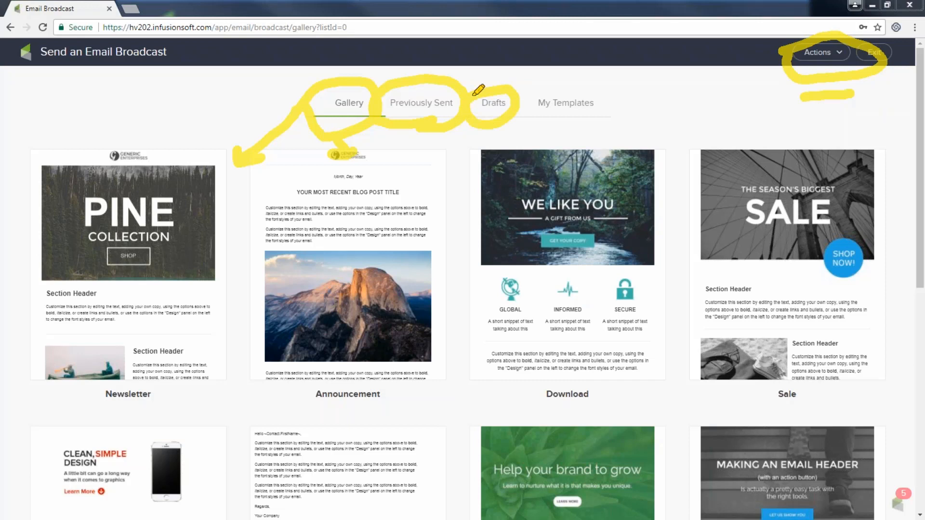
mouse_move(485, 58)
left_mouse_down()
mouse_move(477, 79)
mouse_move(497, 79)
left_mouse_up()
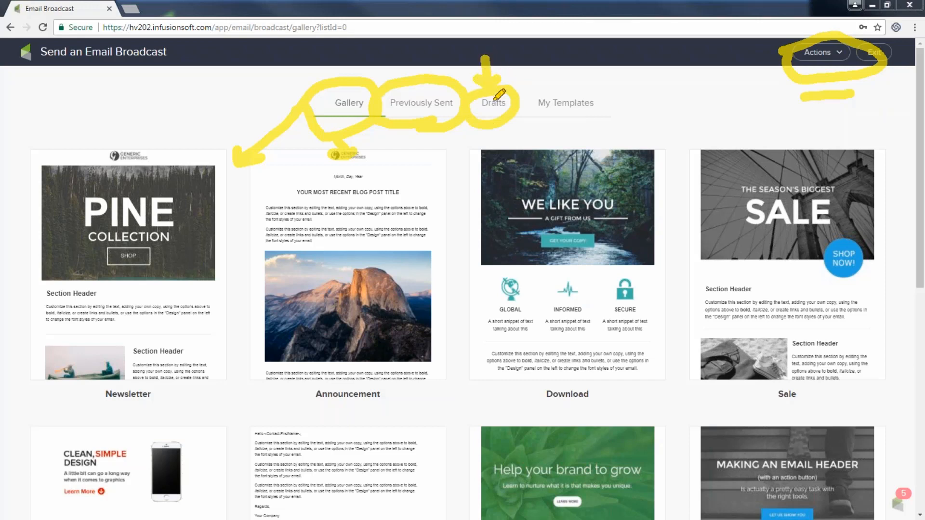
mouse_move(503, 104)
left_mouse_down()
mouse_move(545, 78)
mouse_move(605, 70)
mouse_move(593, 126)
mouse_move(526, 121)
mouse_move(517, 105)
left_mouse_up()
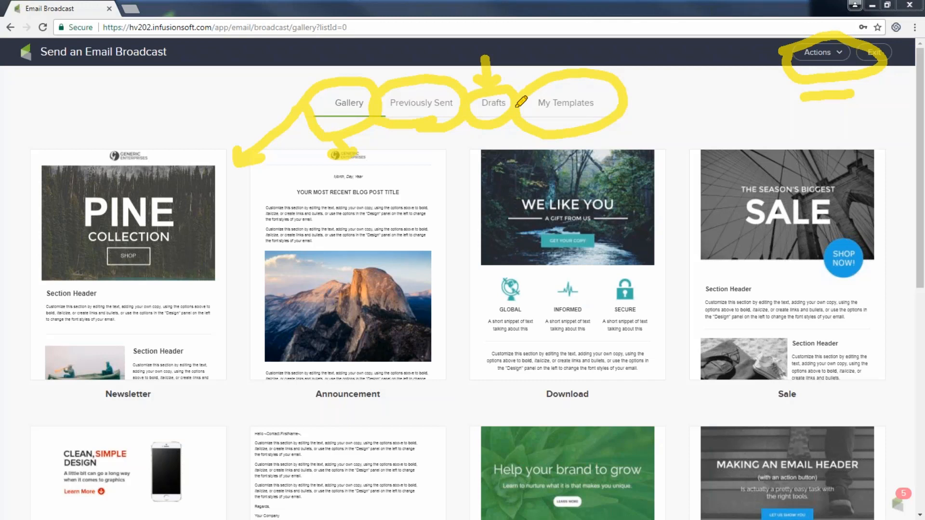
mouse_move(574, 67)
left_mouse_down()
mouse_move(580, 122)
mouse_move(566, 75)
left_mouse_up()
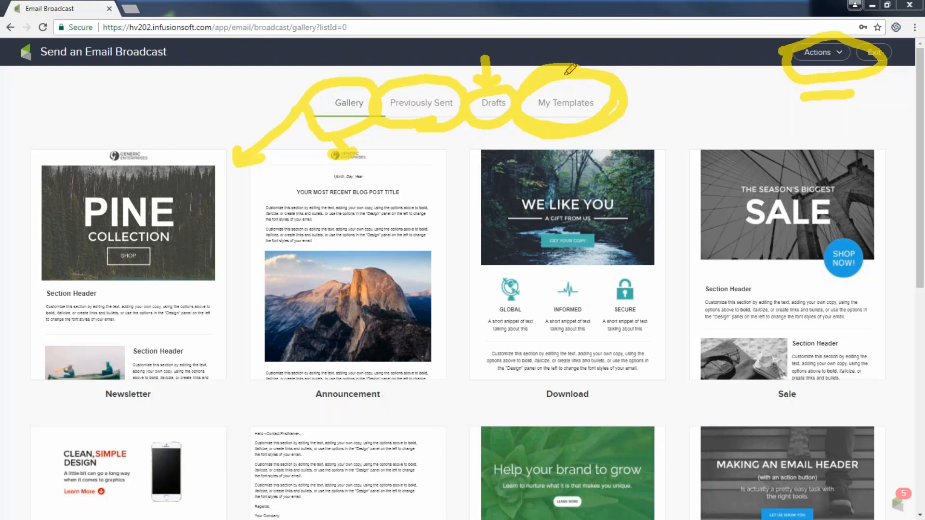
scroll(389, 327, "down", 9)
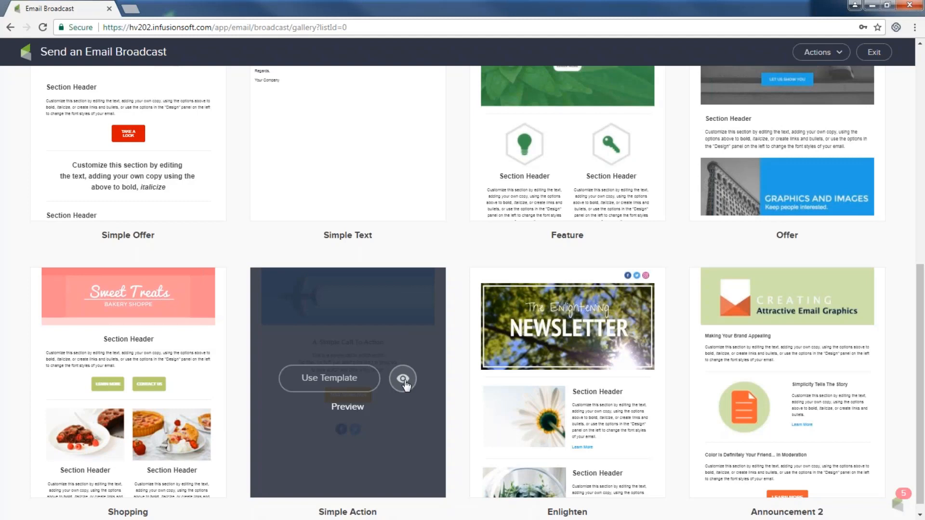
- Preview the Simple Action template and use it for the broadcast
left_click(403, 379)
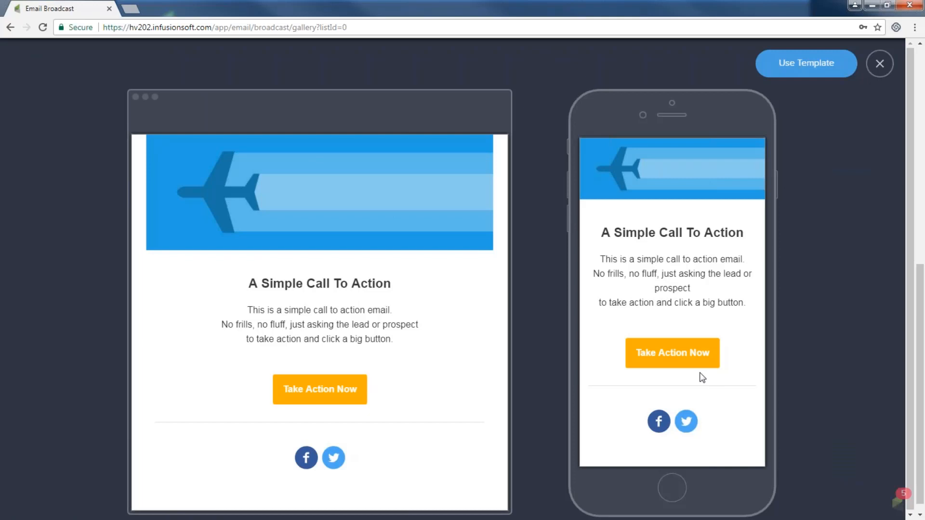
left_click(804, 67)
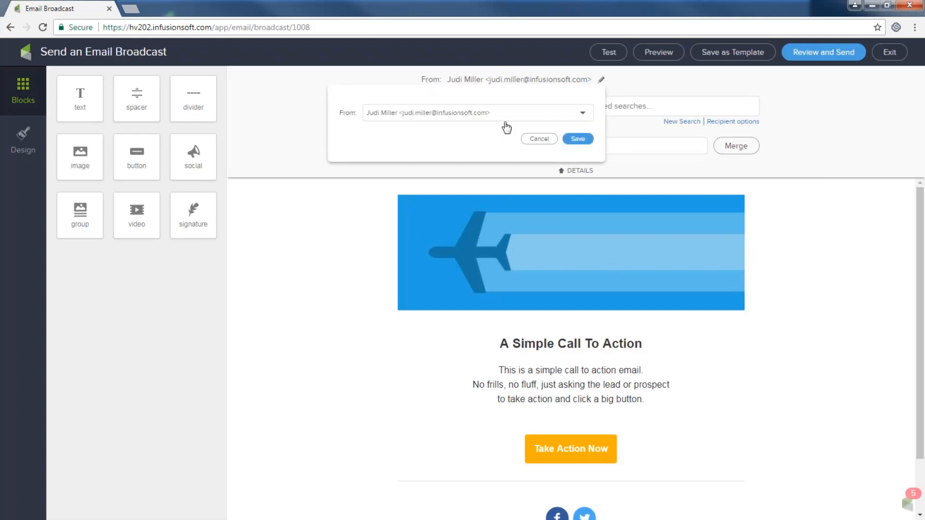
- Set the sender to Other with name Infusionsoft and a custom sender e-mail address, then save
left_click(476, 117)
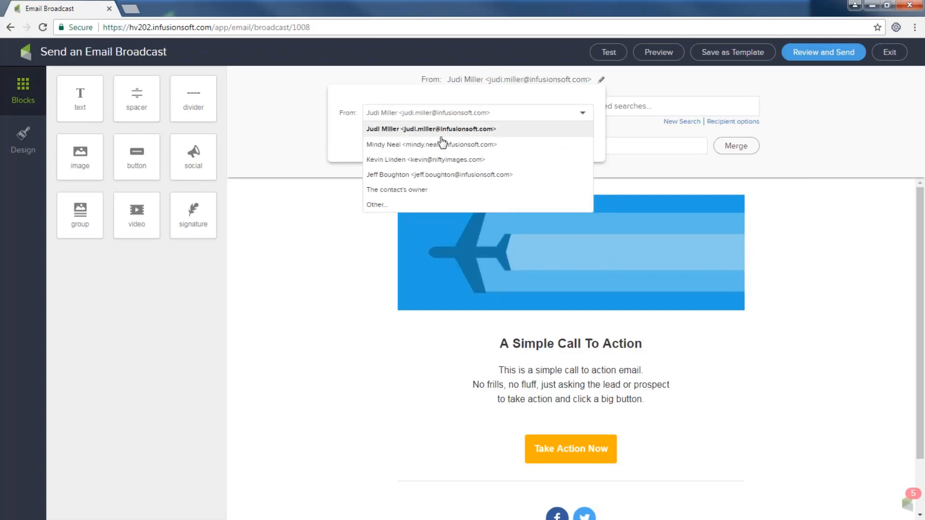
left_click(385, 208)
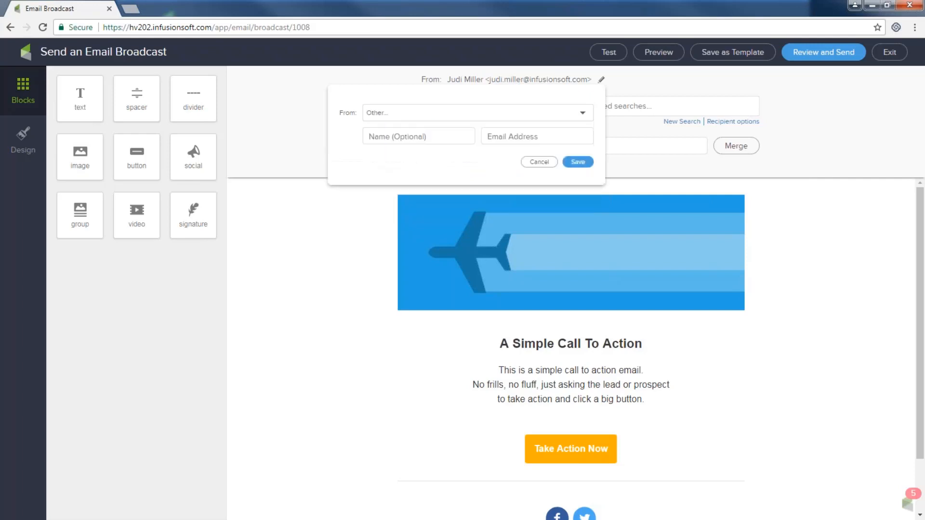
left_click(434, 137)
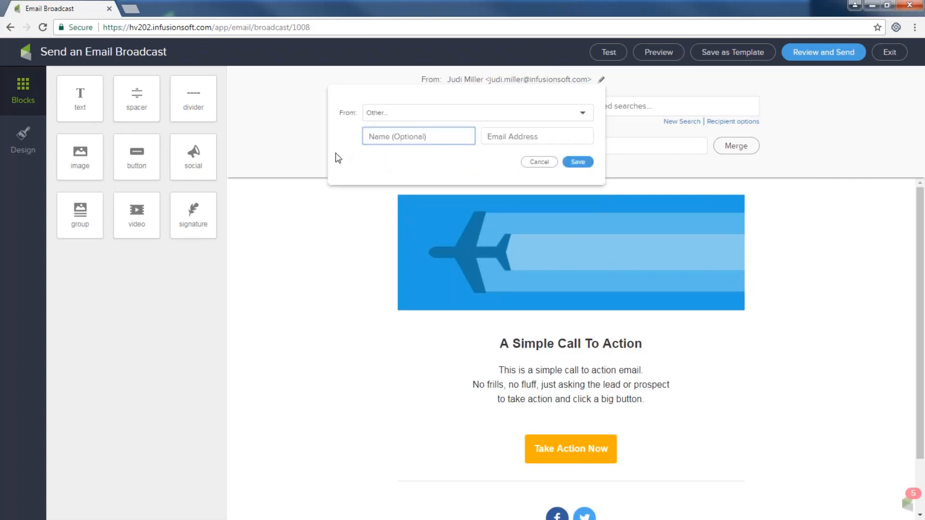
type("Infusionsoft")
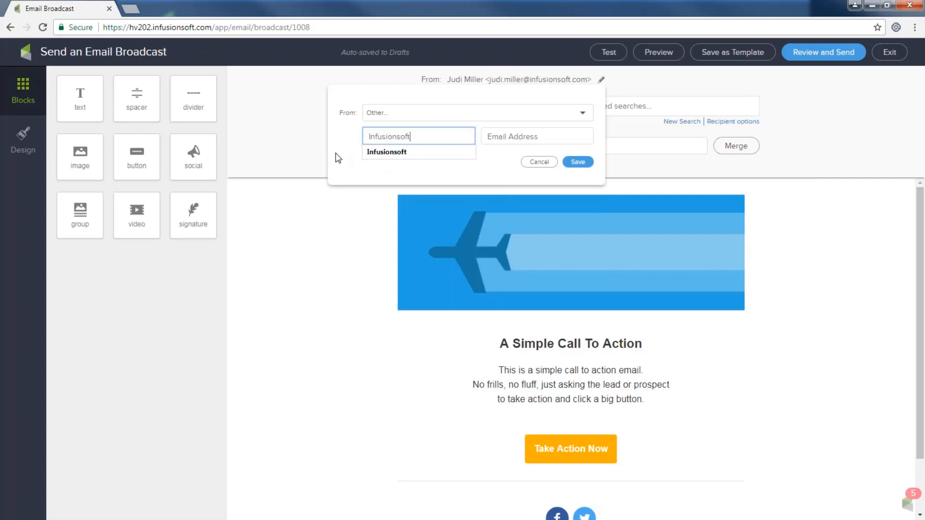
left_click(386, 153)
left_click(507, 136)
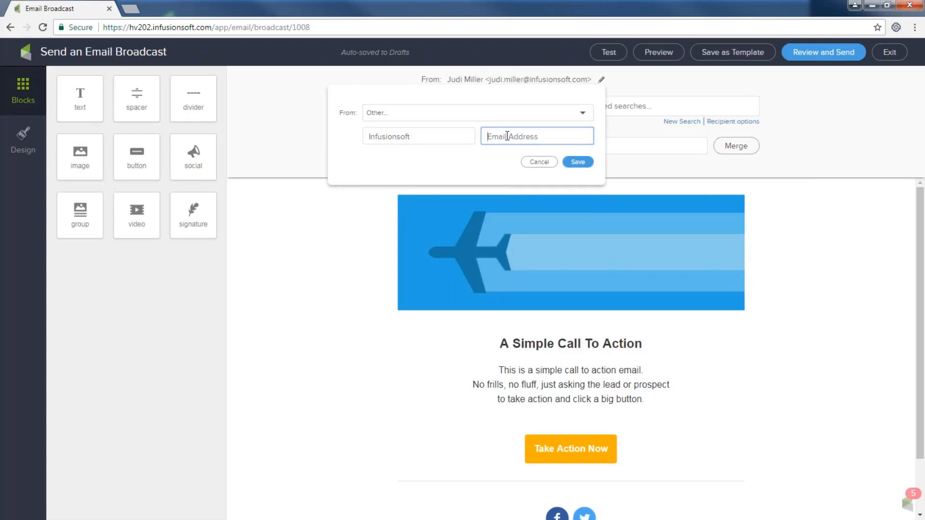
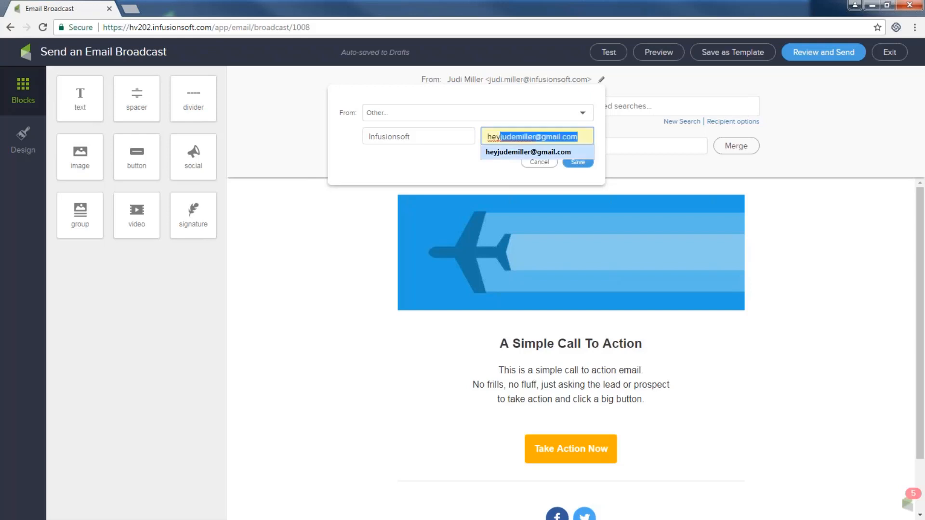
left_click(512, 150)
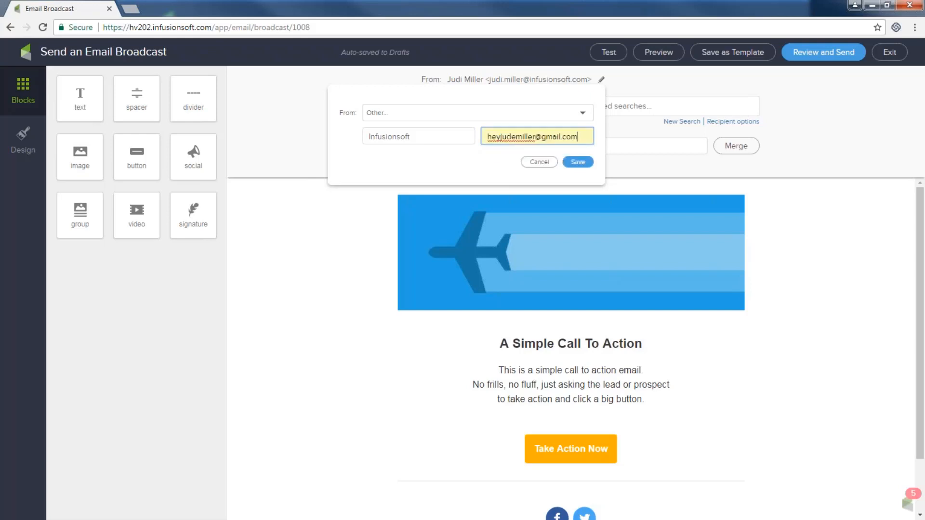
left_click(576, 163)
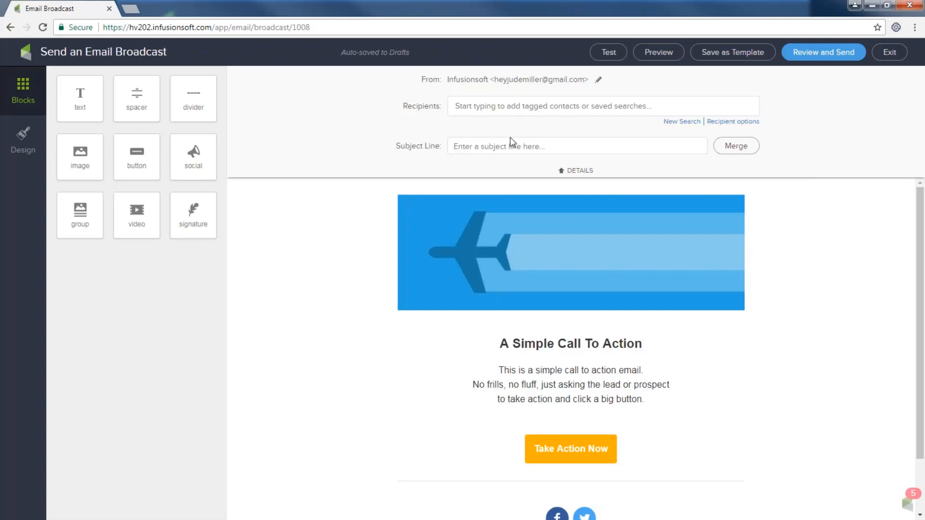
- Set the subject to 'Hi and Welcome, ~Contact.FirstName~' and collapse the details header
left_click(501, 149)
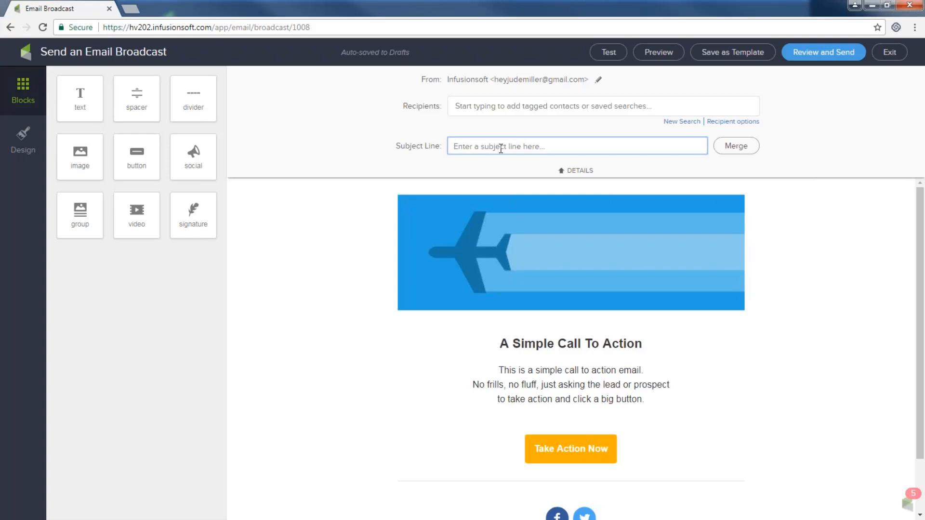
type("Hi and Welcome,")
left_click(736, 149)
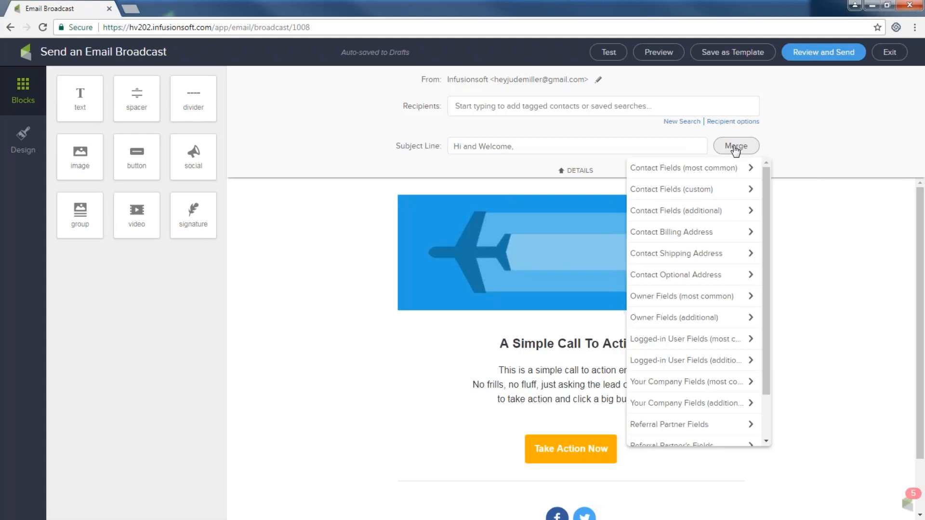
left_click(705, 173)
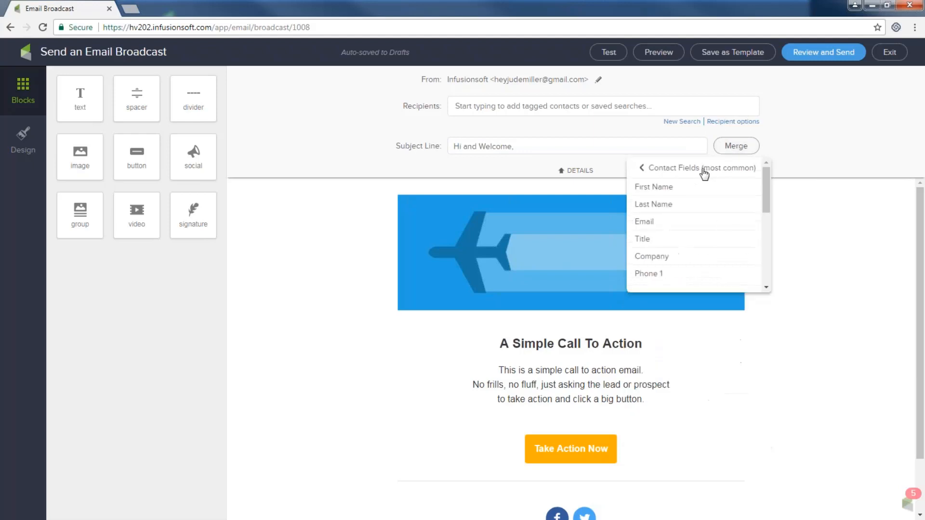
left_click(672, 188)
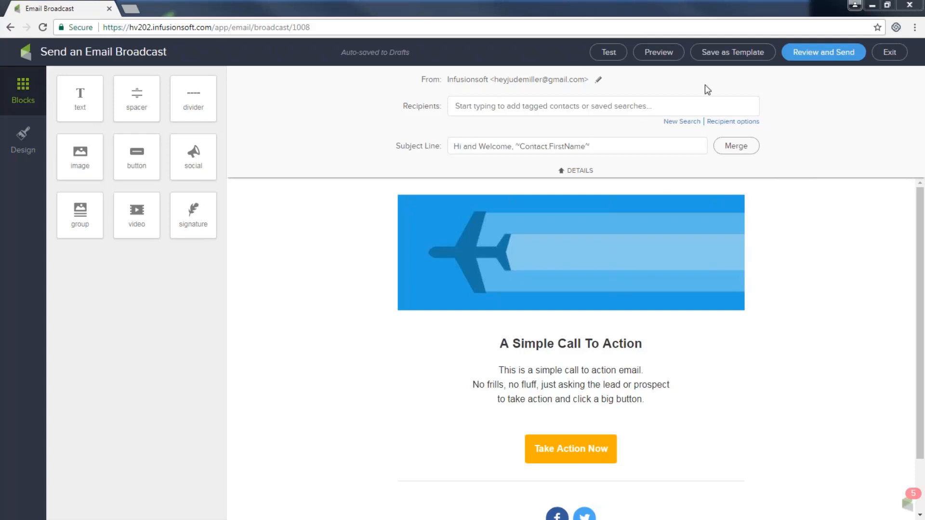
left_click(562, 174)
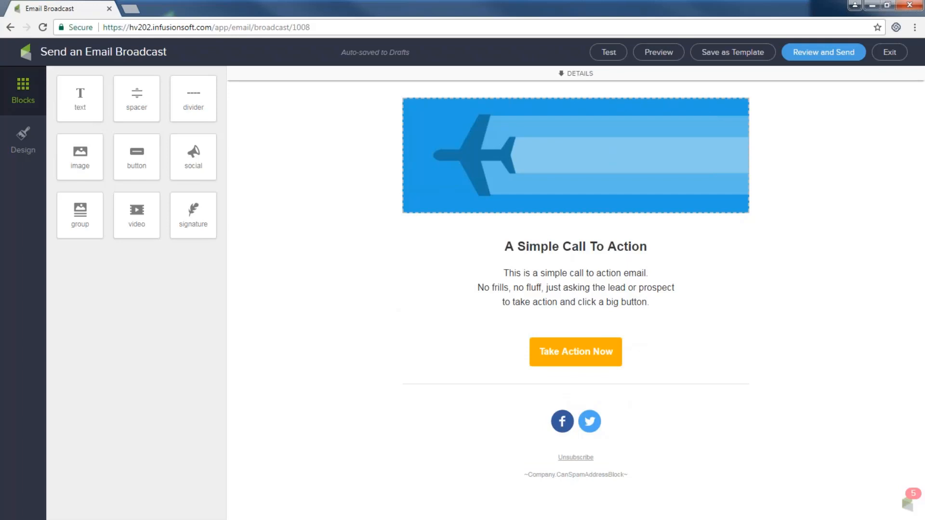
left_click(31, 149)
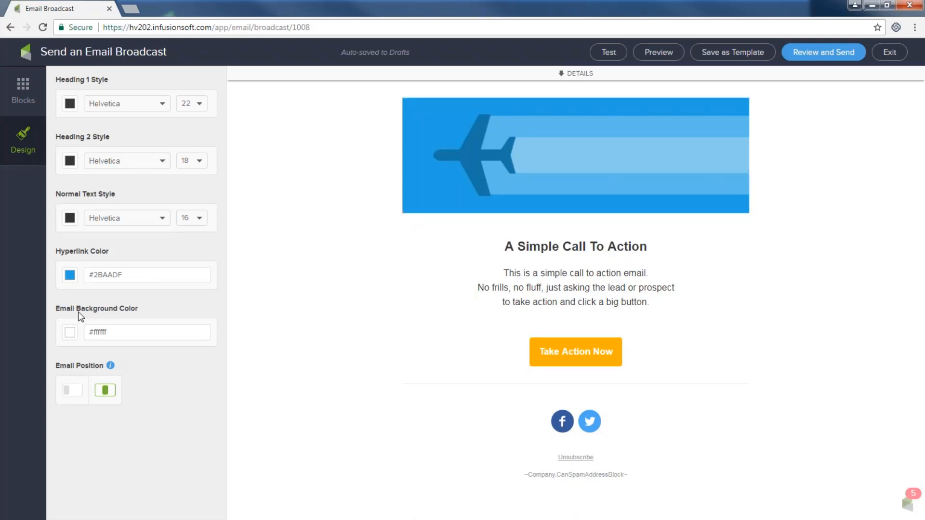
left_click_drag(56, 309, 147, 311)
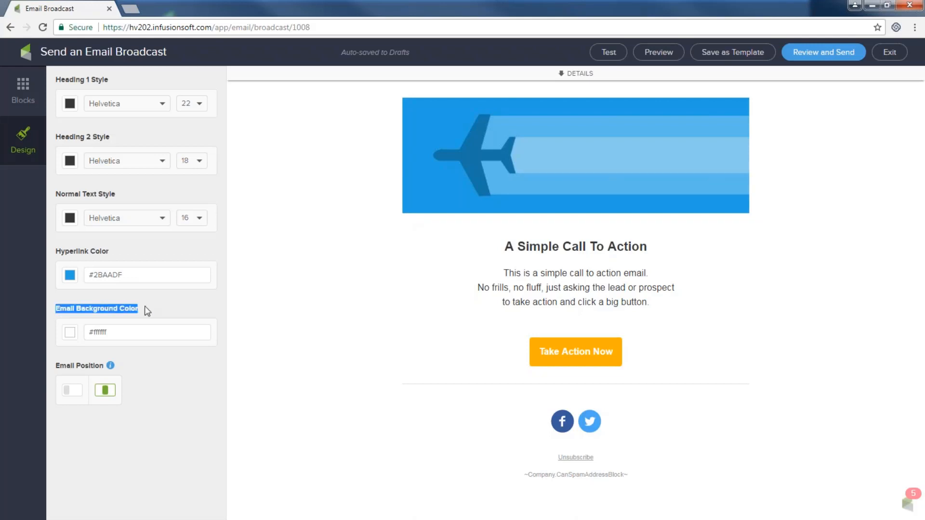
left_click(69, 334)
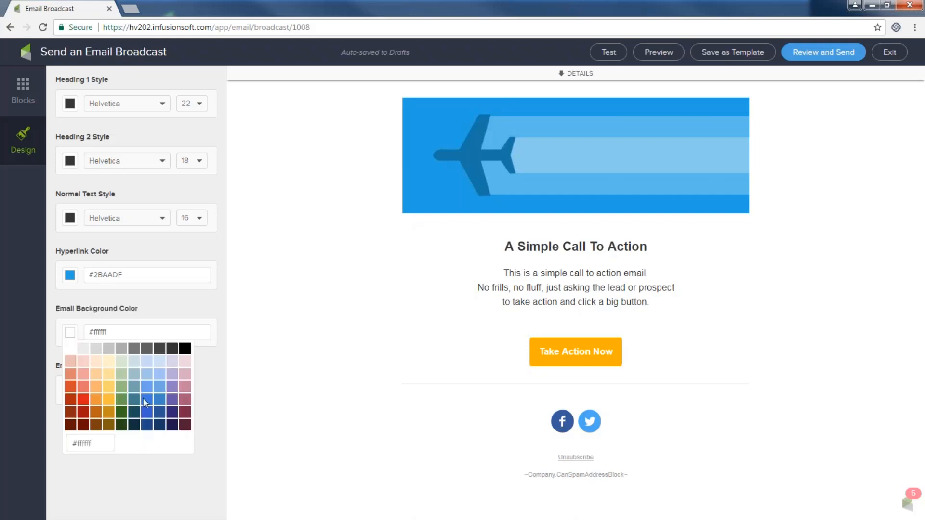
left_click(149, 399)
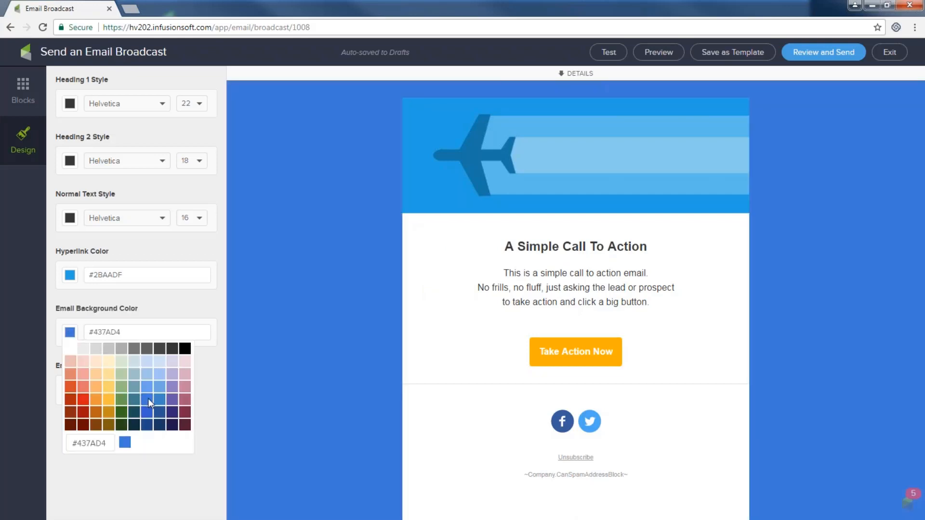
left_click(98, 362)
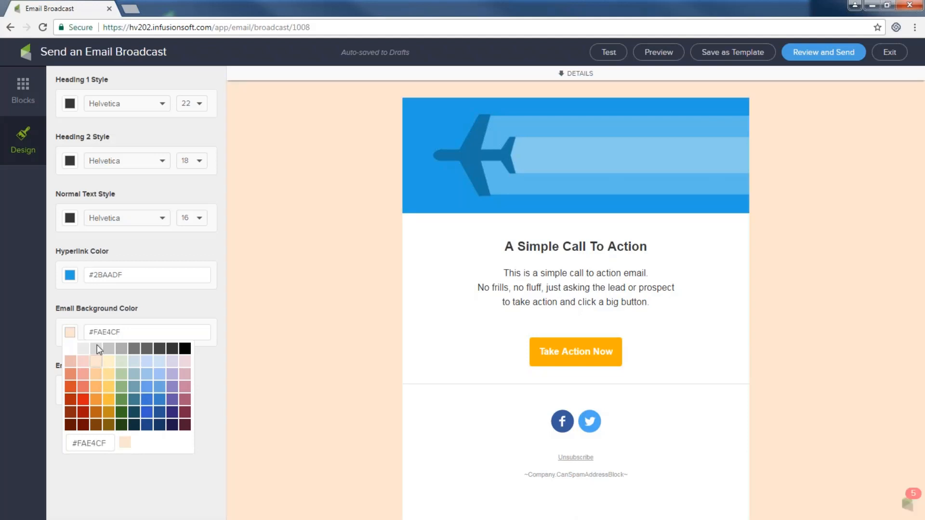
left_click(97, 348)
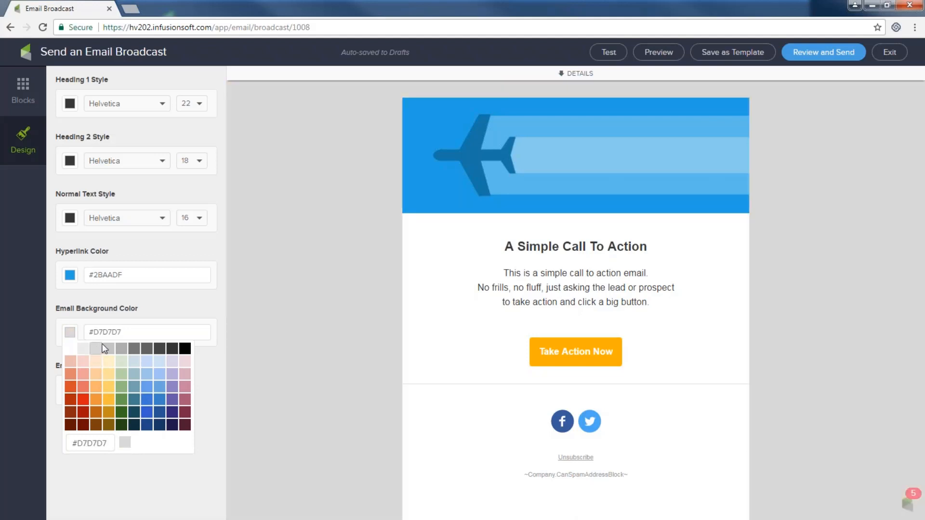
left_click_drag(124, 332, 94, 332)
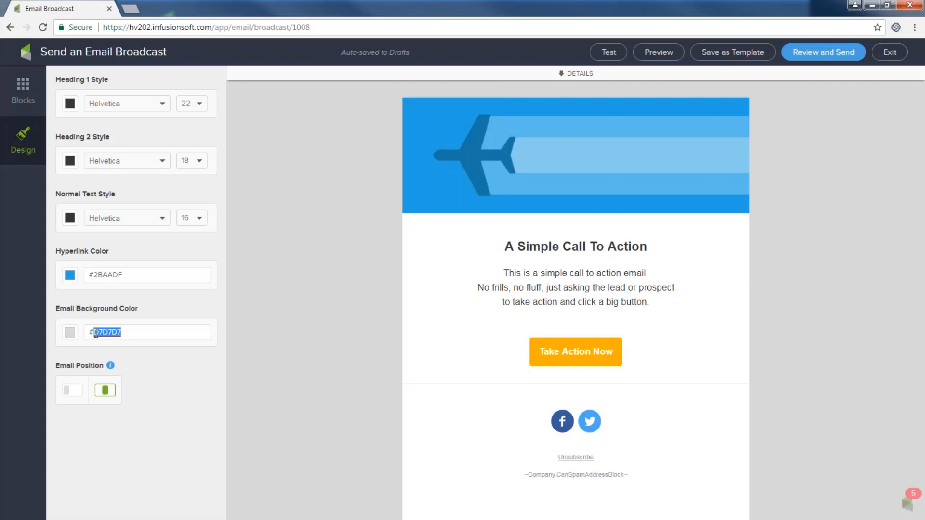
left_click(70, 332)
left_click(71, 349)
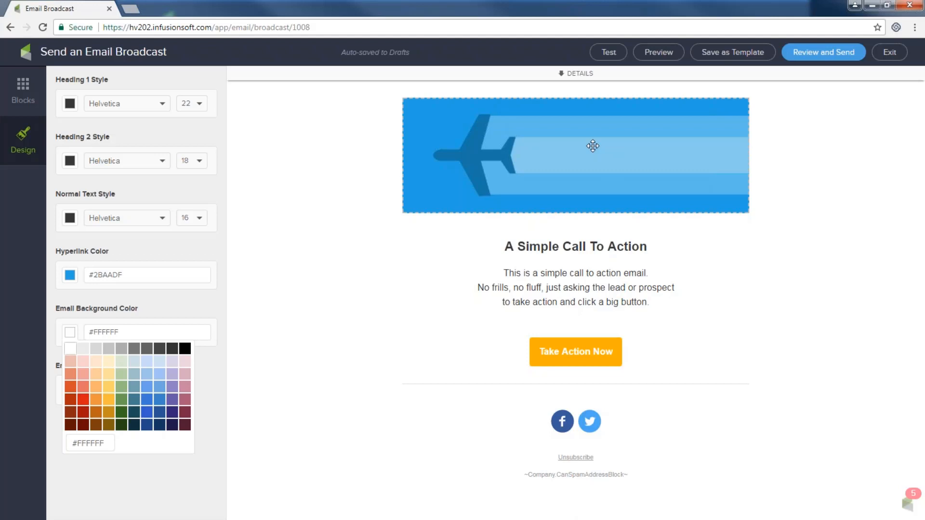
- Replace the airplane header image with the Infusionsoft logo found by searching 'Inf' in the Image Library
left_click(573, 170)
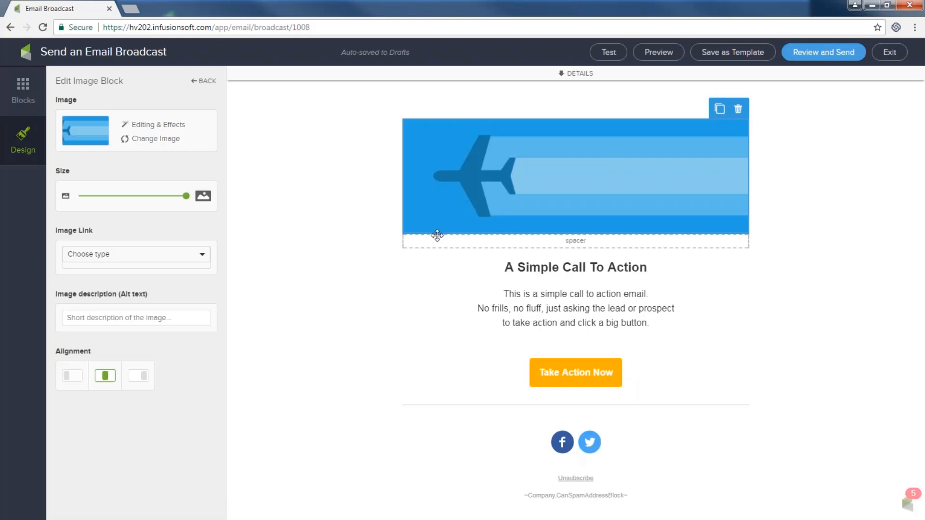
left_click(160, 139)
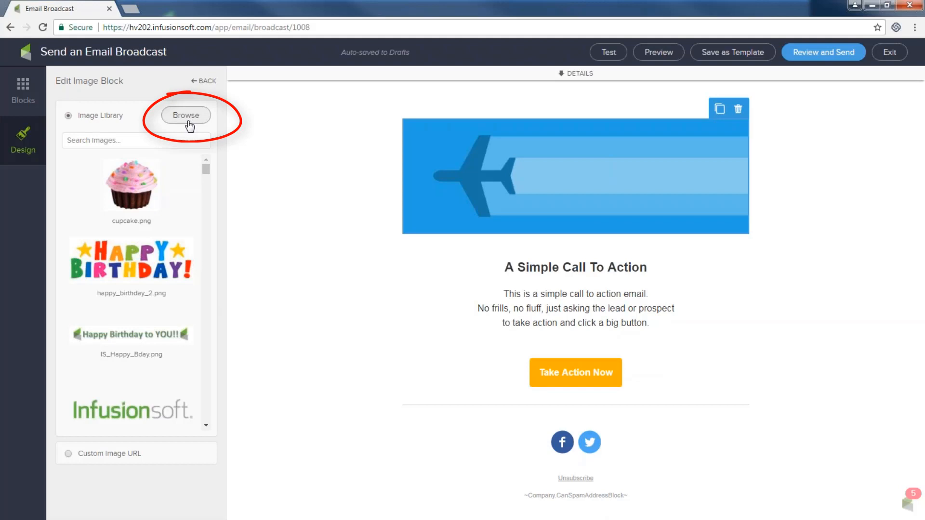
scroll(188, 241, "down", 3)
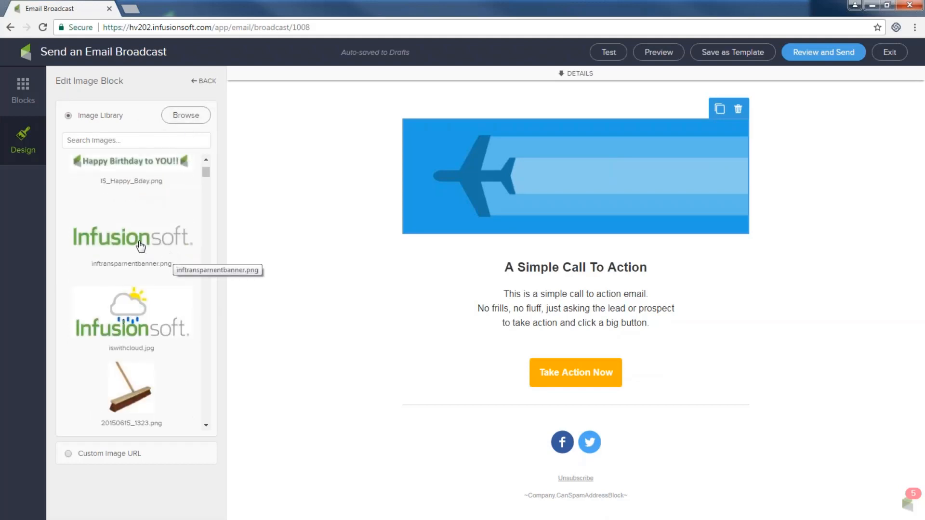
left_click(141, 245)
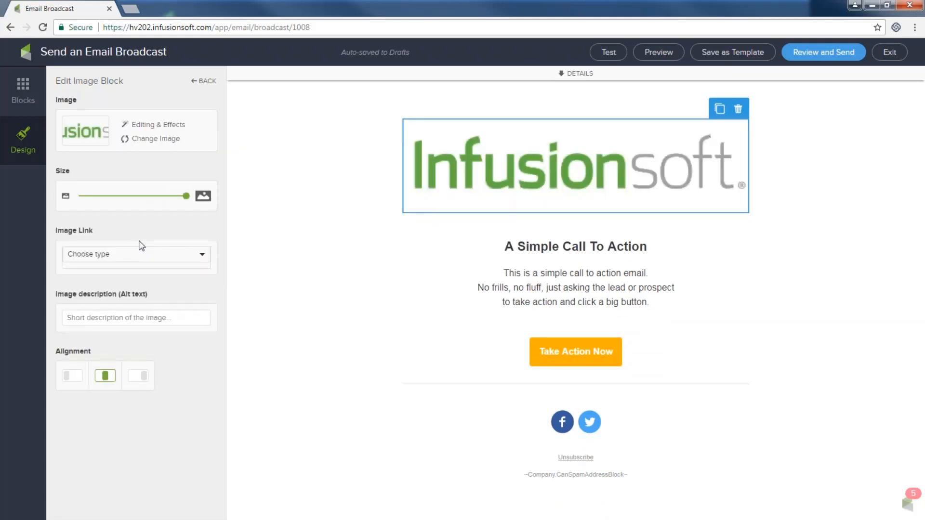
left_click(154, 138)
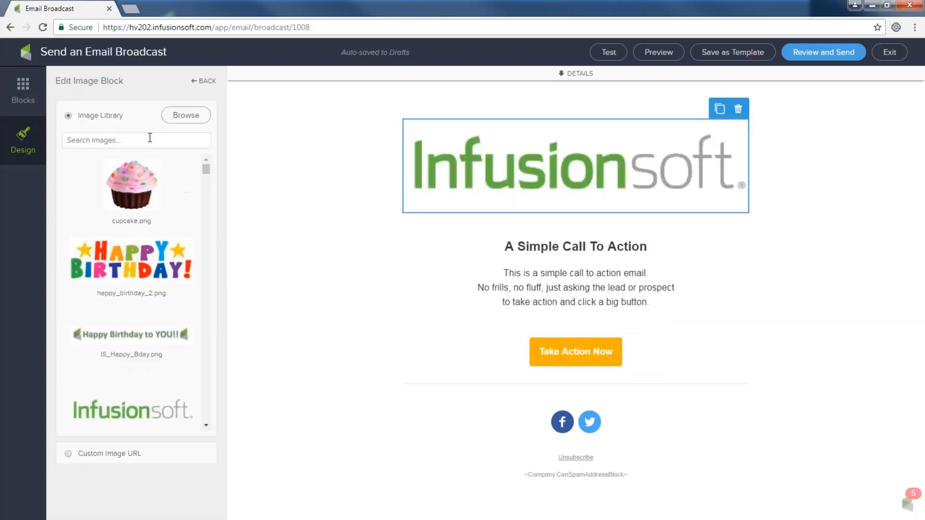
left_click(101, 144)
type("Inf")
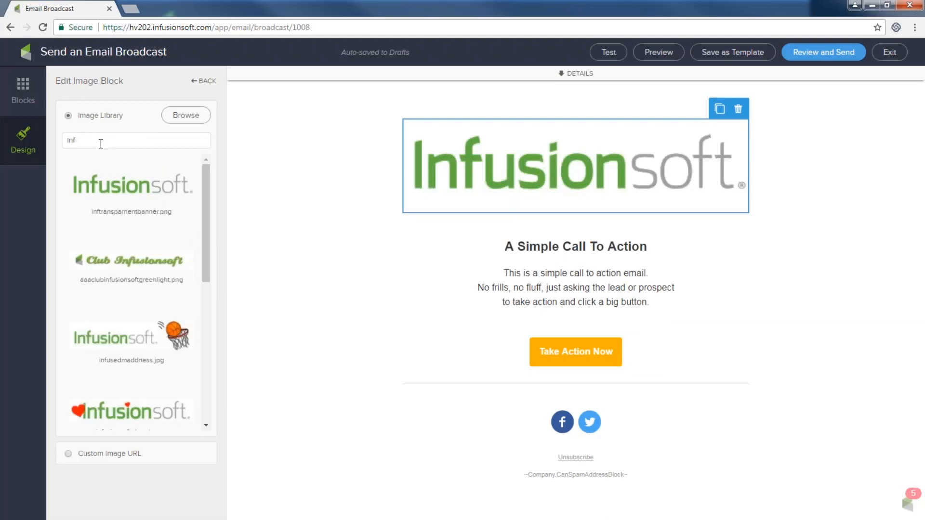
left_click(121, 193)
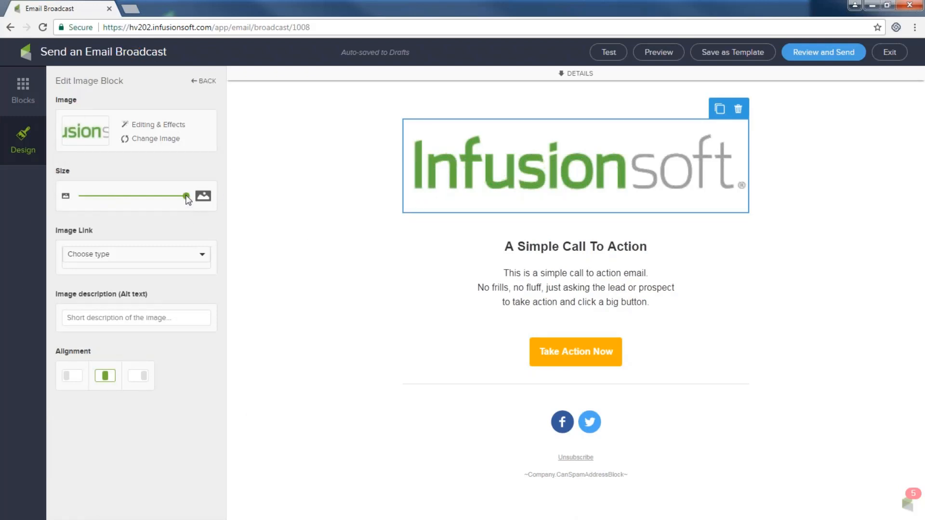
- Keep the logo full size and centred, and give it the alt text 'my company banner'
mouse_move(186, 195)
left_mouse_down()
mouse_move(150, 196)
mouse_move(181, 200)
mouse_move(139, 208)
left_mouse_up()
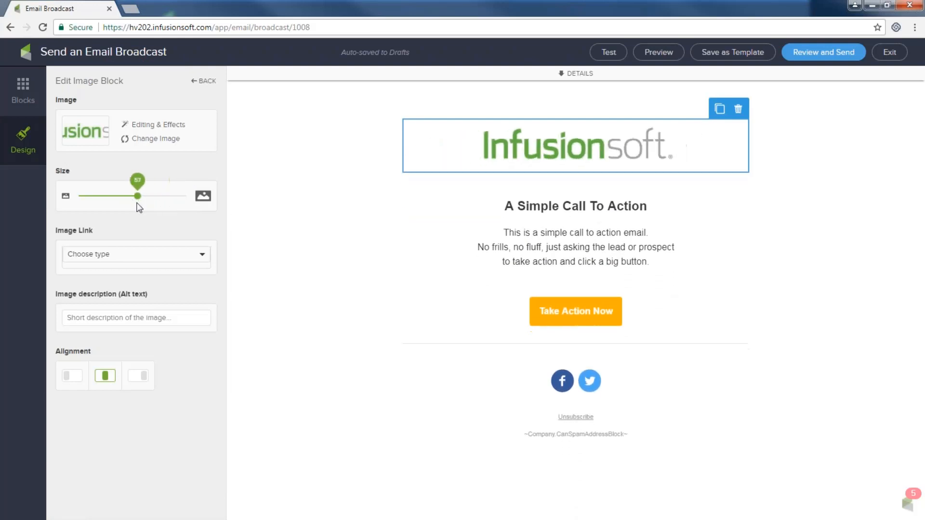
left_click(73, 377)
left_click(106, 376)
left_click(138, 377)
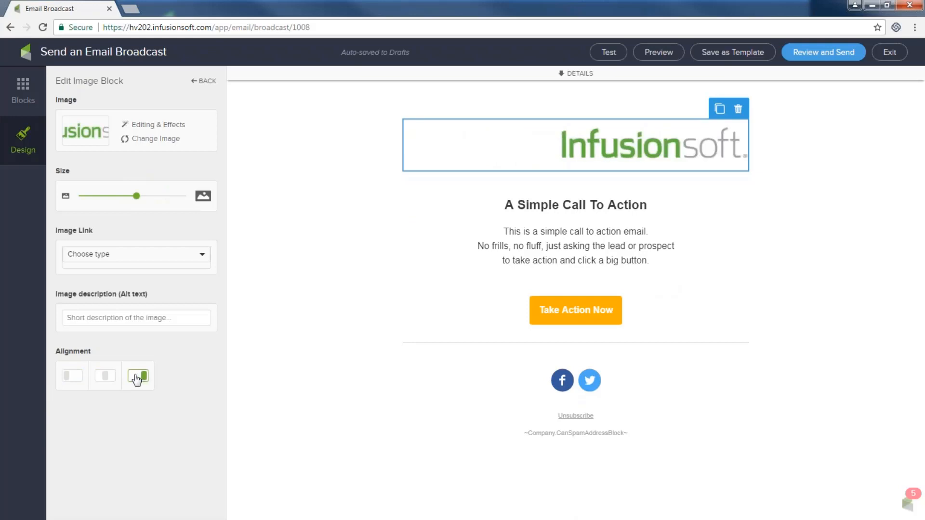
left_click(104, 378)
left_click_drag(150, 196, 189, 199)
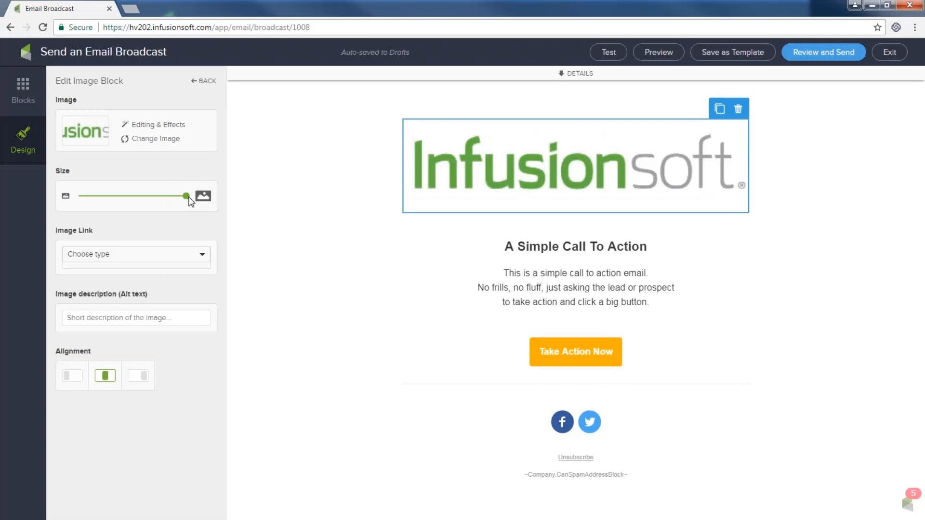
left_click(155, 255)
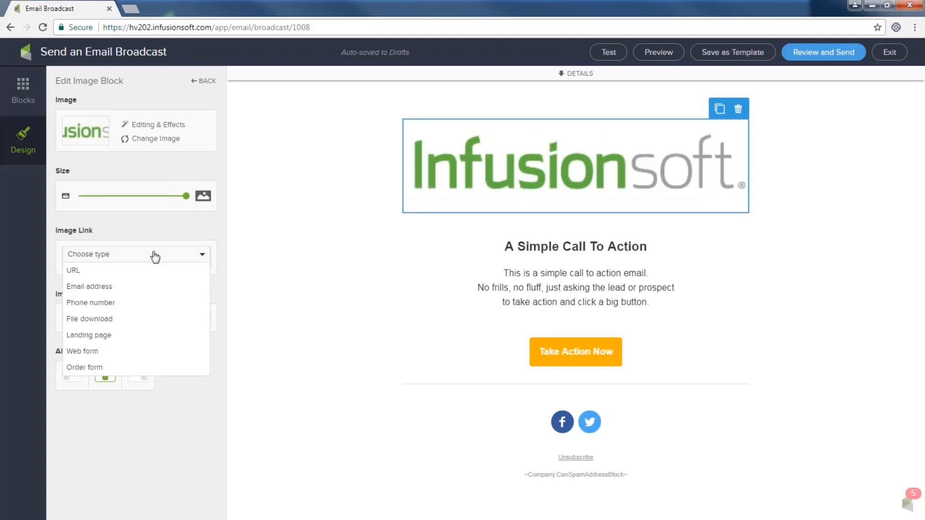
left_click(171, 239)
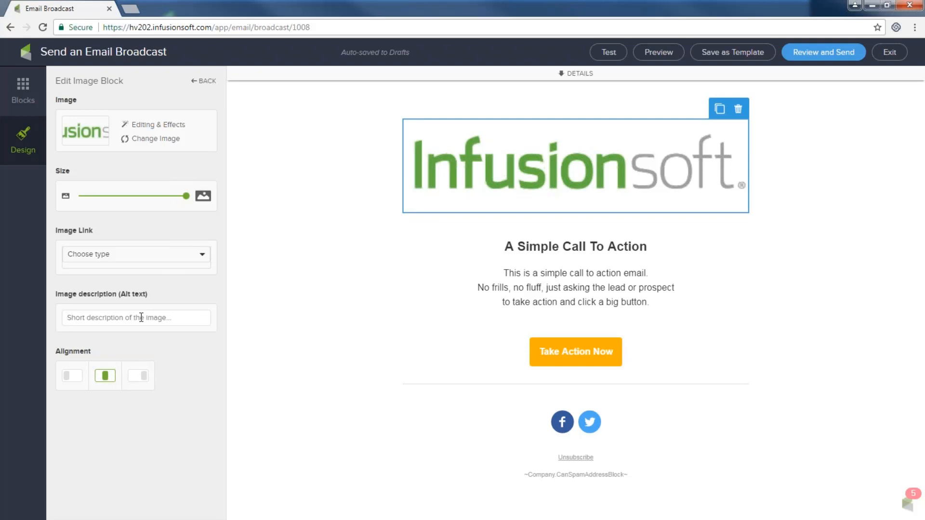
type("my company banner")
- Leave the image settings and select the heading 'A Simple Call To Action'
left_click(610, 223)
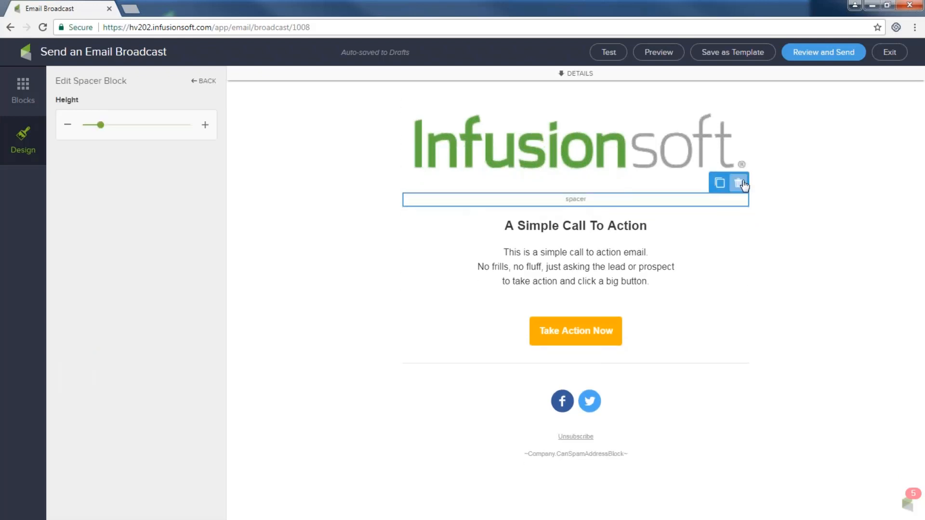
left_click(829, 236)
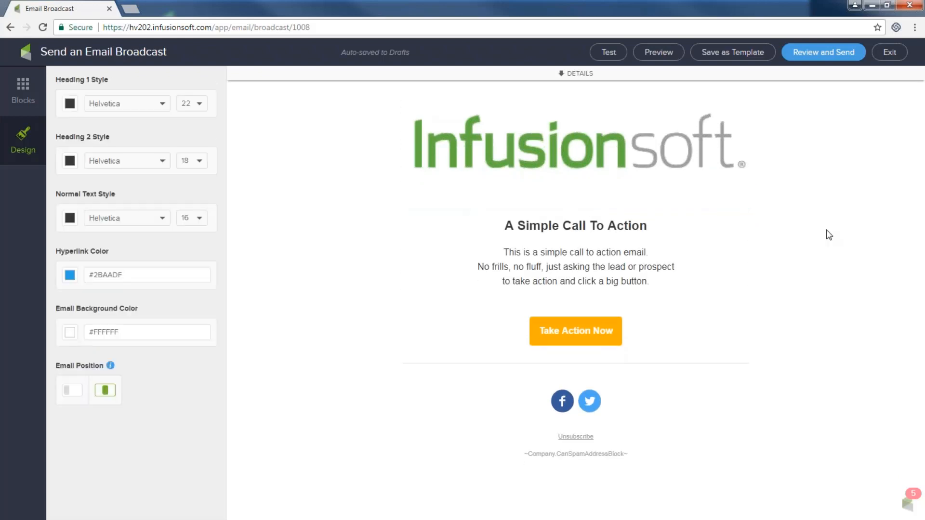
left_click_drag(504, 226, 671, 230)
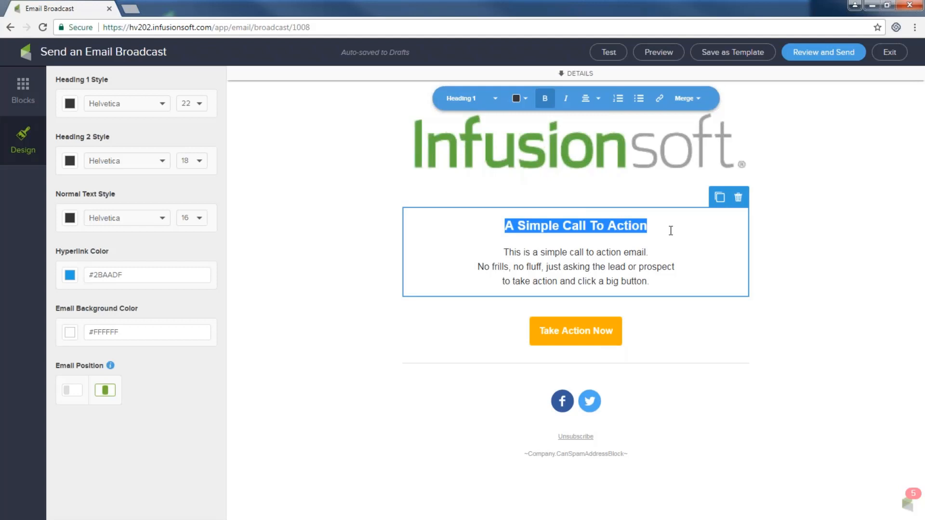
- Replace the heading with 'Hey Get My Free Ideas!!' and colour it red
type("H")
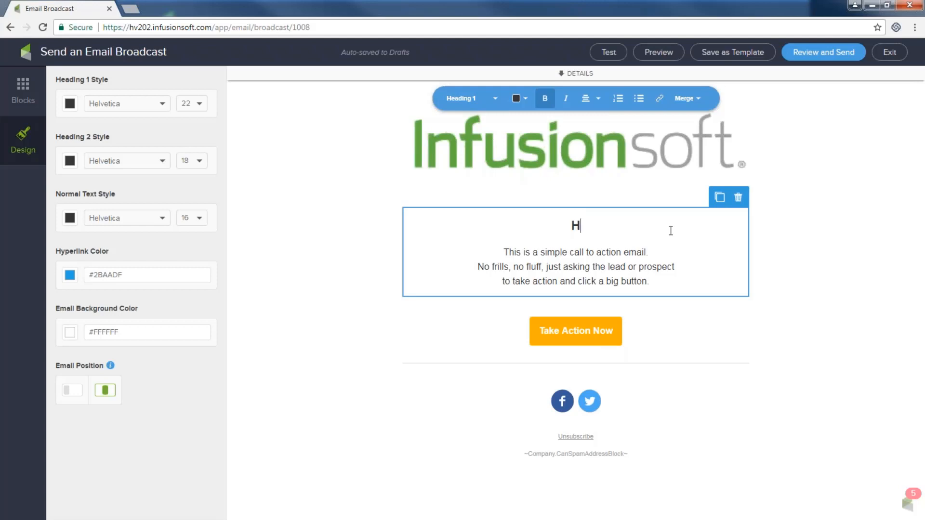
type("ey Get My Free Id")
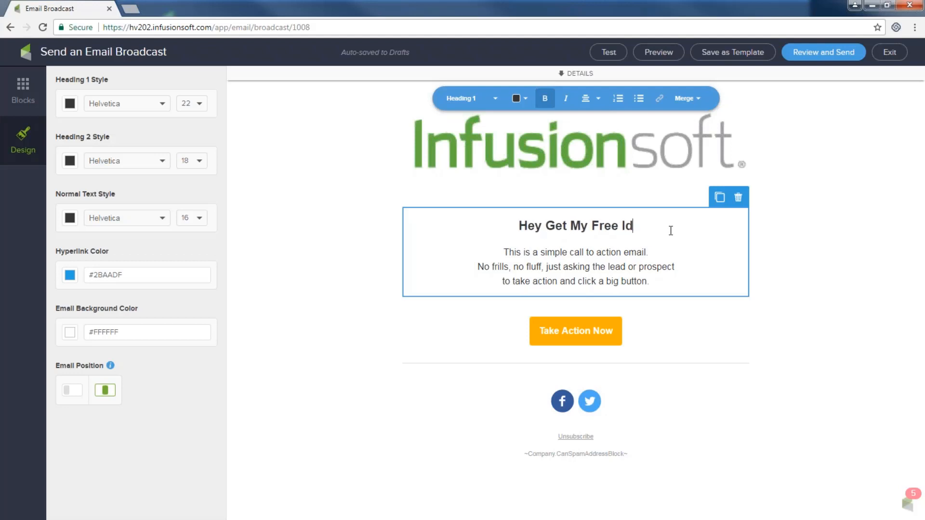
type("eas!!")
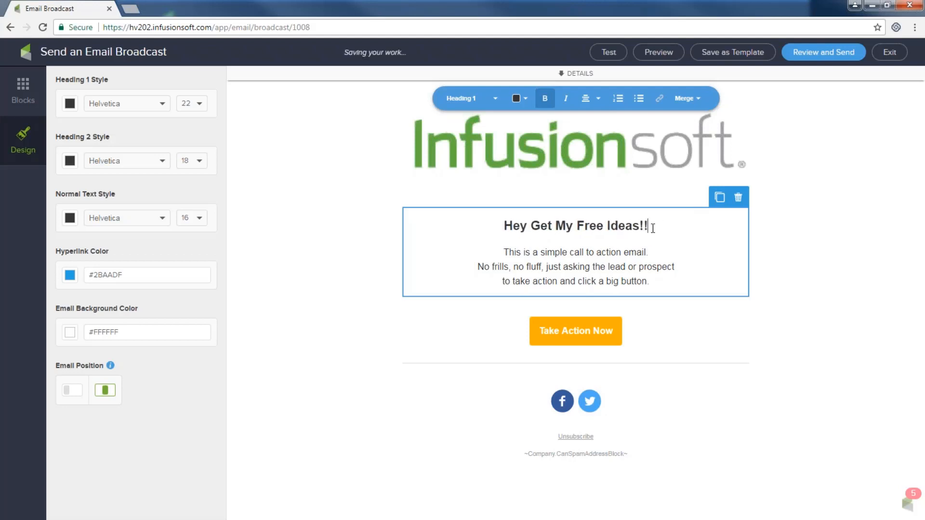
left_click_drag(654, 229, 501, 232)
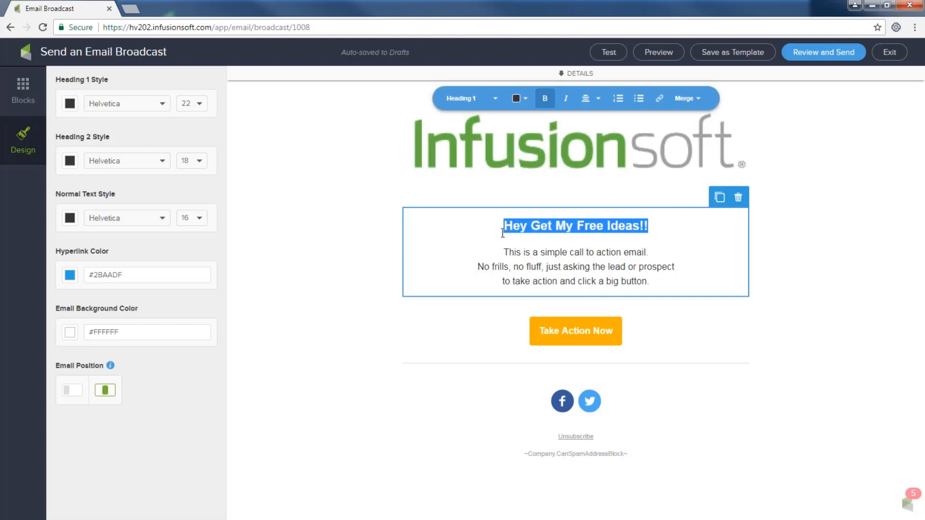
left_click(517, 99)
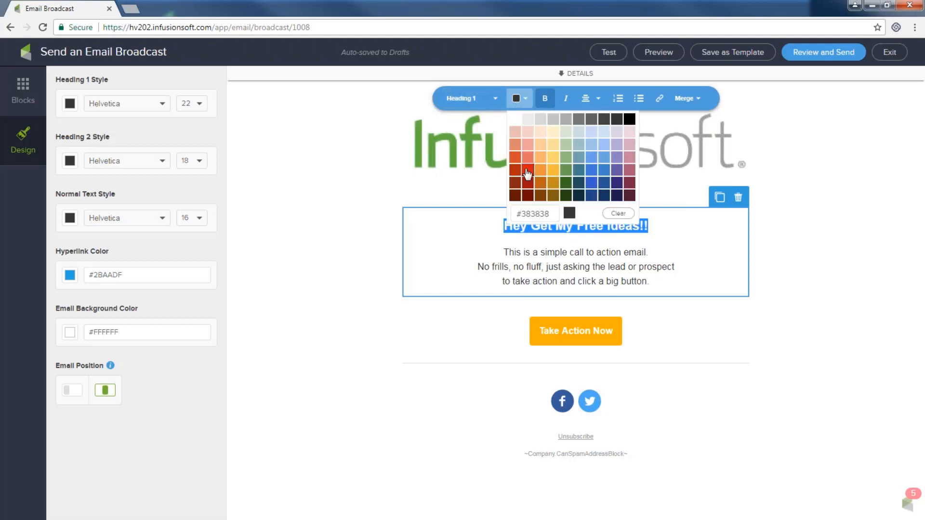
left_click(527, 171)
left_click(379, 194)
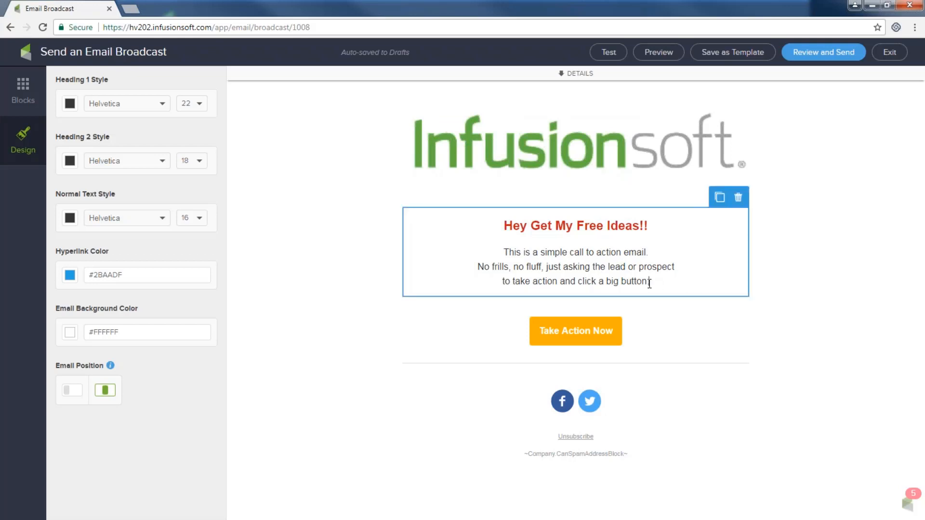
- Append 'Click here to get my ideas now and change the way you market to your prospects!!!' to the body, then select 'Click here'
left_click_drag(650, 282, 499, 254)
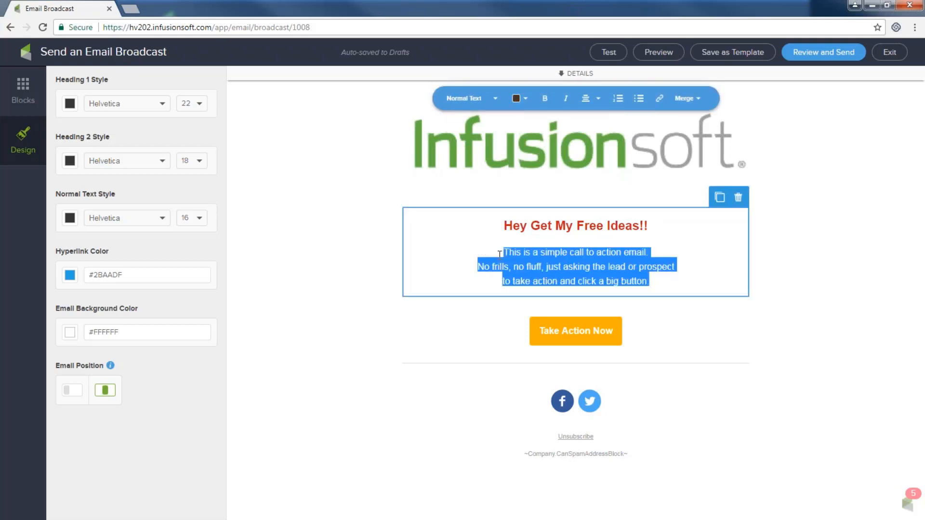
left_click(502, 252)
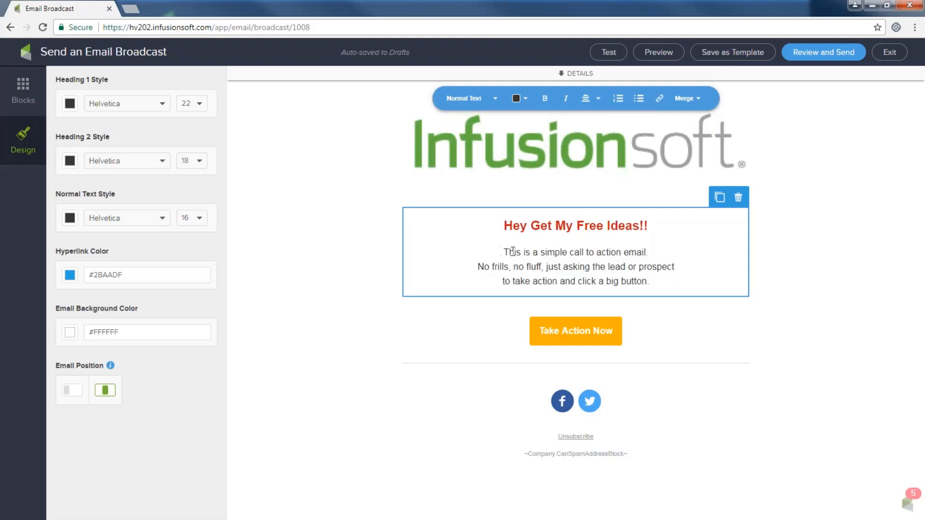
left_click(663, 278)
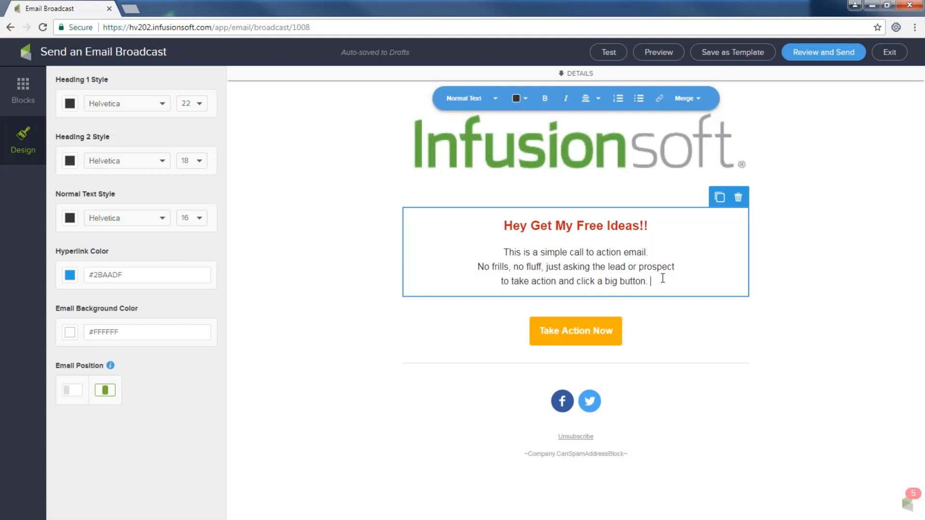
type("Click")
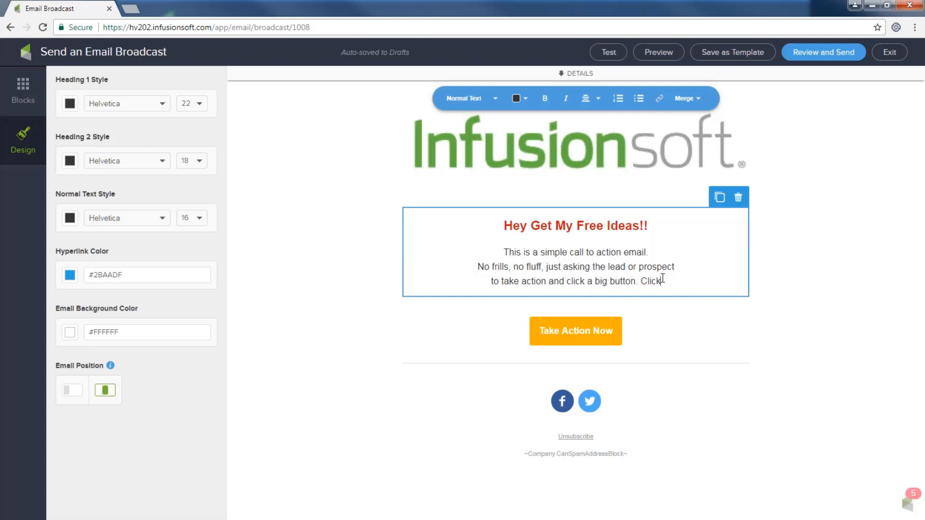
type(" here to get my")
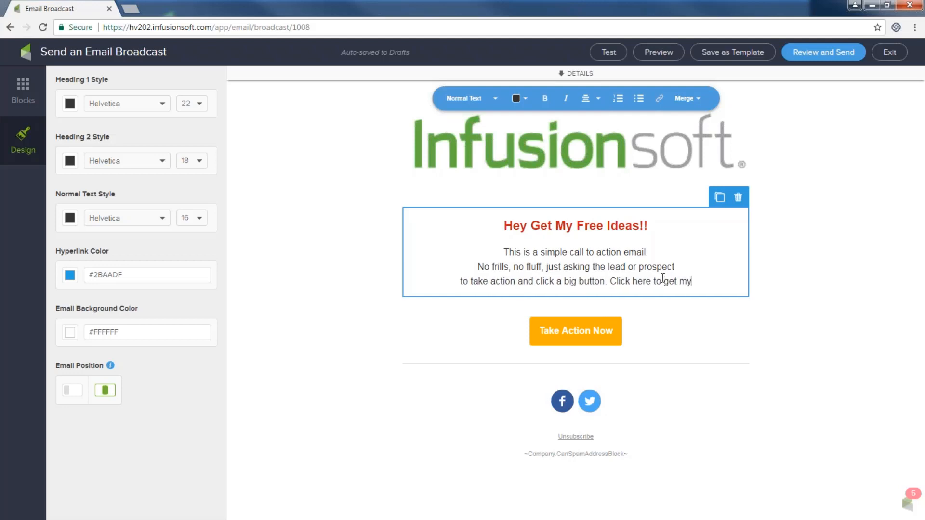
type(" ideas")
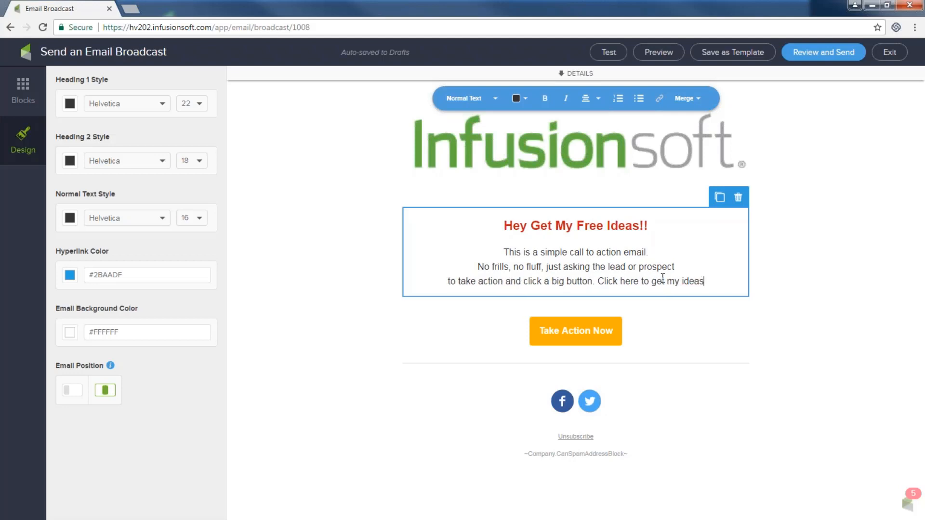
type(" now and chang")
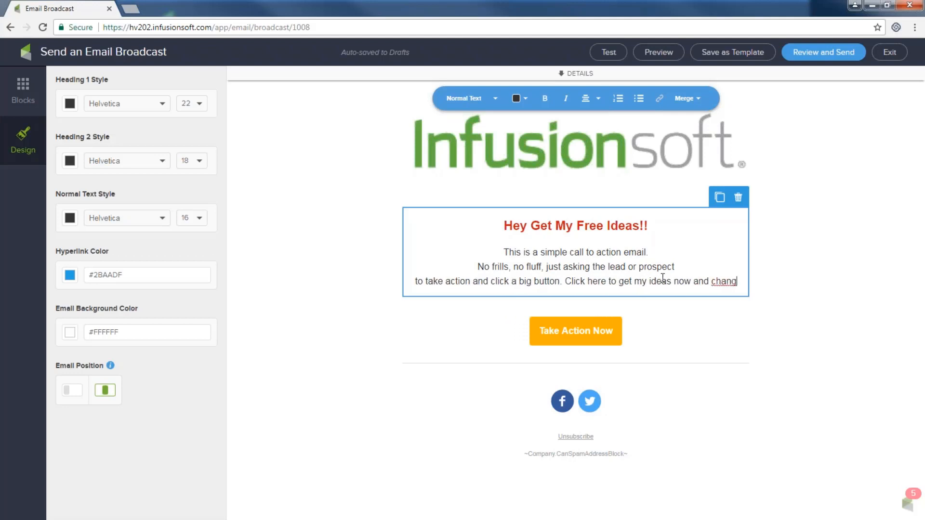
type("e the way you ")
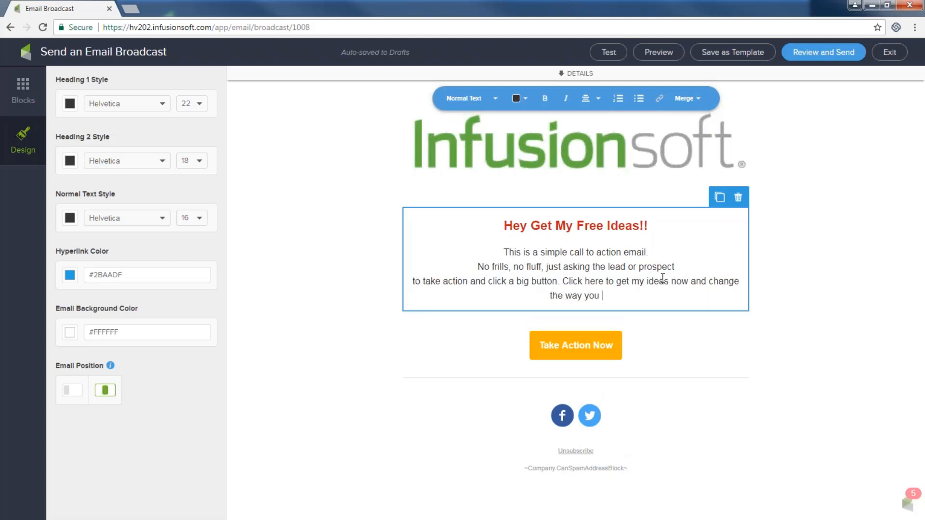
type("market to ")
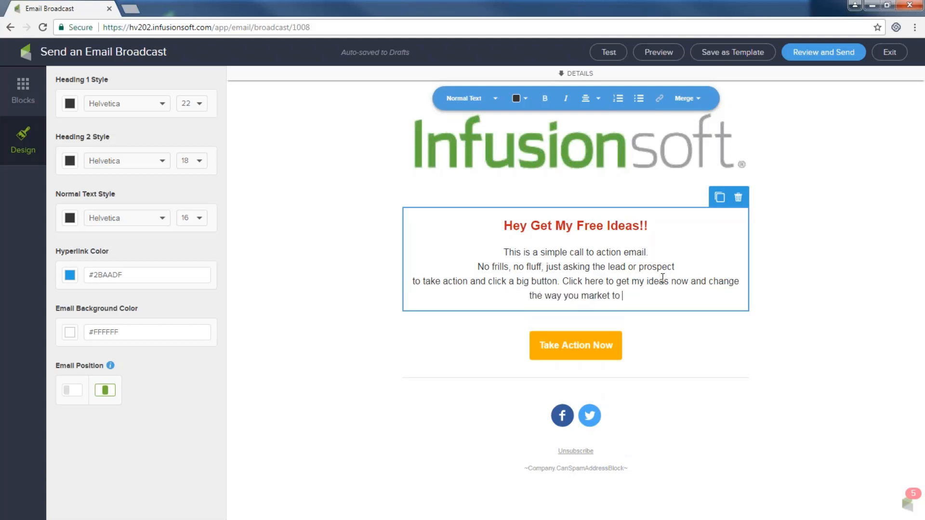
type("your pros")
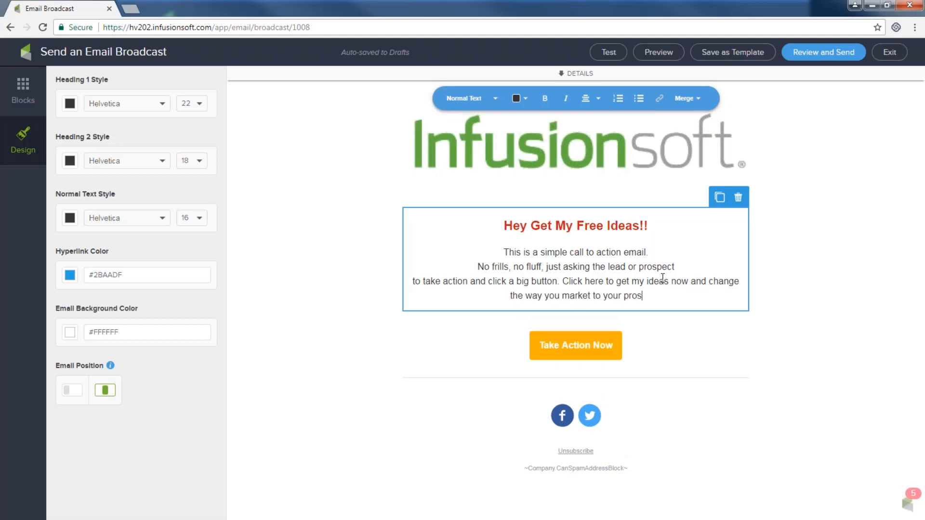
type("pects!!!")
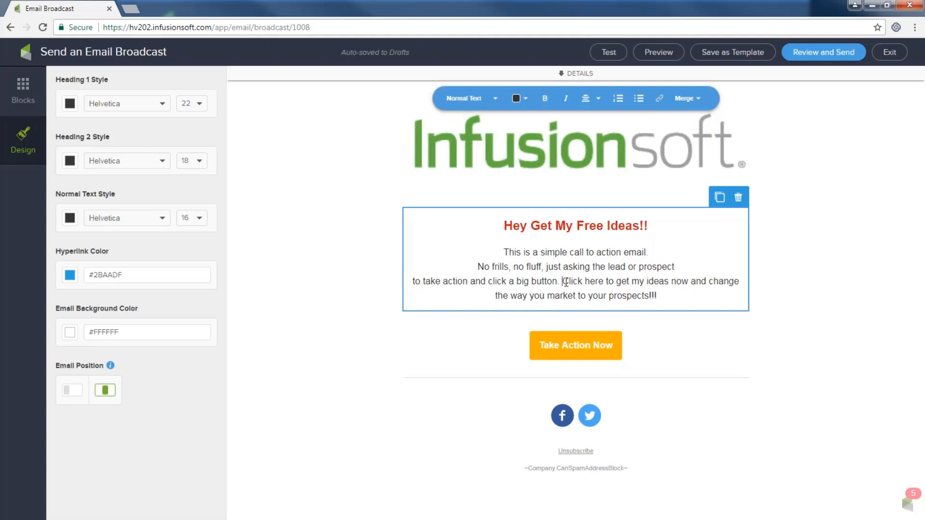
left_click_drag(563, 283, 606, 281)
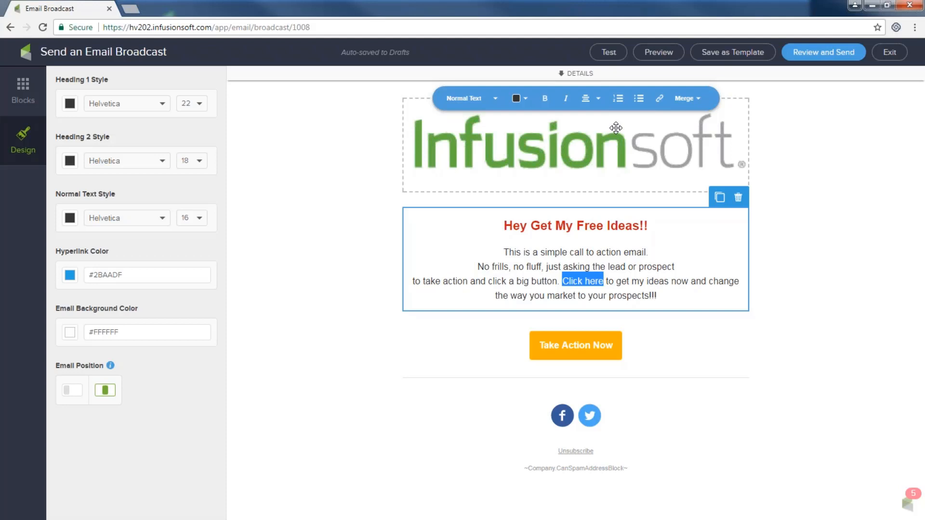
- Link 'Click here' as a file download of 5 Fun-Newsletter Ideas 4U.docx, then reopen its link settings
left_click(660, 99)
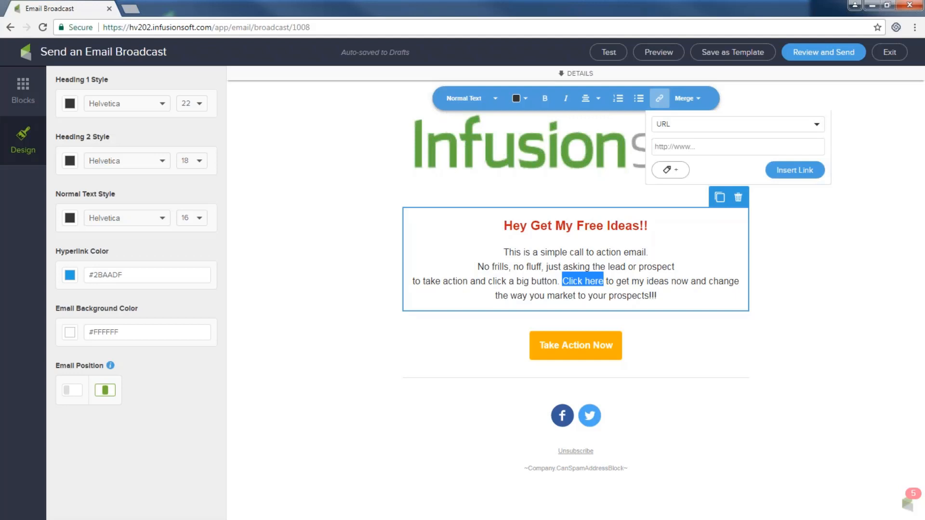
left_click(817, 125)
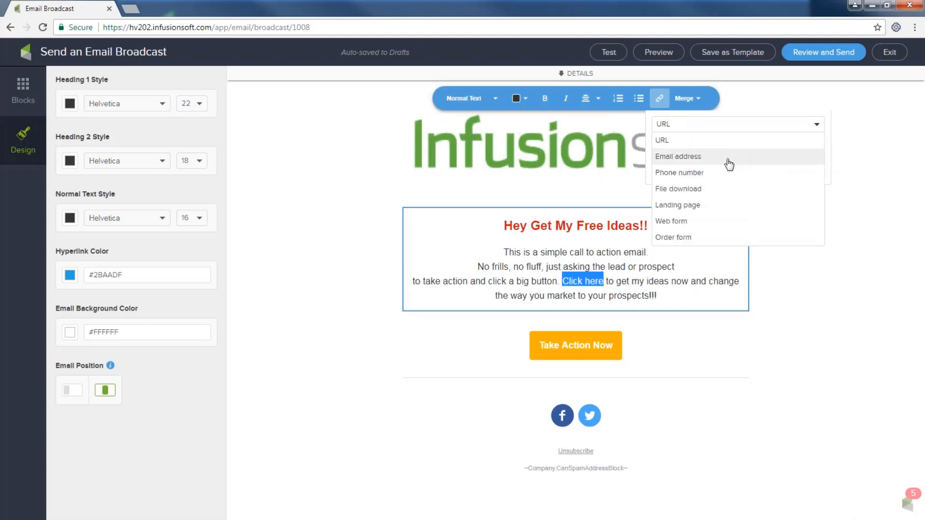
left_click(680, 191)
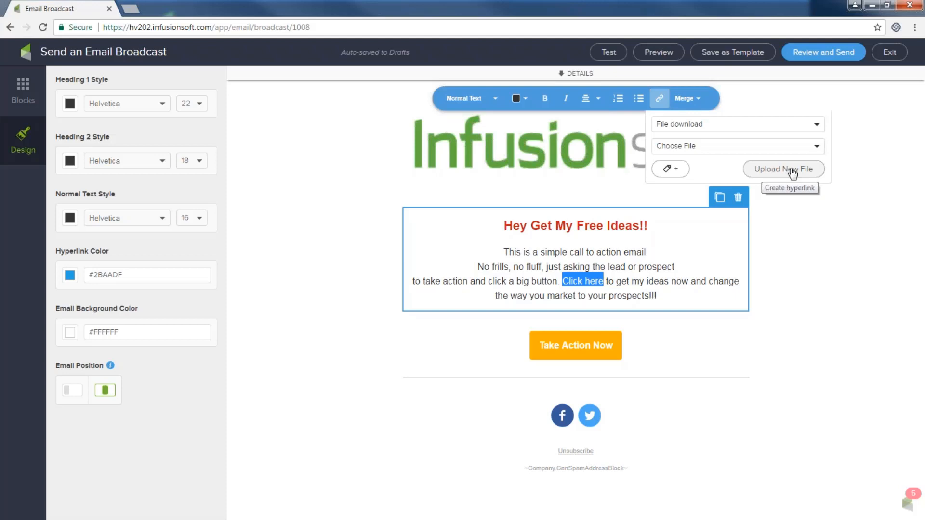
left_click(817, 148)
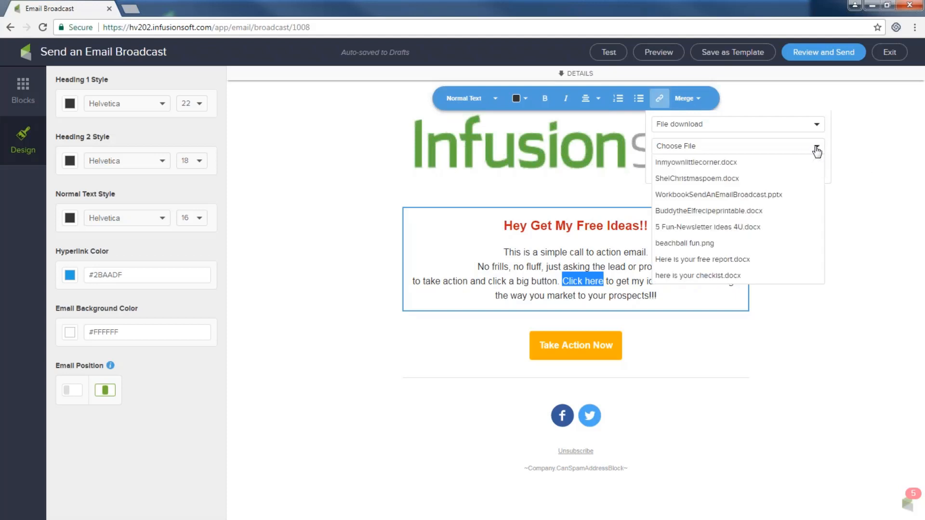
left_click(706, 230)
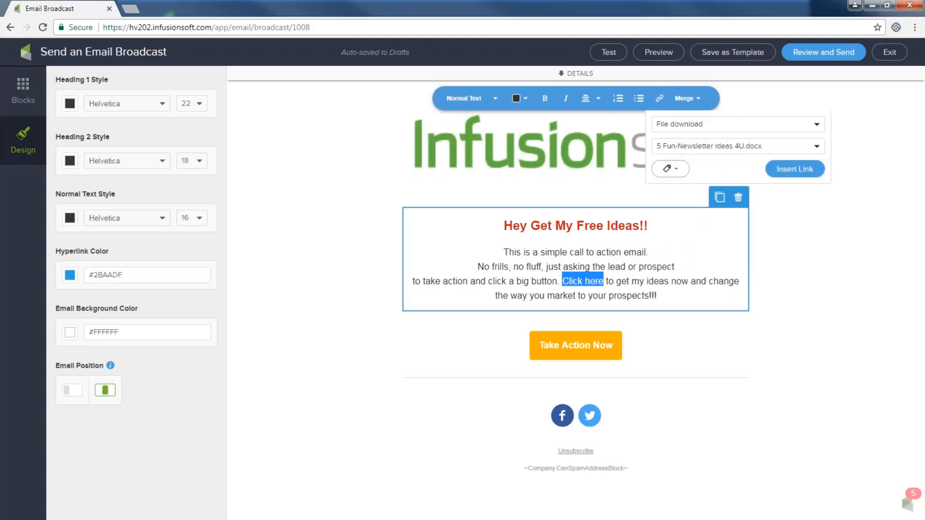
left_click(795, 169)
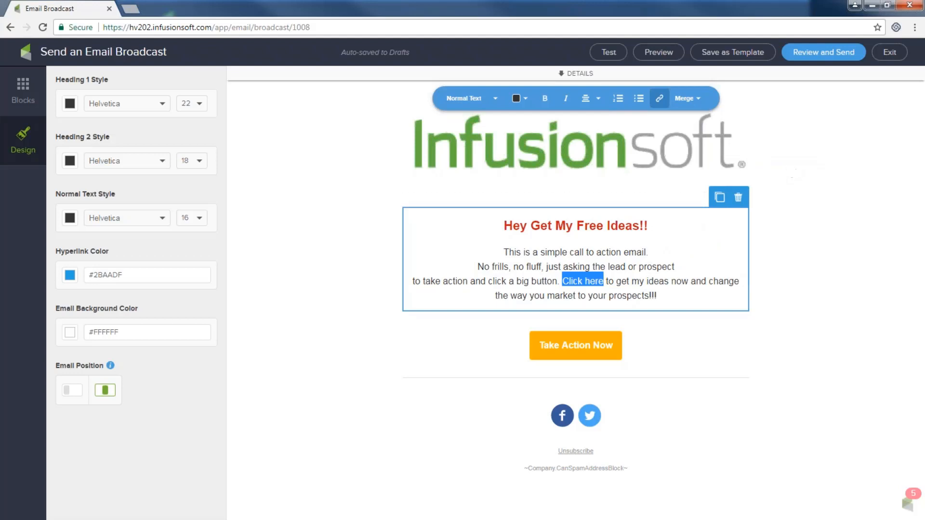
left_click(600, 282)
left_click_drag(563, 282, 604, 282)
left_click(659, 99)
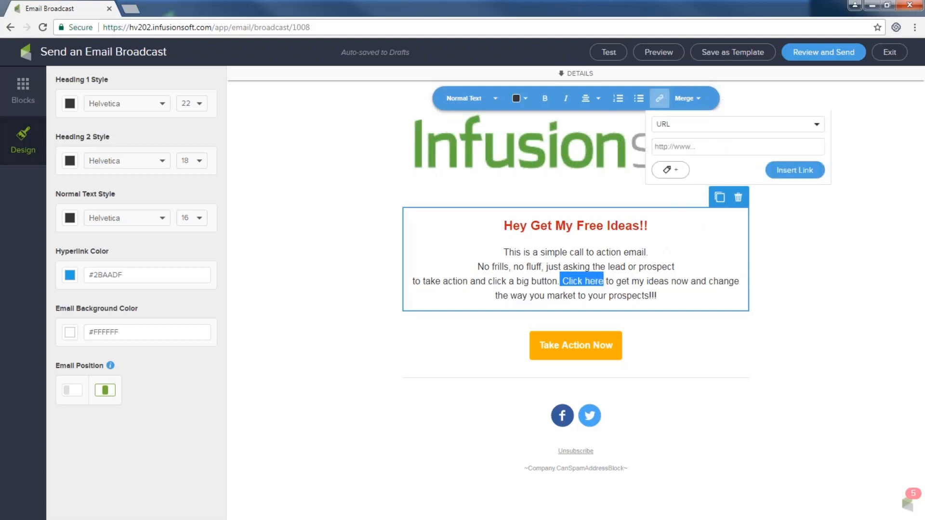
- Change the 'Click here' link to a File download of Here is your free report.docx
left_click(818, 127)
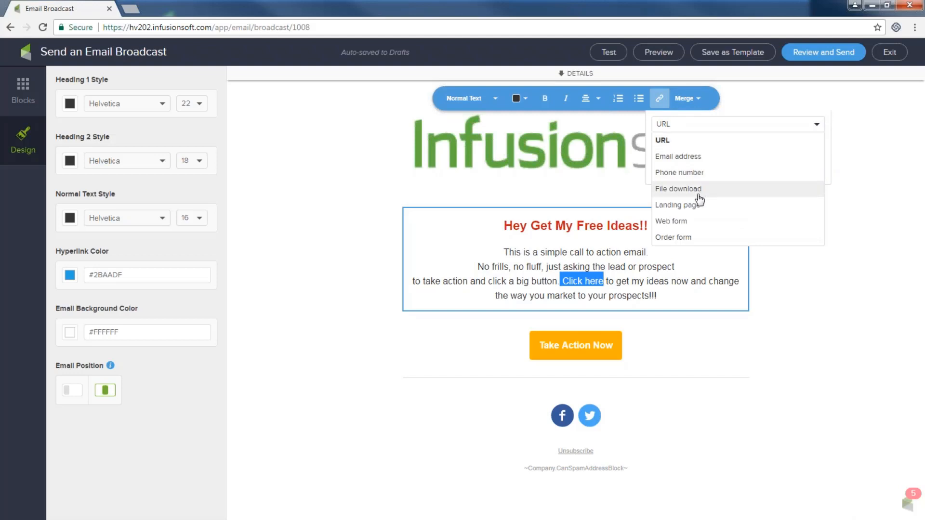
left_click(678, 189)
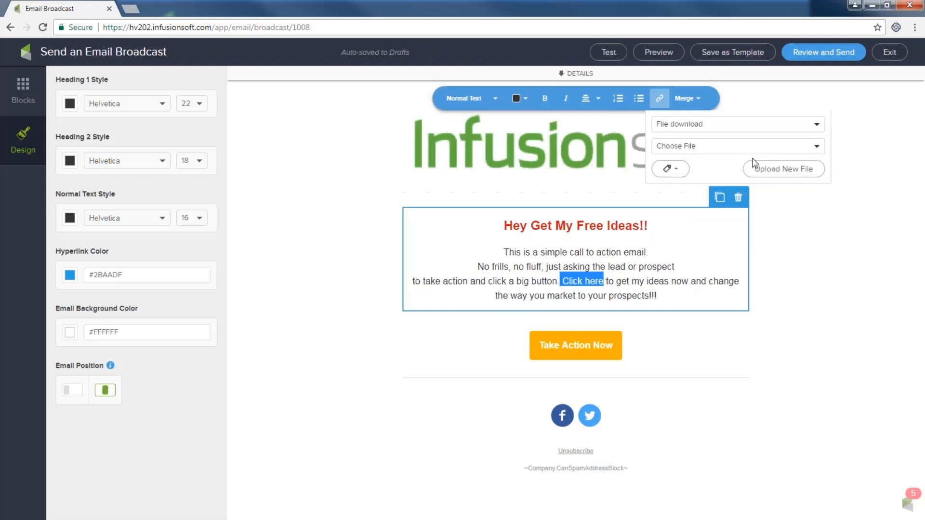
left_click(816, 147)
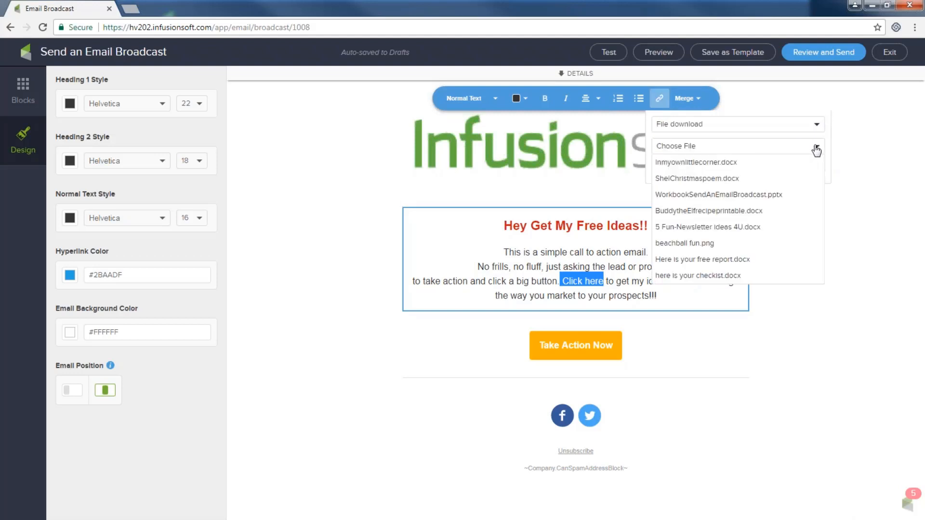
left_click(735, 260)
left_click(786, 168)
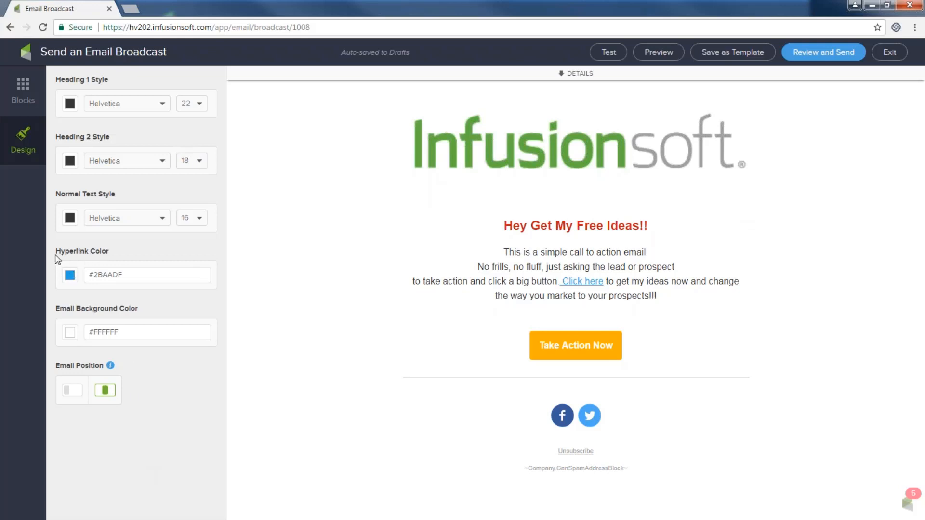
- Set the Design panel's Hyperlink Color to the red swatch #CA0D14
left_click_drag(56, 254, 101, 254)
left_click(70, 276)
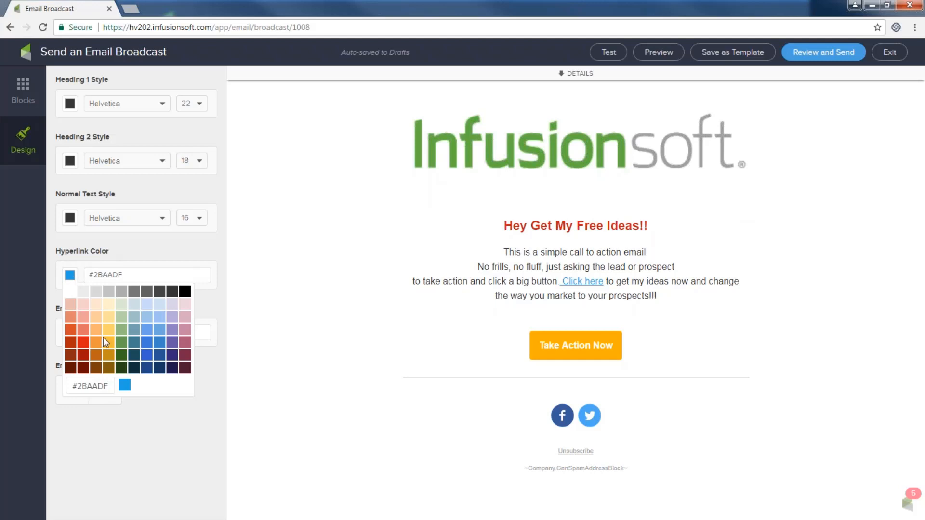
left_click(83, 340)
left_click(288, 336)
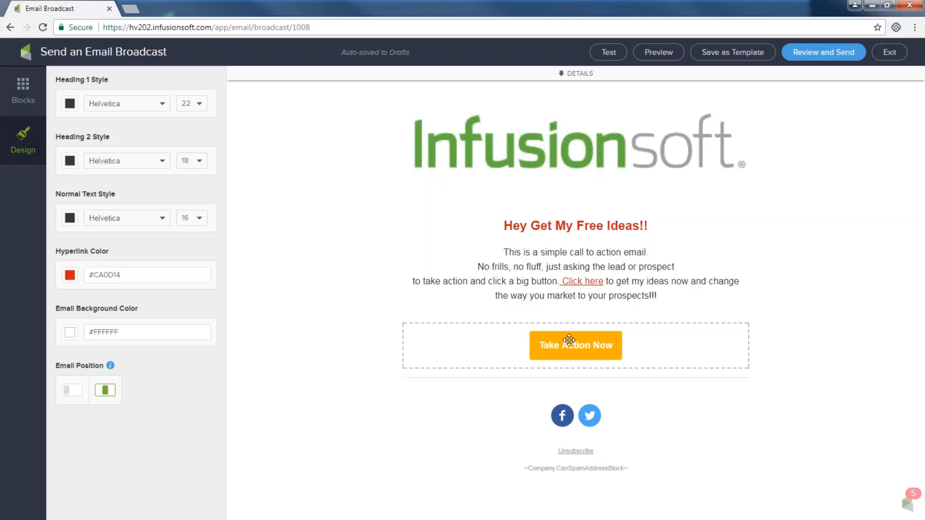
- Change the call-to-action button text from 'Take Action Now' to 'Get ideas now'
left_click(569, 340)
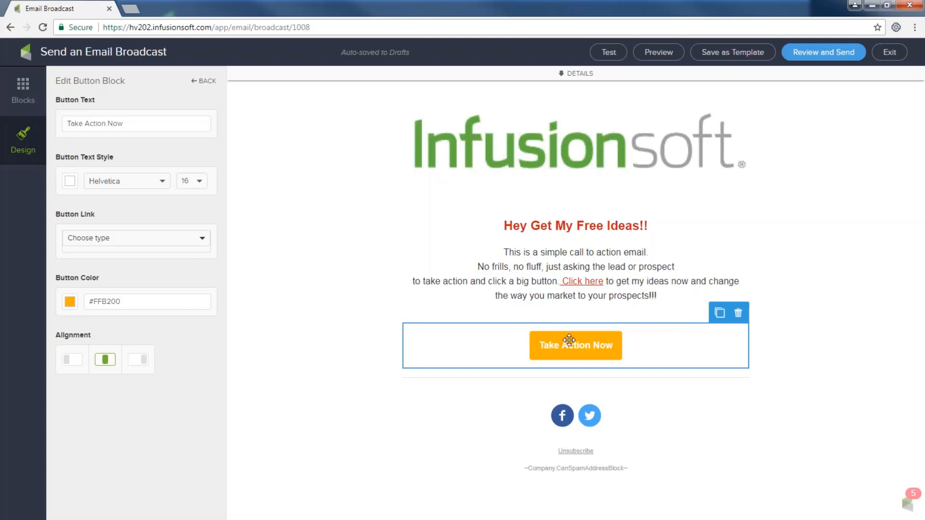
left_click_drag(124, 124, 66, 124)
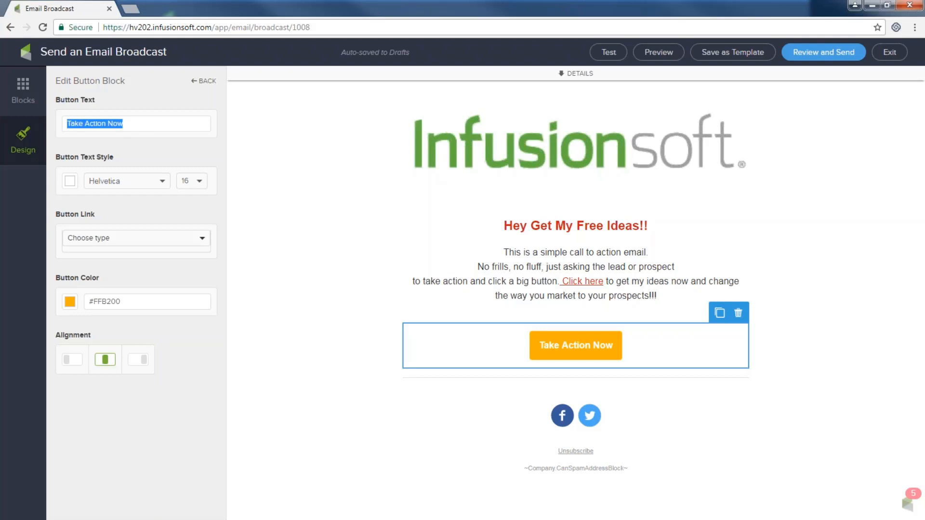
type("Get ideas no")
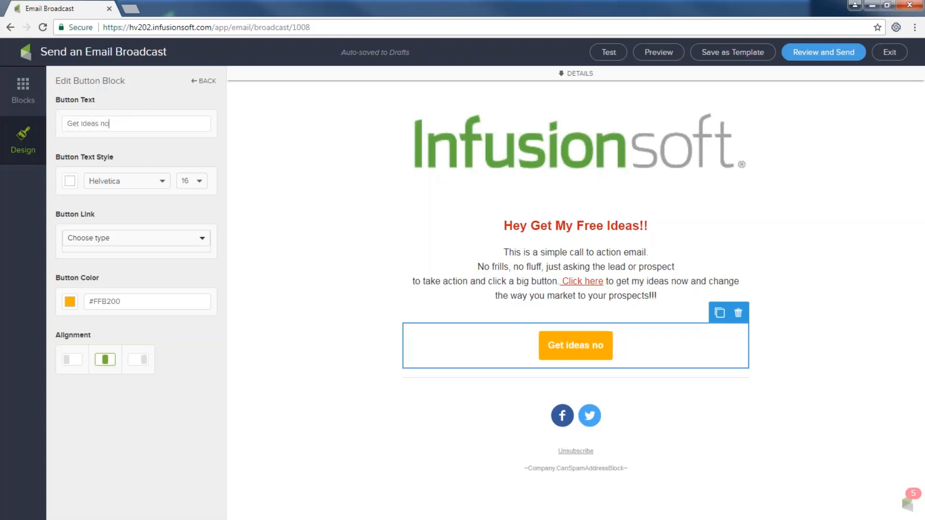
type("w")
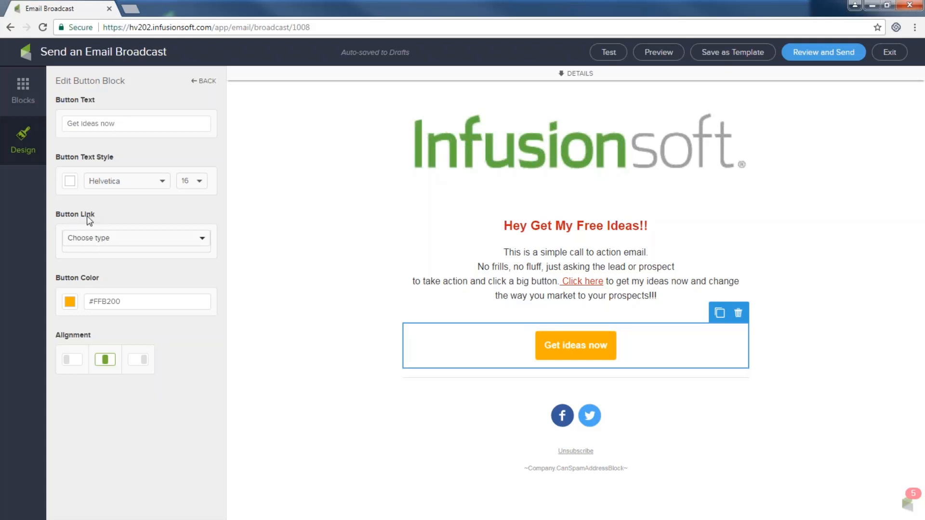
- Make the button a File download link for 5 Fun-Newsletter Ideas 4U.docx
left_click(81, 240)
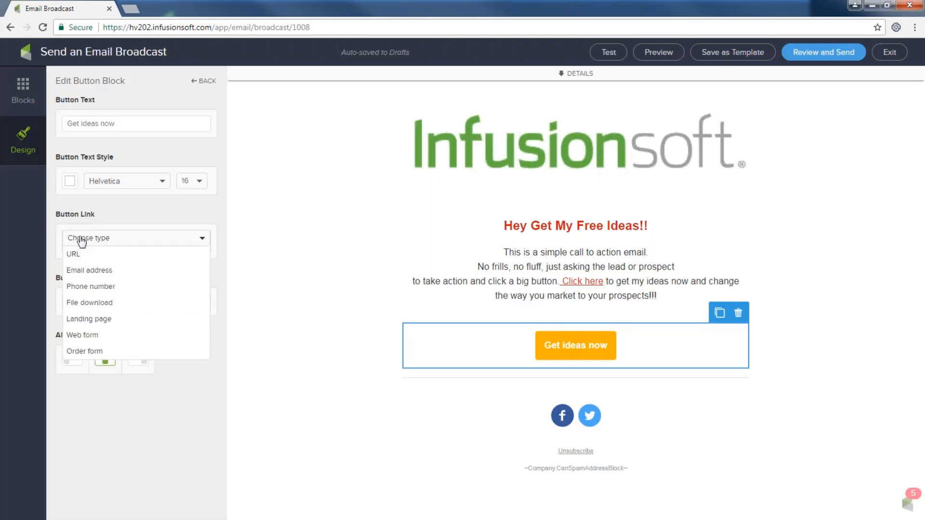
left_click(85, 304)
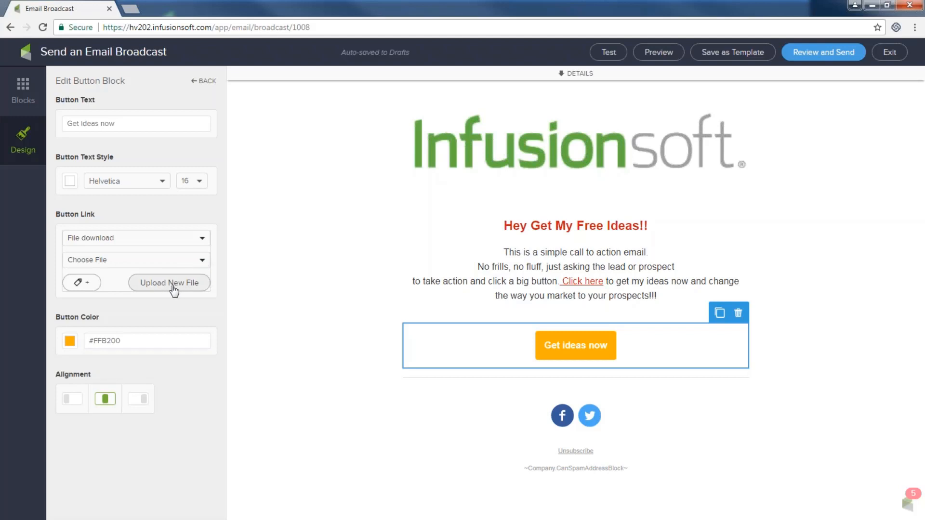
left_click(199, 263)
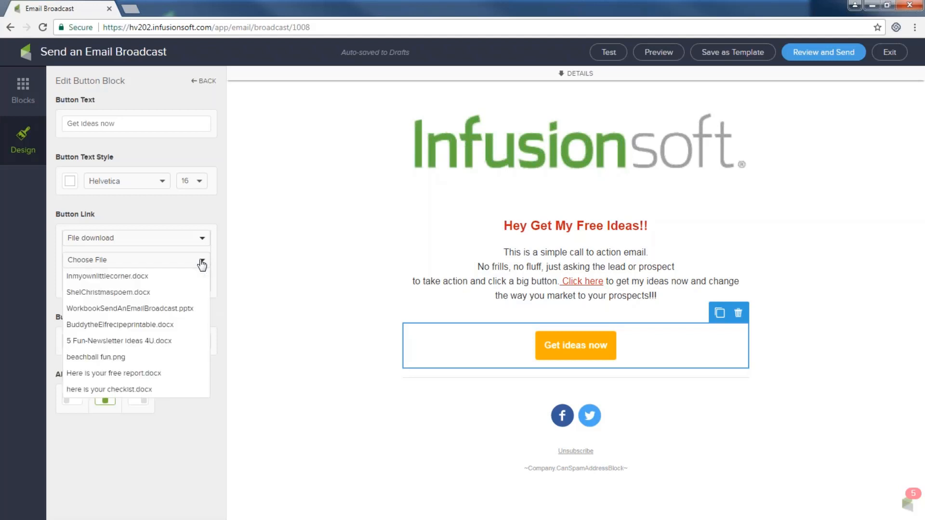
left_click(121, 342)
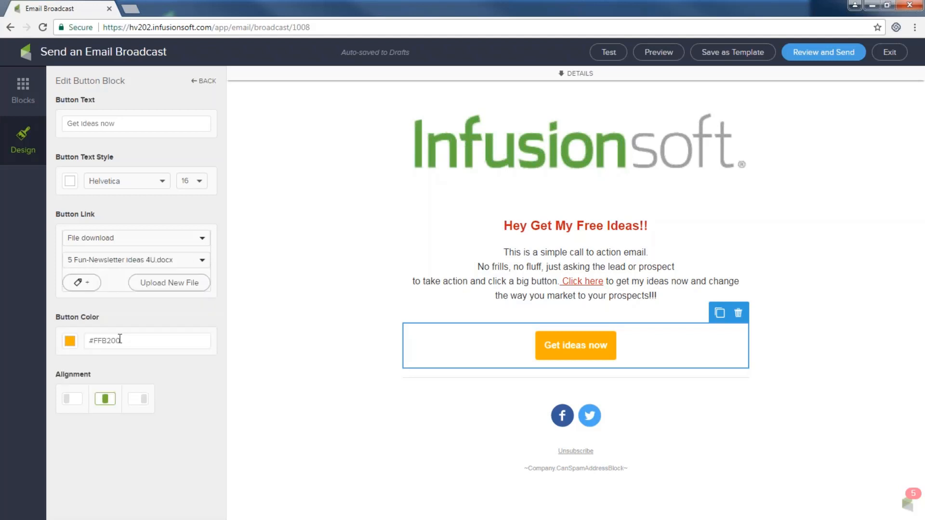
- Set the button colour to green
left_click(71, 343)
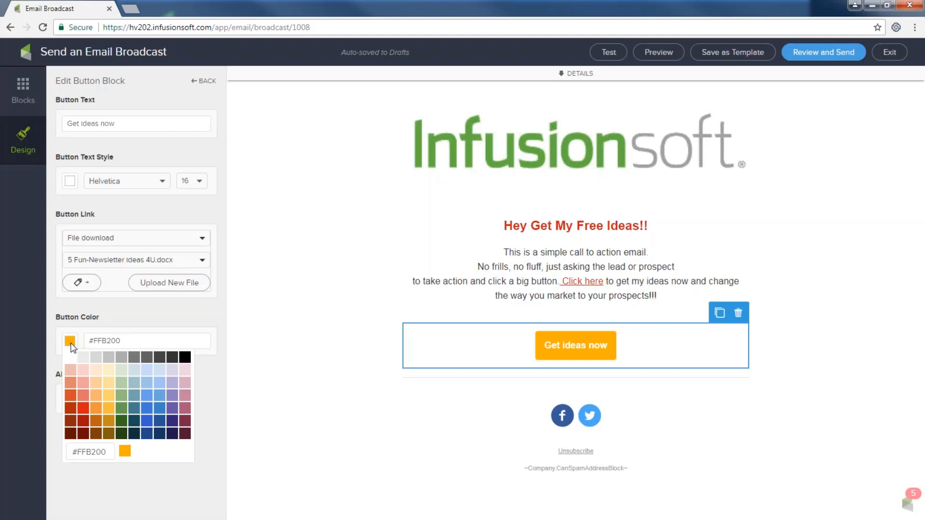
left_click(109, 408)
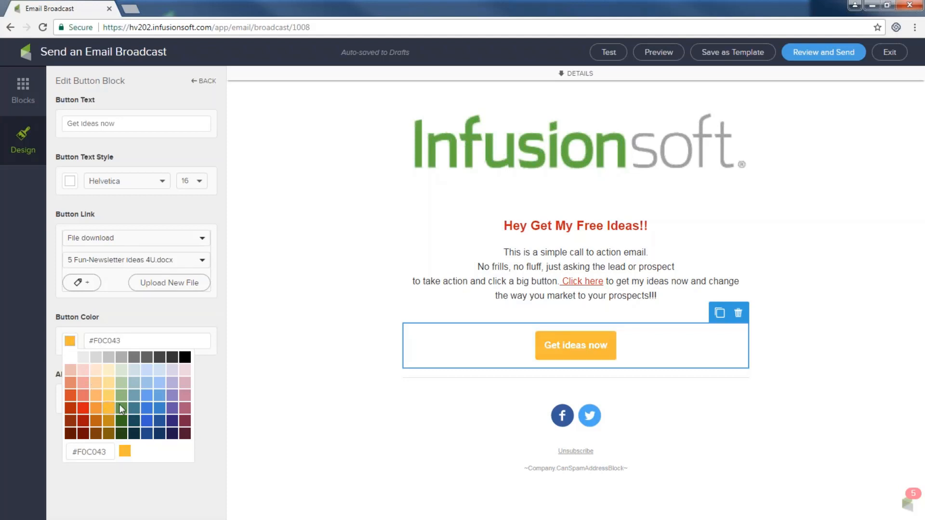
left_click(121, 406)
left_click(265, 378)
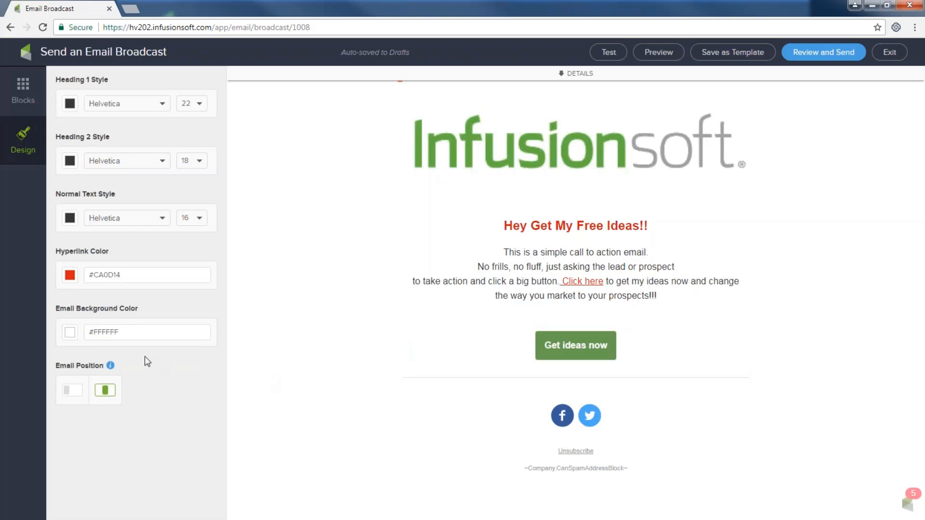
left_click(529, 340)
- Leave the button colour settings and show the Blocks palette of content blocks
left_click_drag(134, 340, 98, 342)
left_click(353, 395)
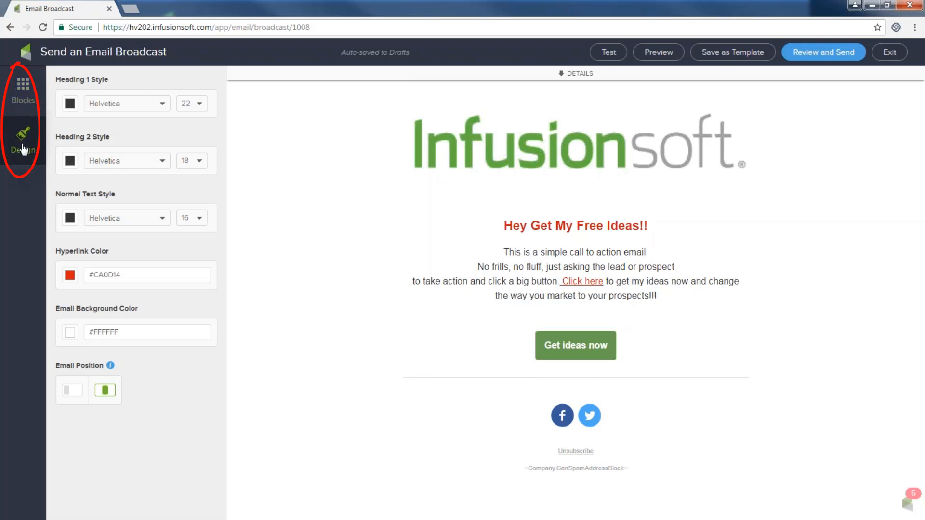
left_click(21, 93)
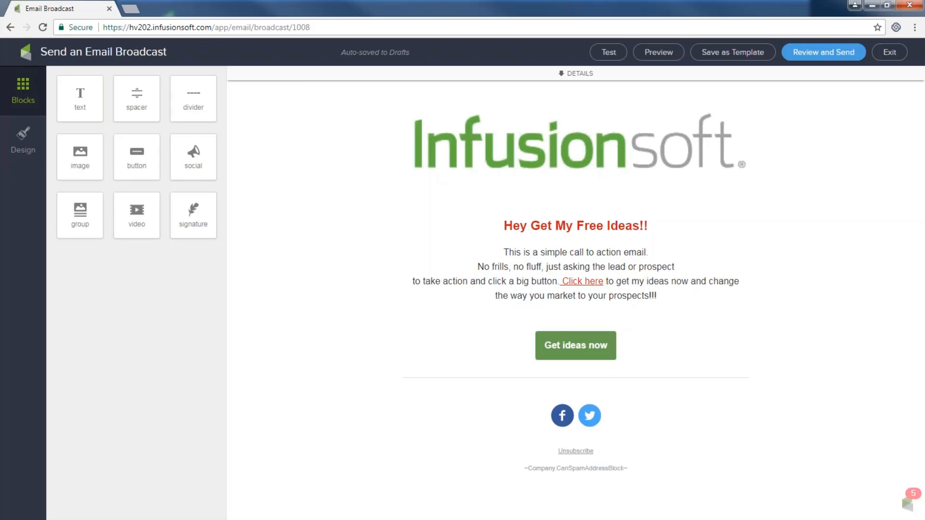
- Place a divider below the logo, widen it to full width, and make it green
left_click_drag(193, 96, 510, 198)
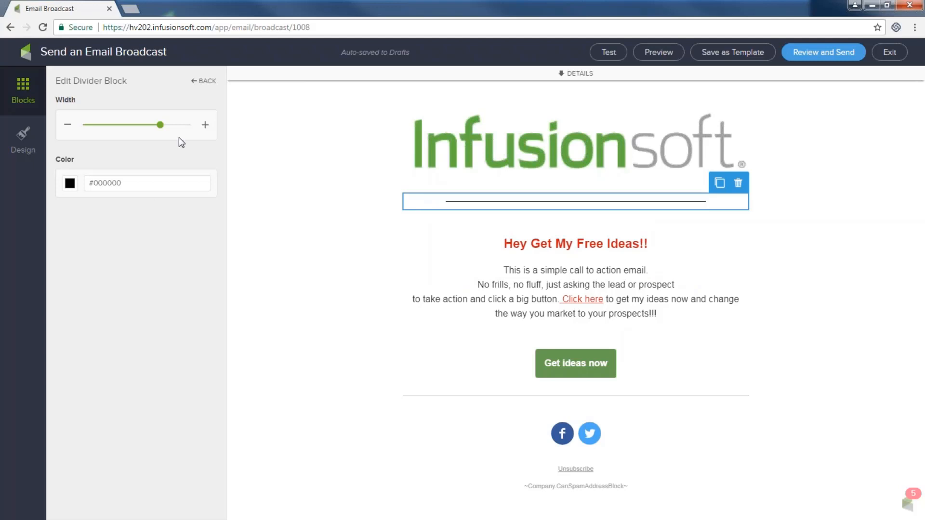
left_click_drag(162, 128, 185, 127)
left_click(70, 185)
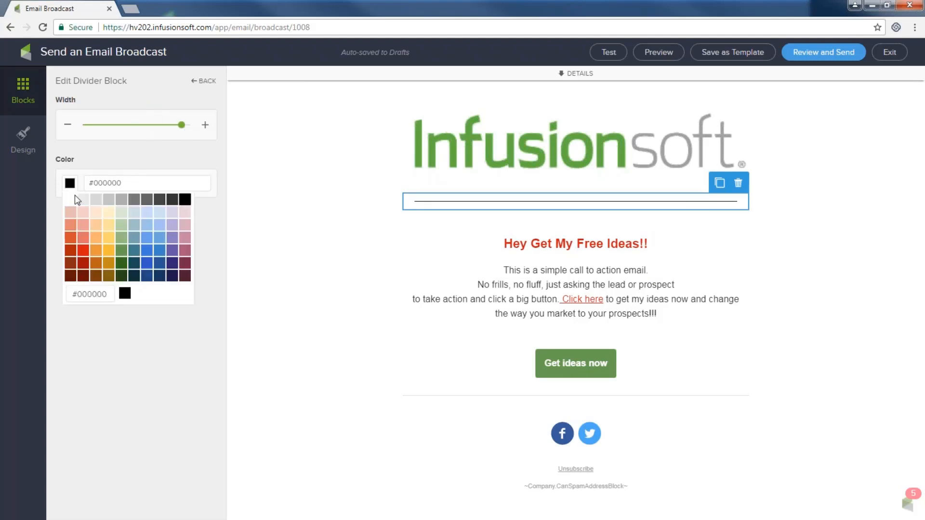
left_click(121, 263)
left_click(257, 259)
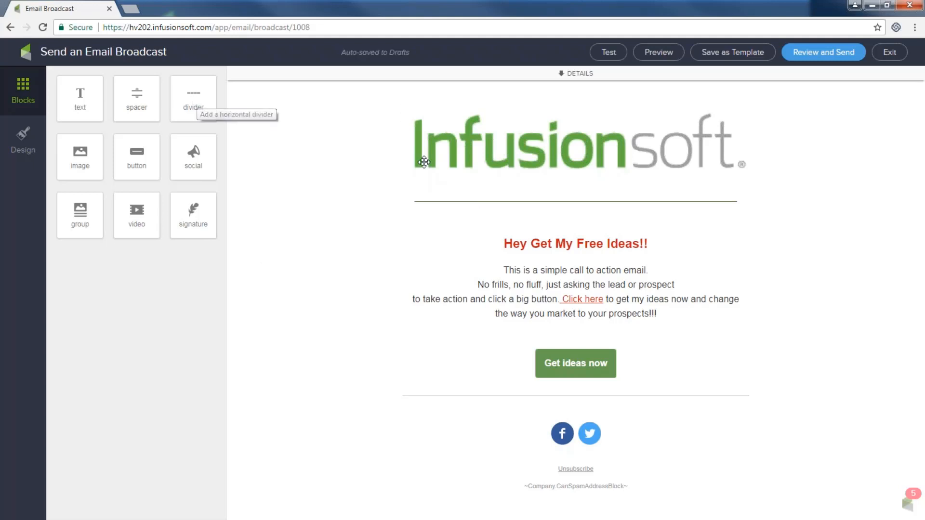
- Duplicate the divider, move the copy near Get ideas now, then delete that copy
left_click(507, 198)
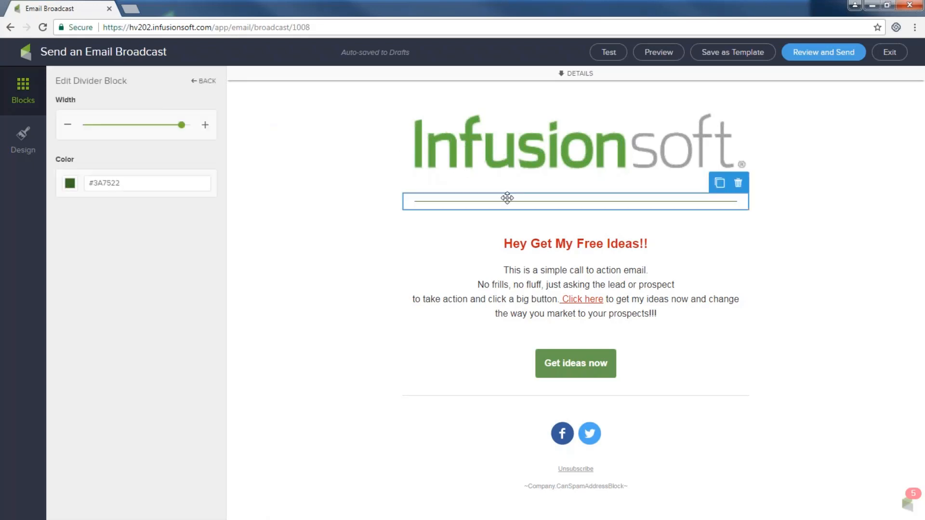
left_click(718, 185)
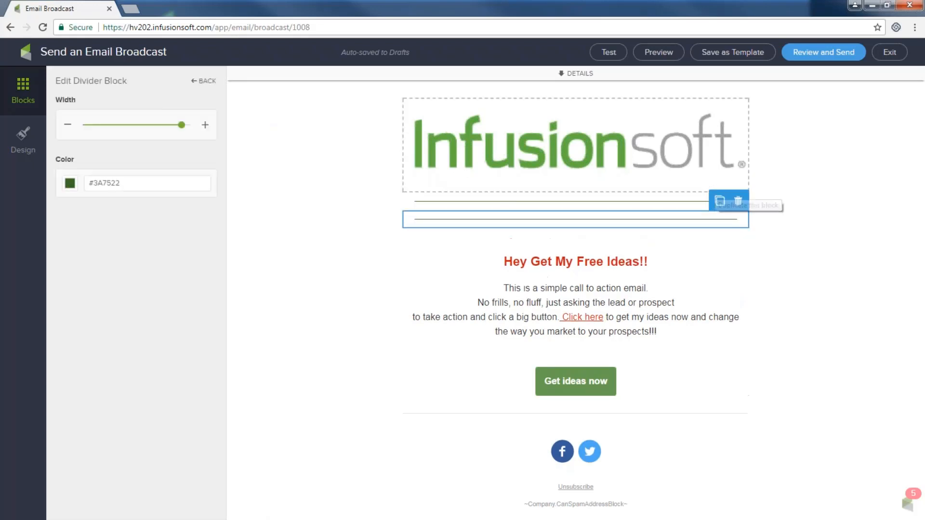
left_click_drag(656, 221, 591, 378)
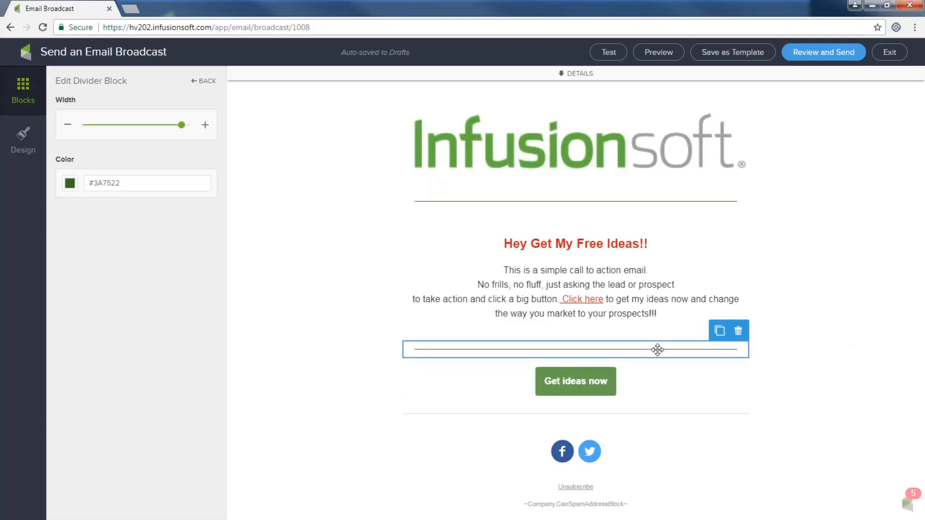
left_click(738, 331)
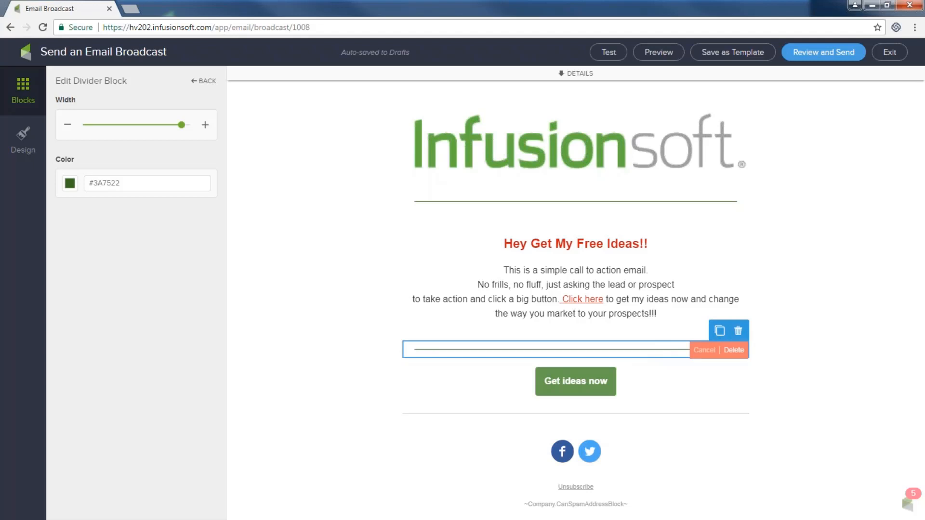
left_click(734, 351)
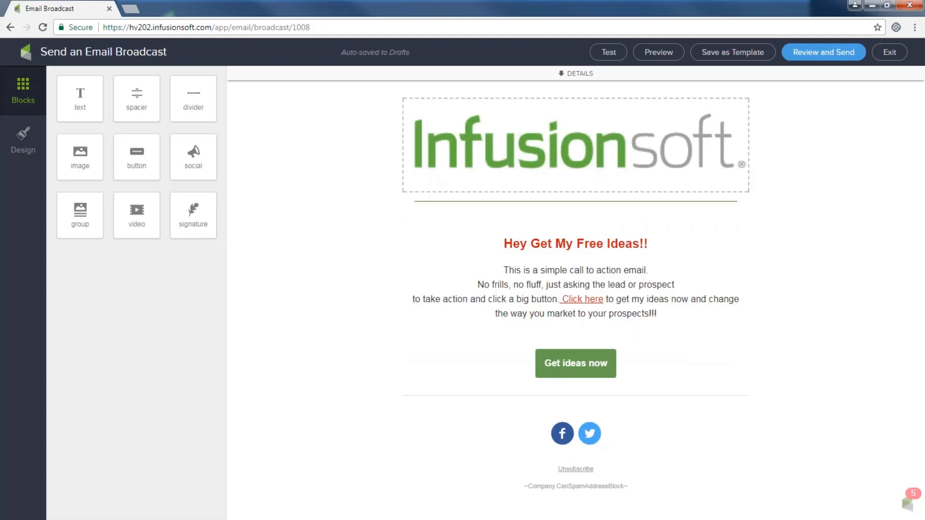
left_click_drag(135, 148, 656, 404)
left_click_drag(653, 381, 654, 380)
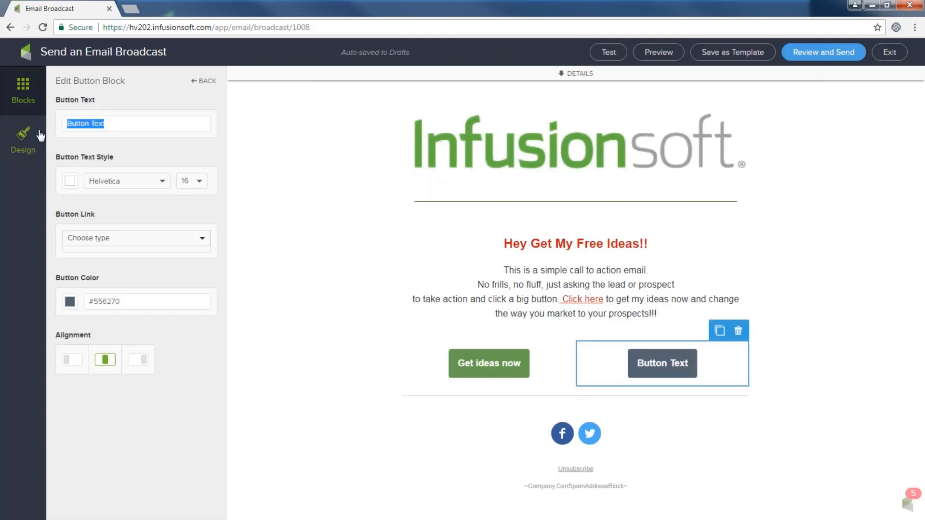
type("Check out ")
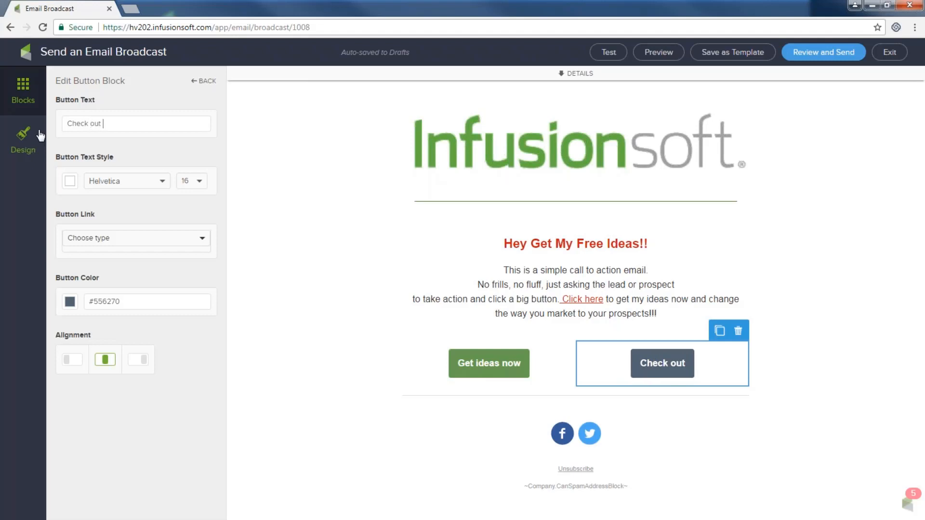
type("Website")
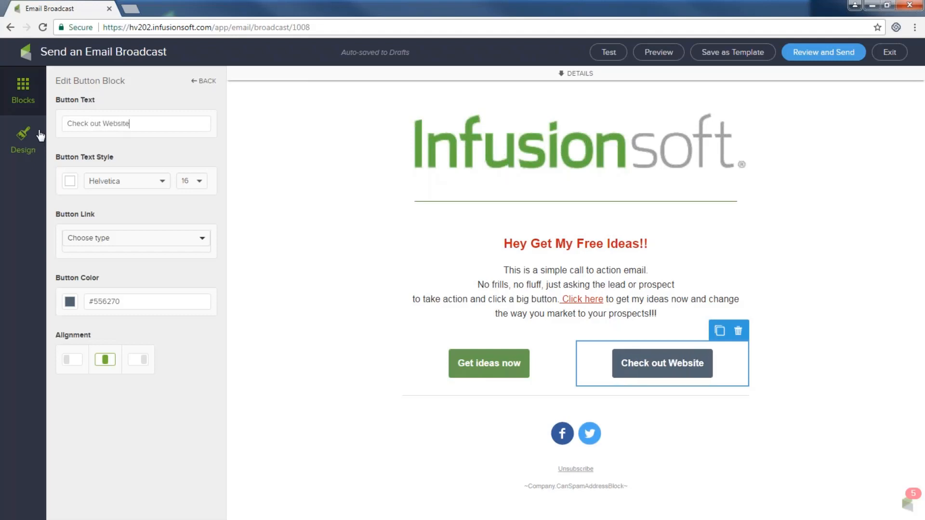
left_click(106, 243)
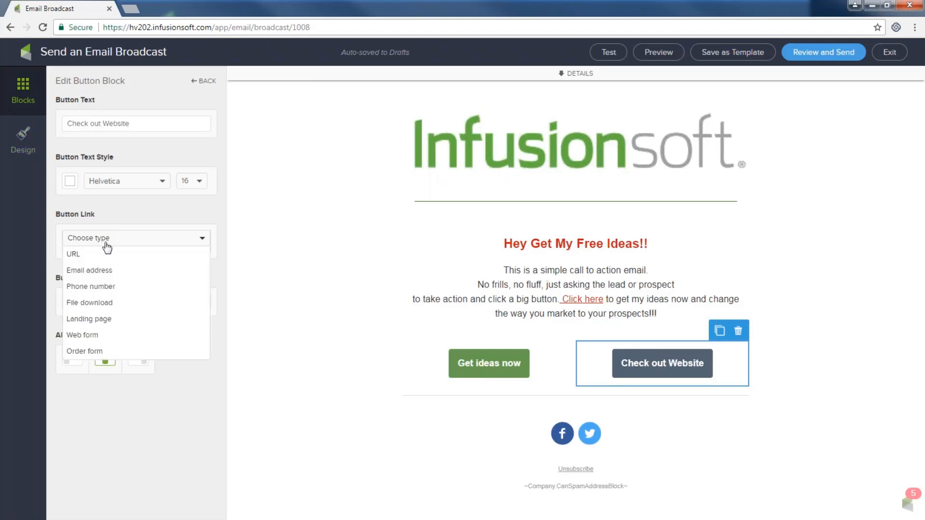
left_click(93, 260)
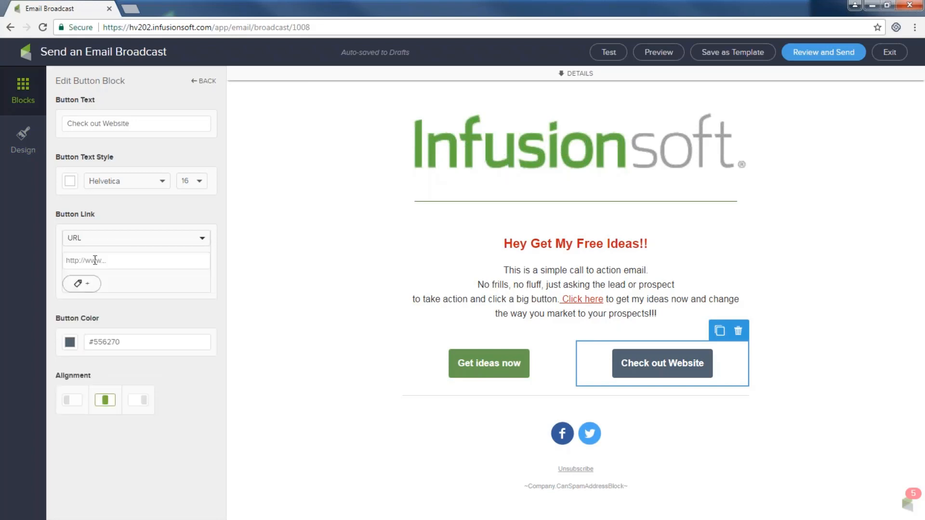
type("www.infusionsoft.com")
- Give the new button green colour #6BA654 and black text
left_click(70, 342)
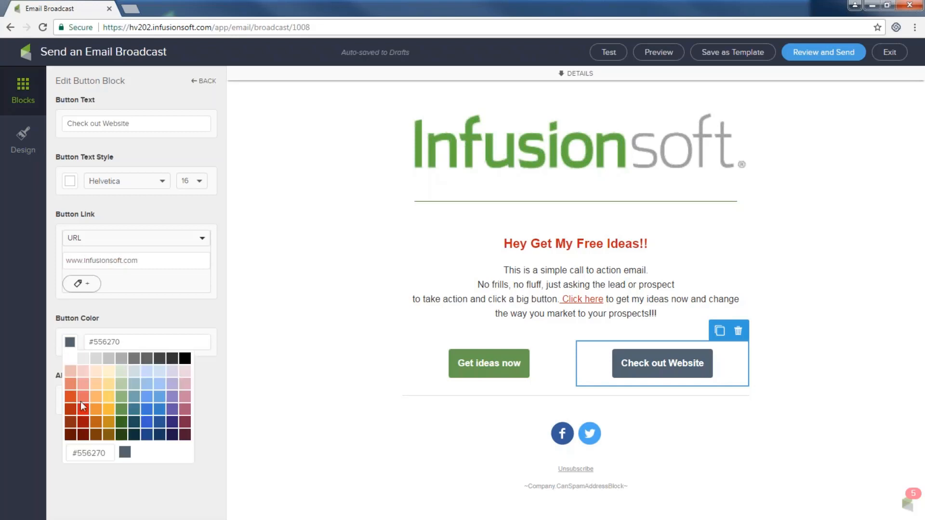
left_click(123, 423)
left_click(120, 408)
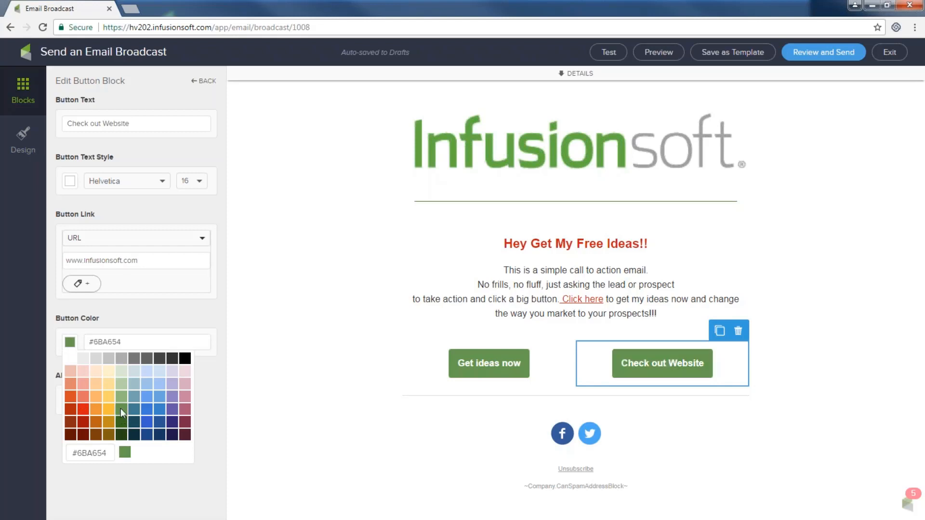
left_click(274, 380)
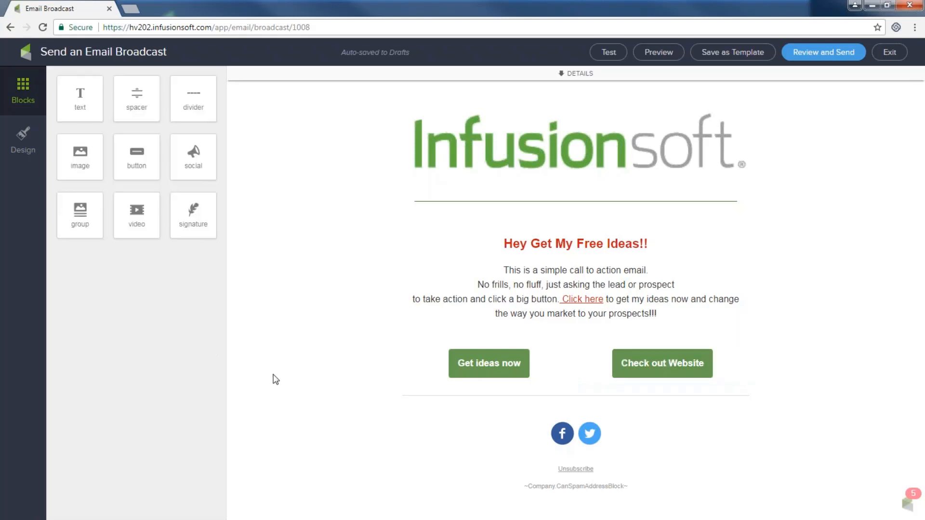
left_click(497, 362)
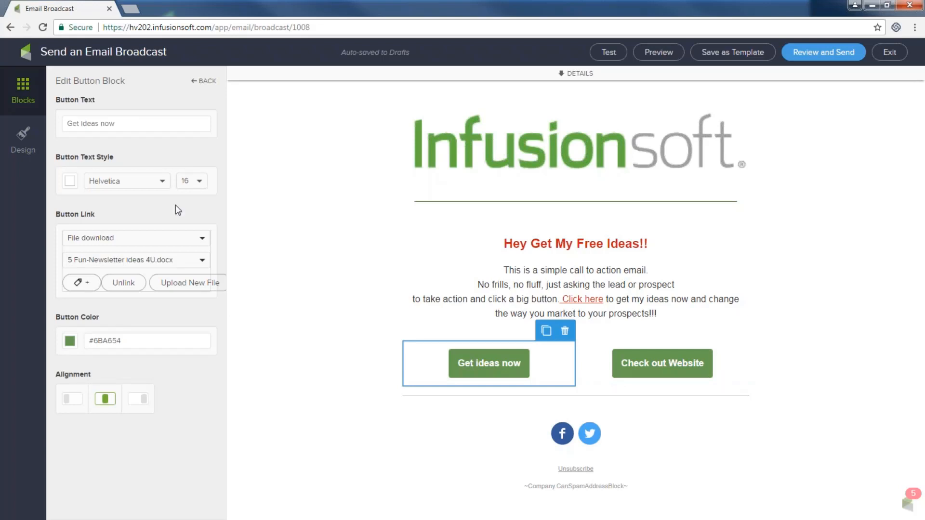
left_click(70, 182)
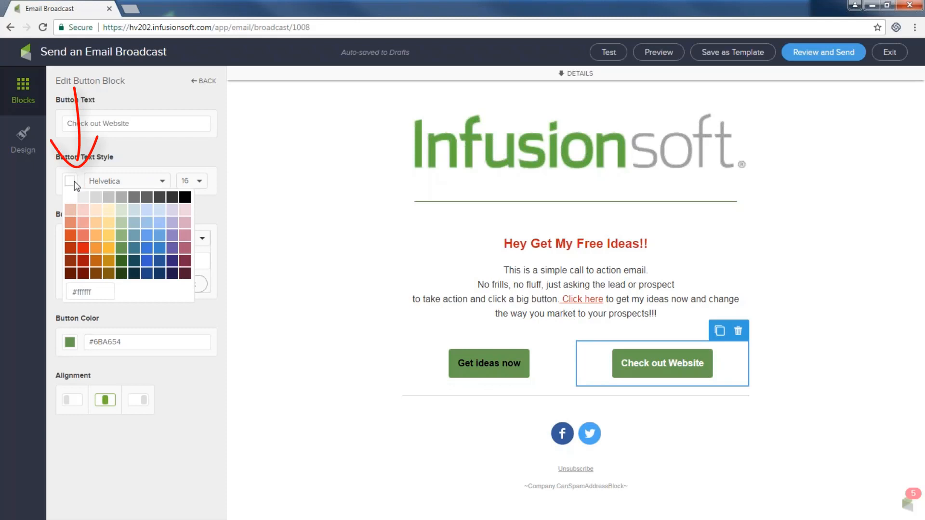
left_click(187, 201)
left_click(280, 258)
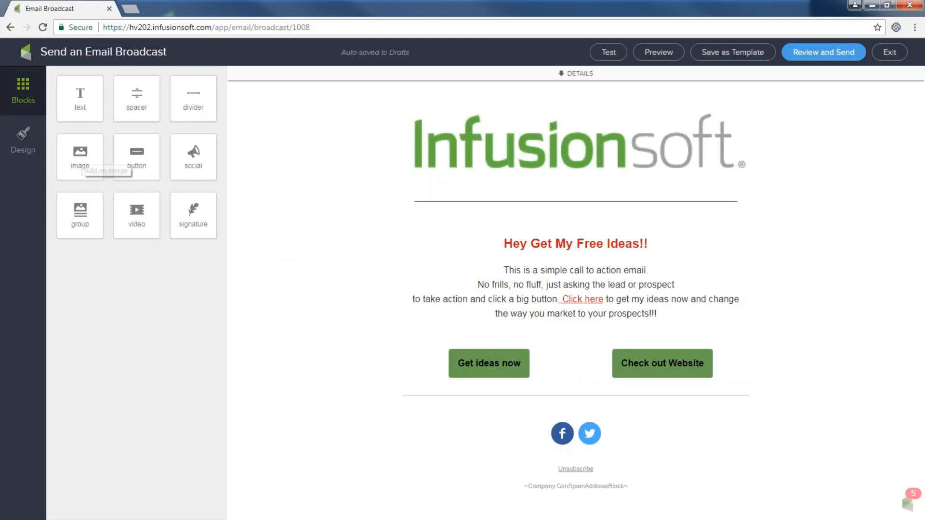
- Insert an image block above the buttons showing best_practice.png
left_click_drag(80, 156, 562, 359)
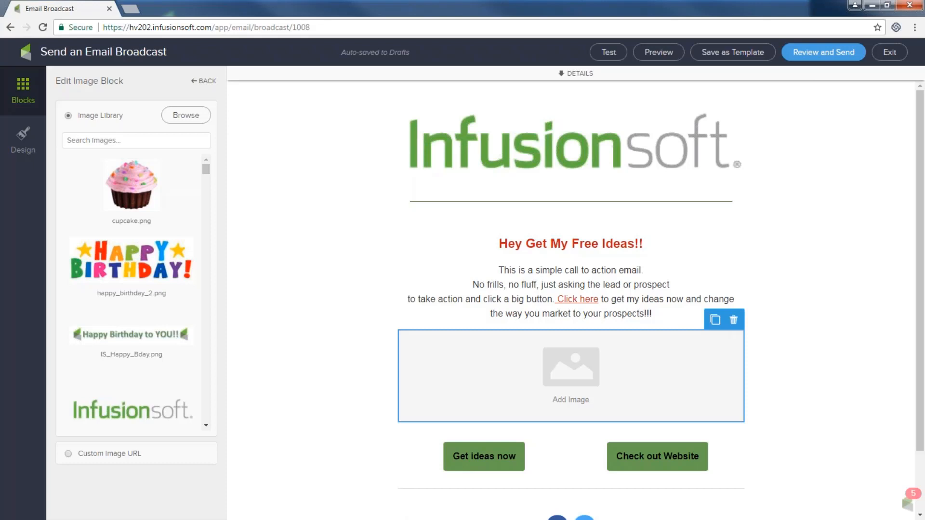
scroll(148, 265, "down", 10)
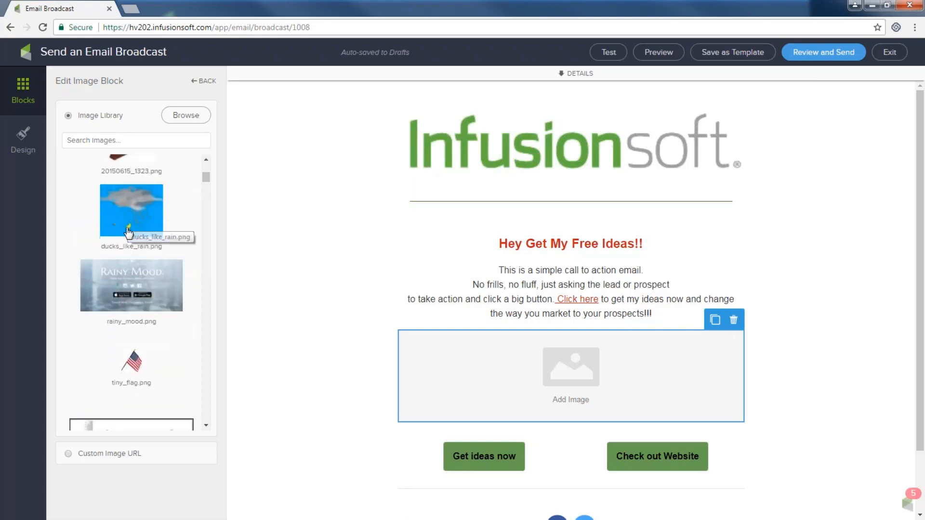
scroll(130, 241, "down", 8)
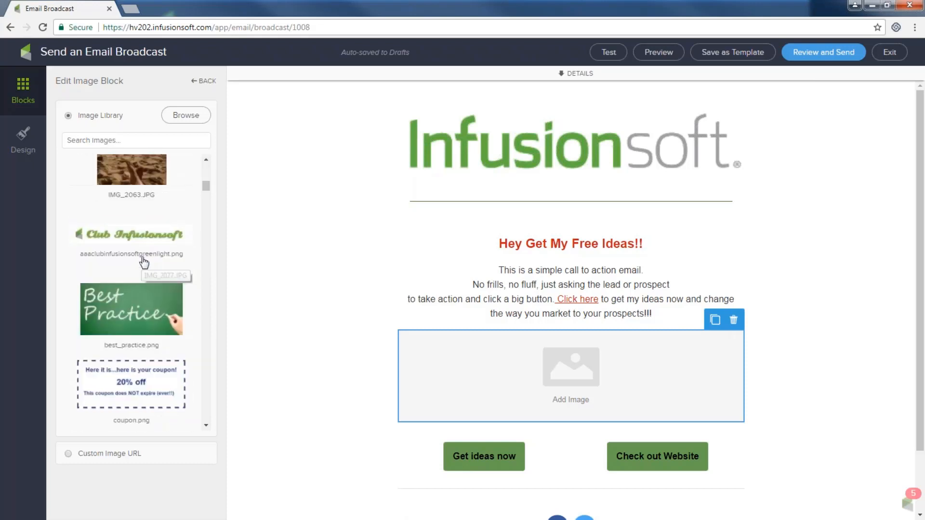
scroll(144, 263, "down", 1)
left_click(123, 295)
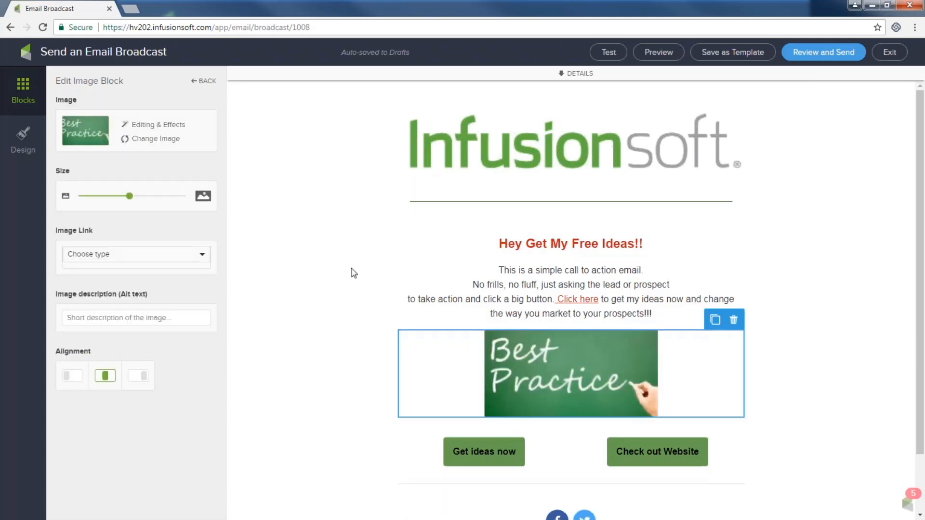
left_click(332, 260)
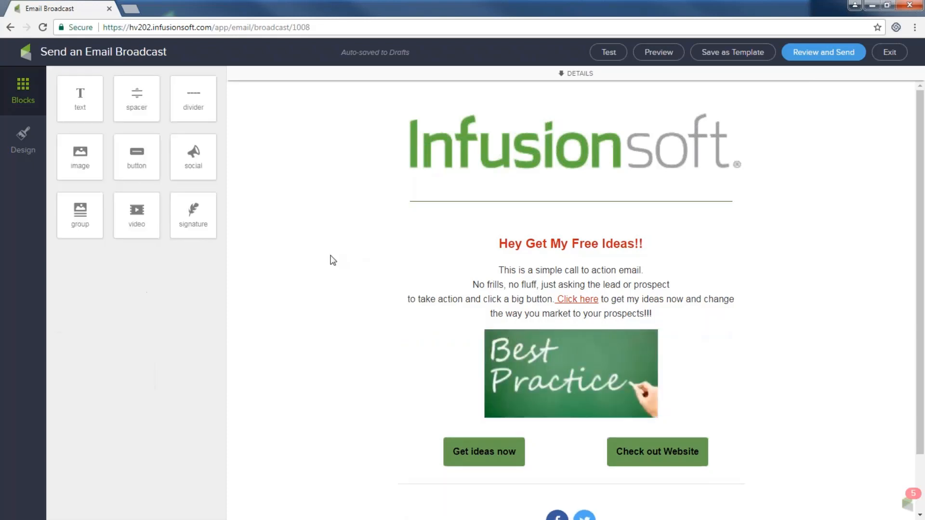
- Enlarge the Best Practice image with the Size slider
left_click(587, 369)
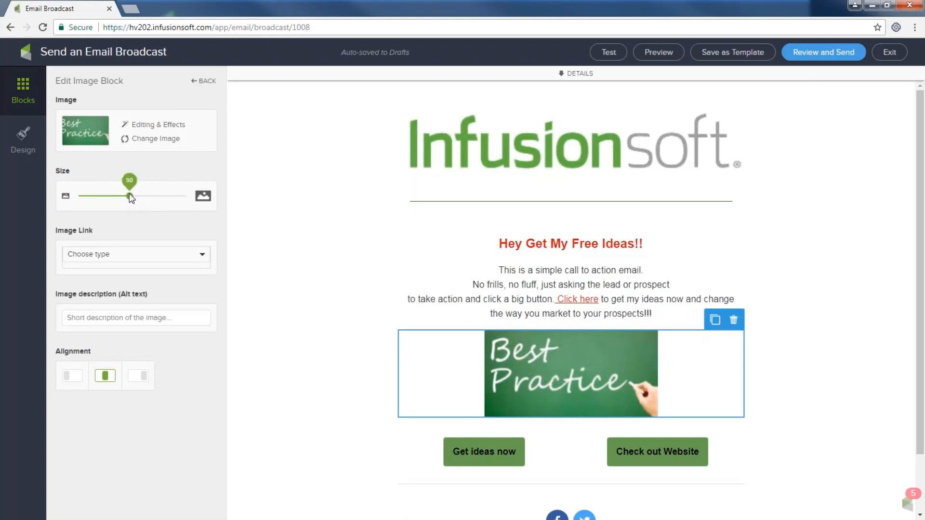
left_click_drag(129, 194, 155, 196)
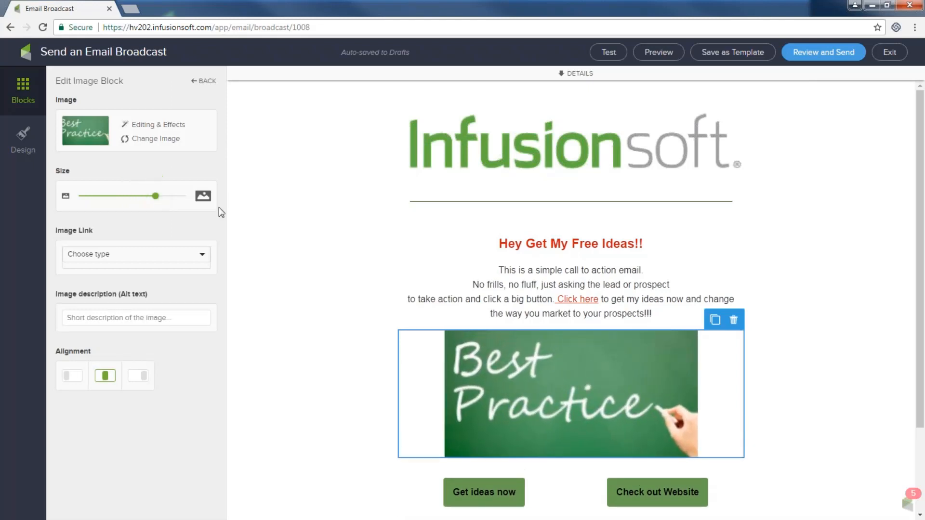
left_click(295, 236)
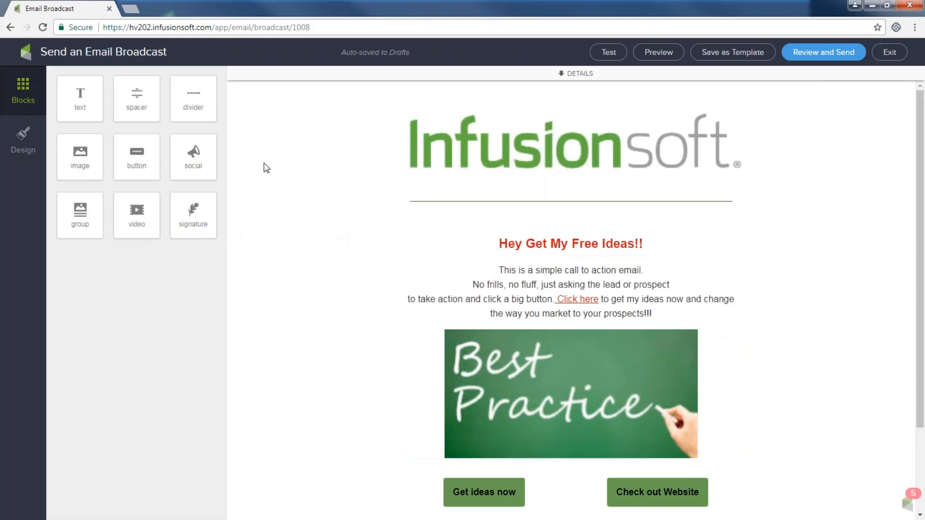
- Drop a text block with default placeholder copy below the Best Practice image
left_click_drag(80, 96, 543, 407)
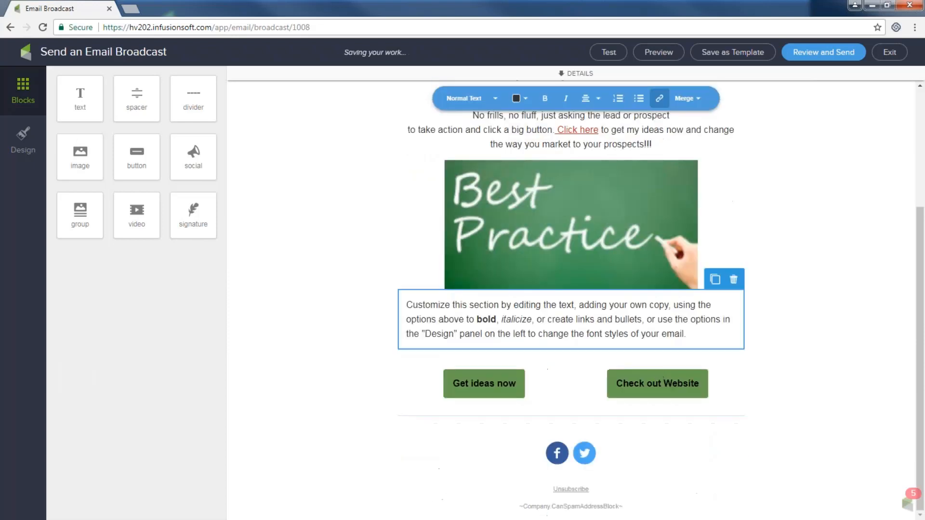
left_click_drag(692, 335, 361, 305)
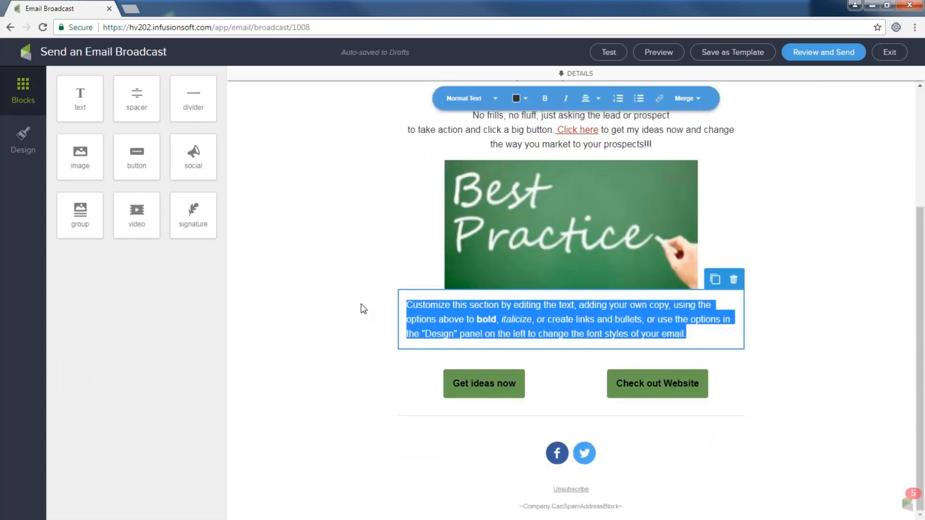
left_click(388, 280)
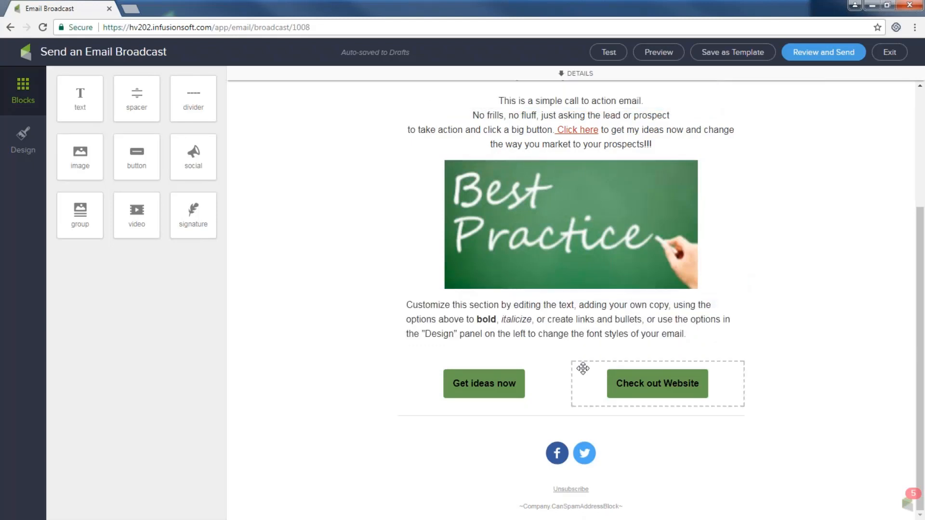
- Add a black divider between the placeholder copy and the buttons, then return to the Blocks palette
left_click_drag(198, 95, 551, 351)
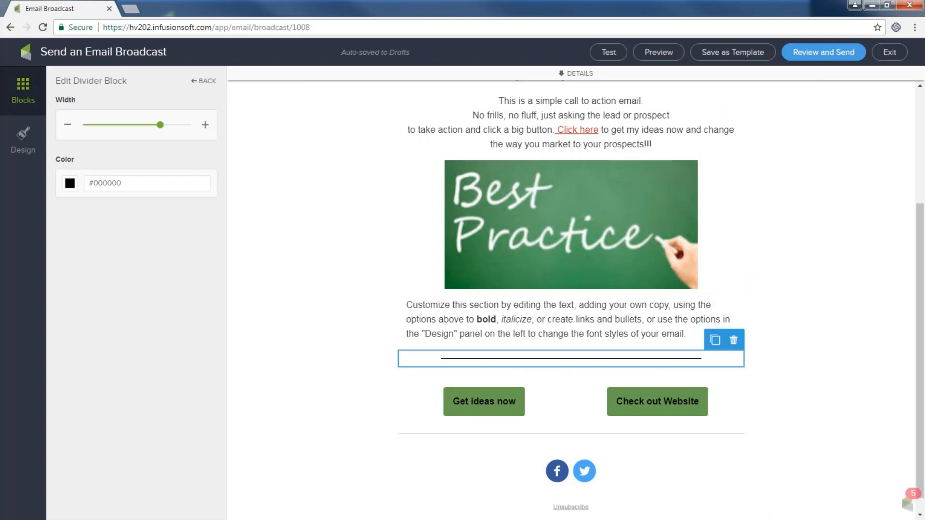
left_click(24, 82)
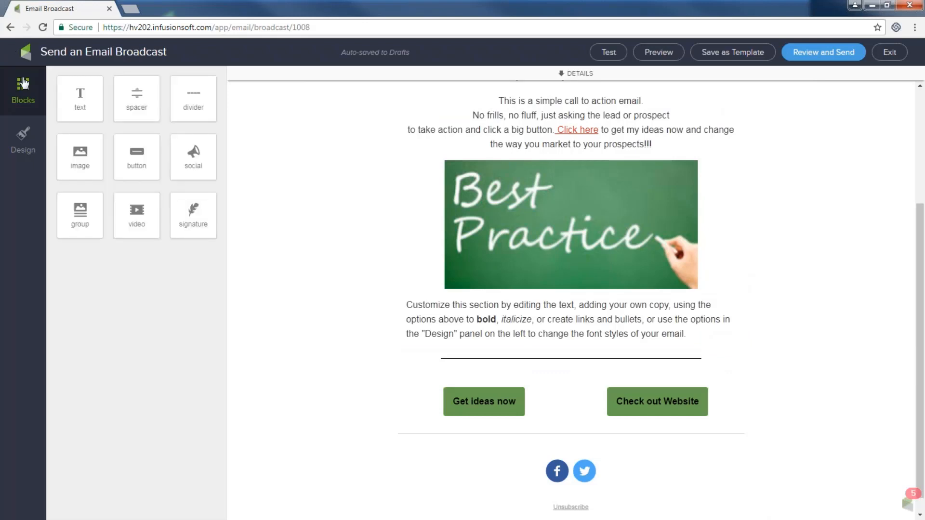
scroll(382, 304, "up", 3)
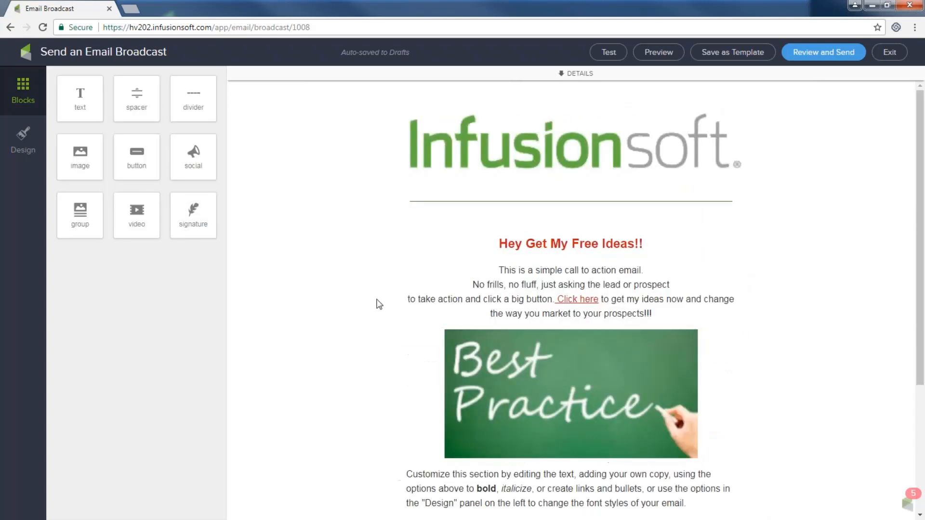
scroll(382, 304, "down", 4)
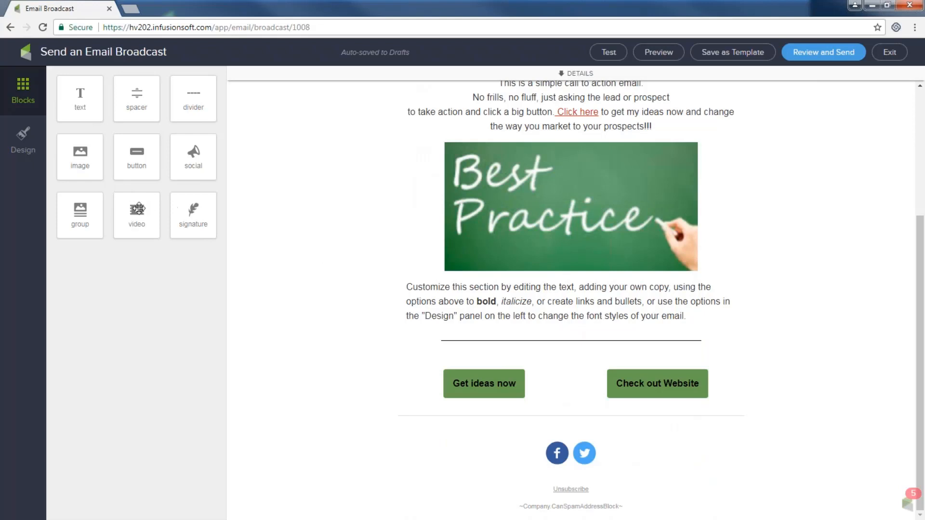
- Place an empty video block left of the Best Practice image and open a new Firefox tab
left_click_drag(136, 212, 442, 197)
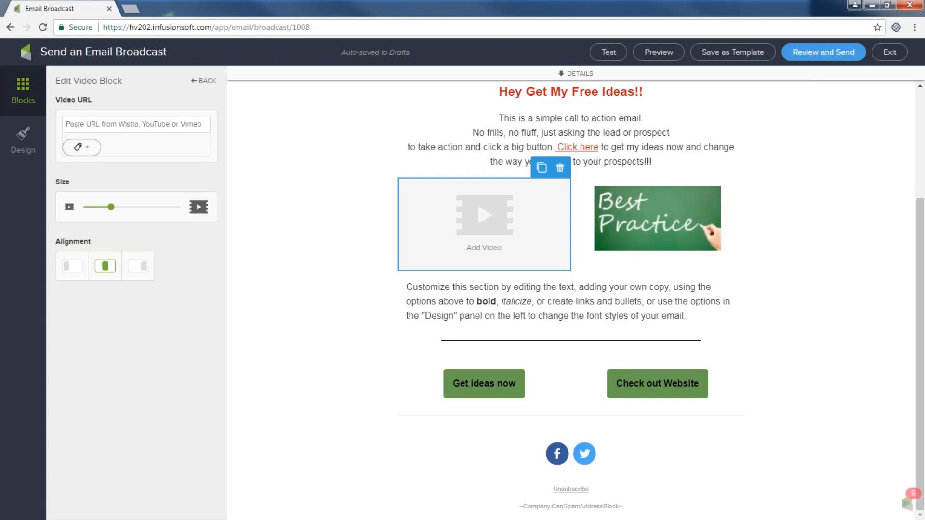
key("alt+Tab")
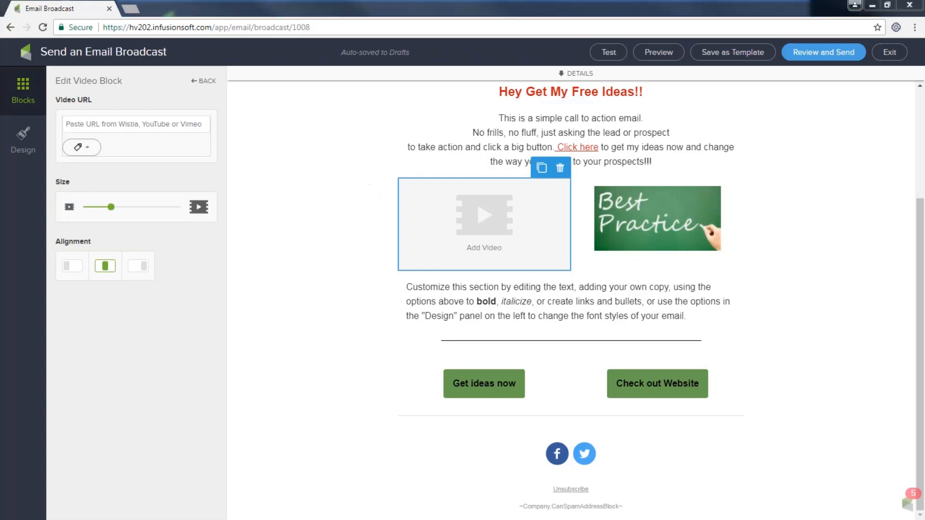
left_click(142, 22)
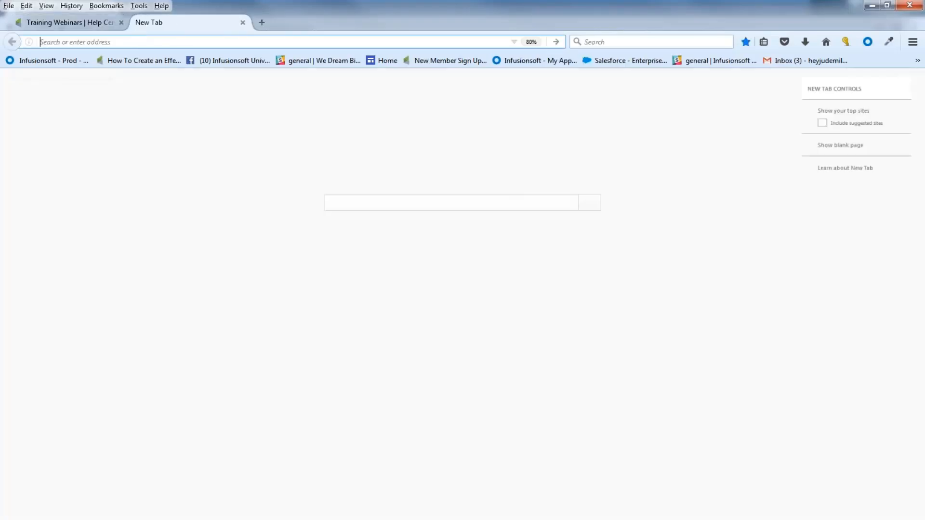
- On YouTube, open the FROZEN Let It Go sing-along video, pause it and show its share options
type("youtube.com/")
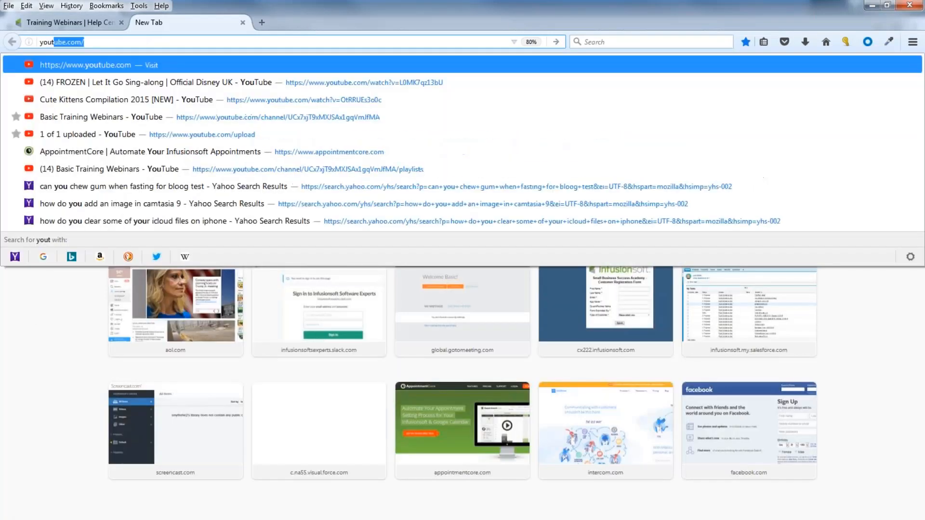
left_click(70, 85)
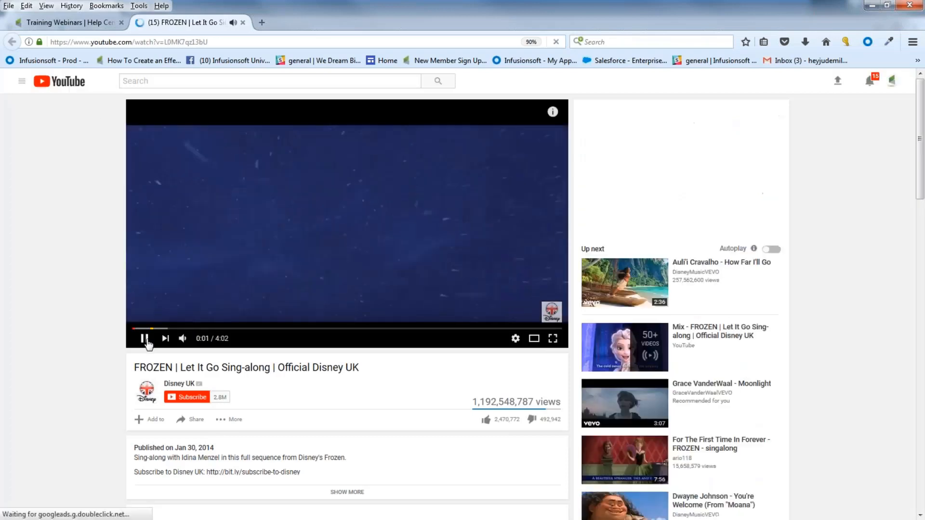
left_click(145, 338)
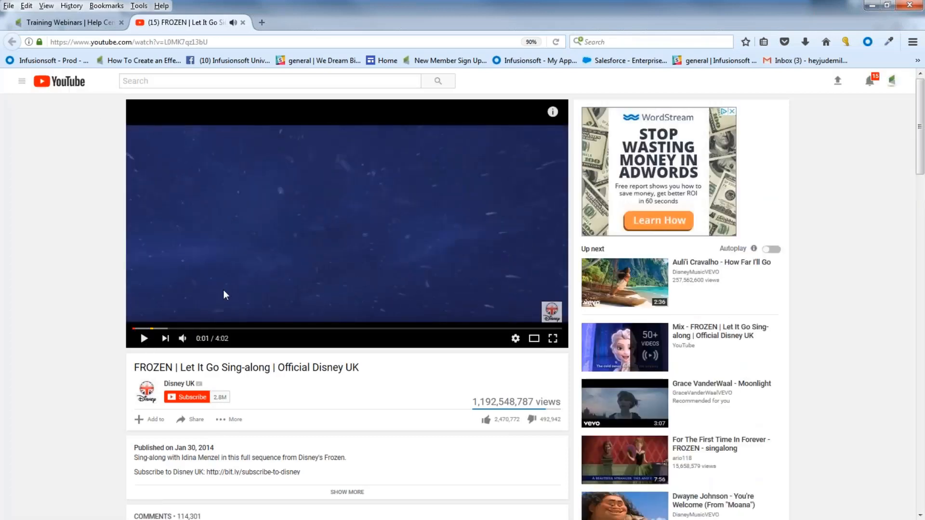
left_click(195, 420)
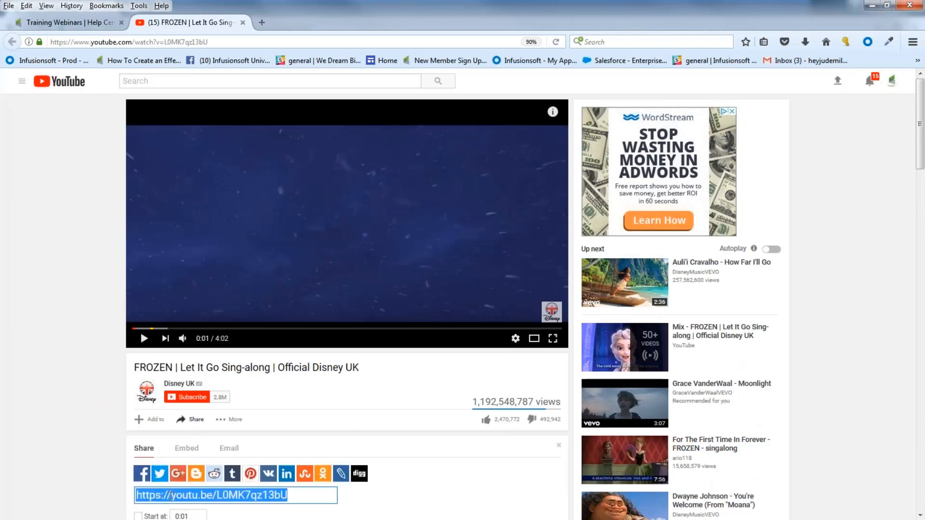
- Copy the FROZEN video's page address and minimize Firefox to return to the email editor
left_click_drag(215, 42, 50, 49)
right_click(85, 43)
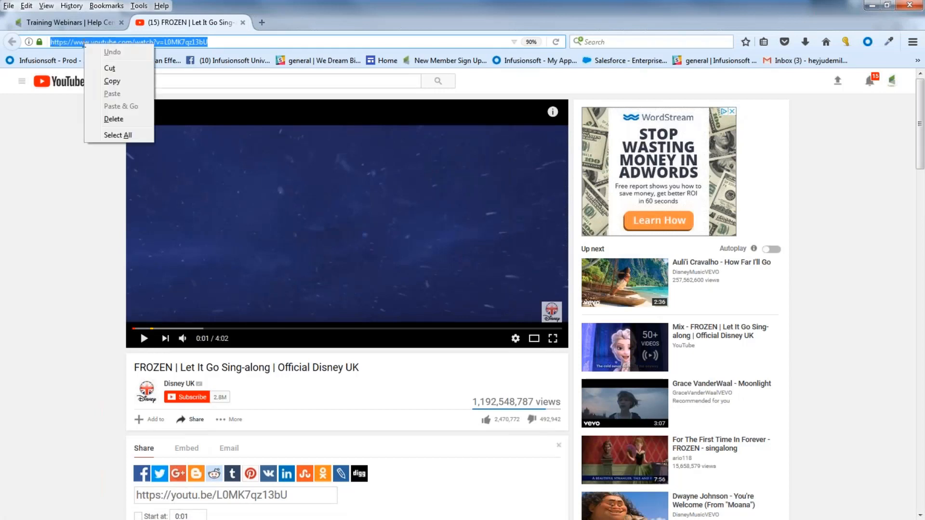
left_click(112, 81)
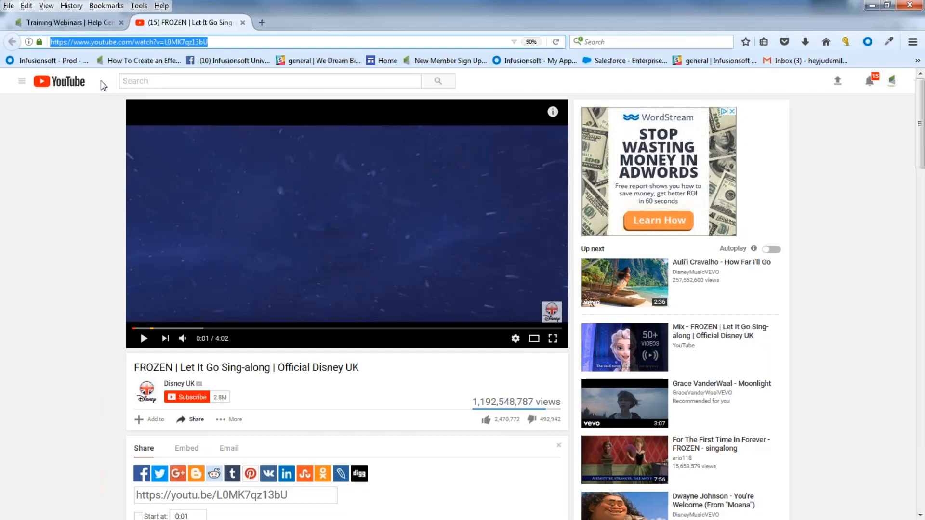
left_click(872, 4)
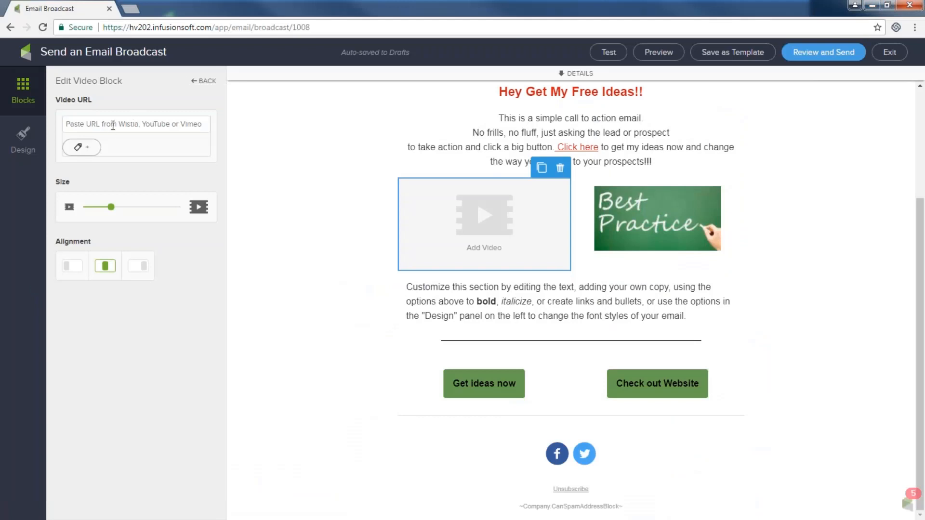
- Paste the FROZEN YouTube link into the empty video block and enlarge it with the Size slider
right_click(113, 126)
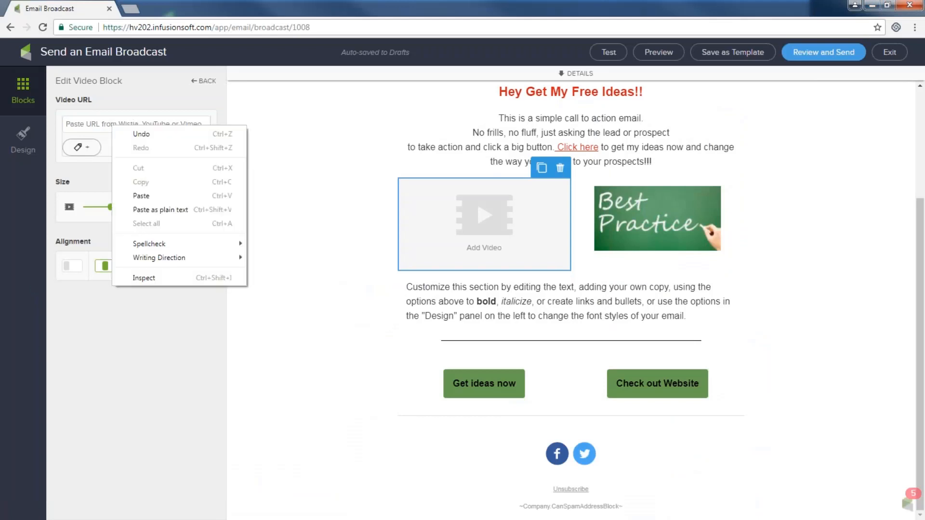
left_click(145, 195)
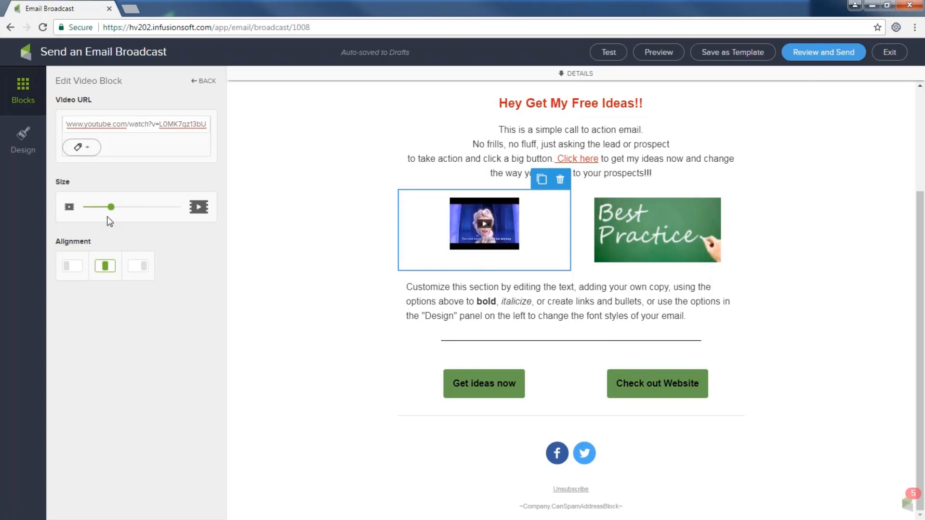
left_click_drag(111, 208, 157, 208)
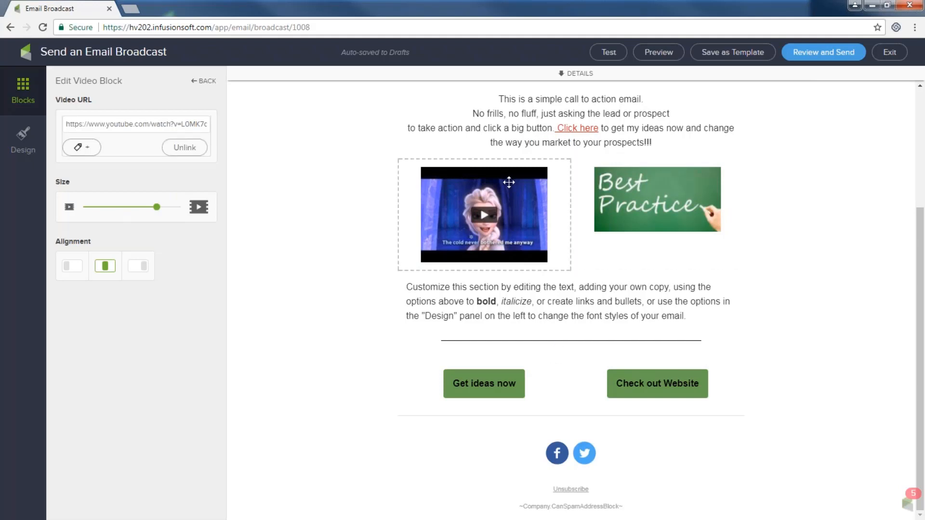
left_click(434, 179)
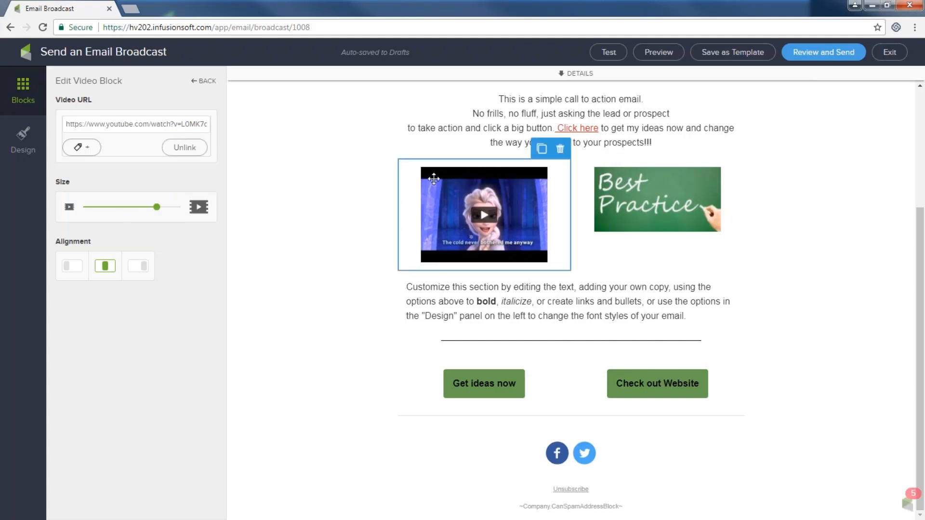
left_click(439, 169)
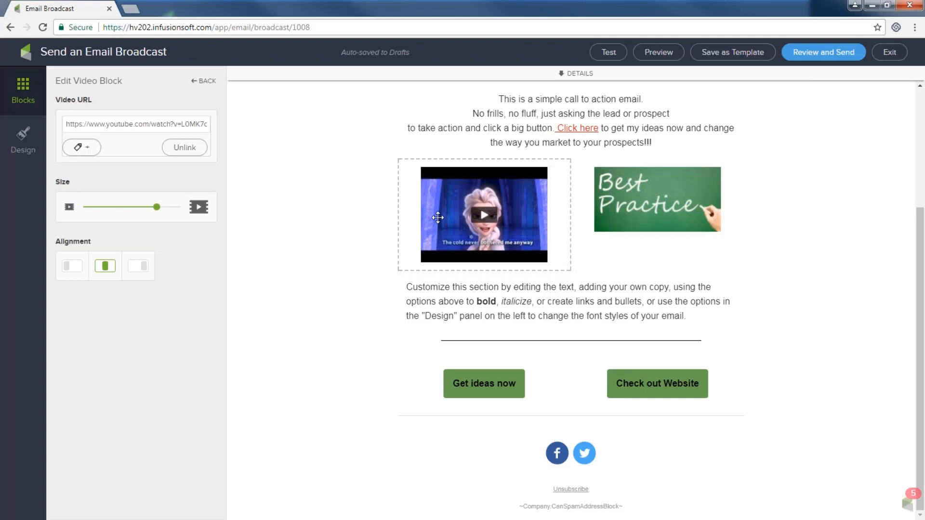
left_click(439, 186)
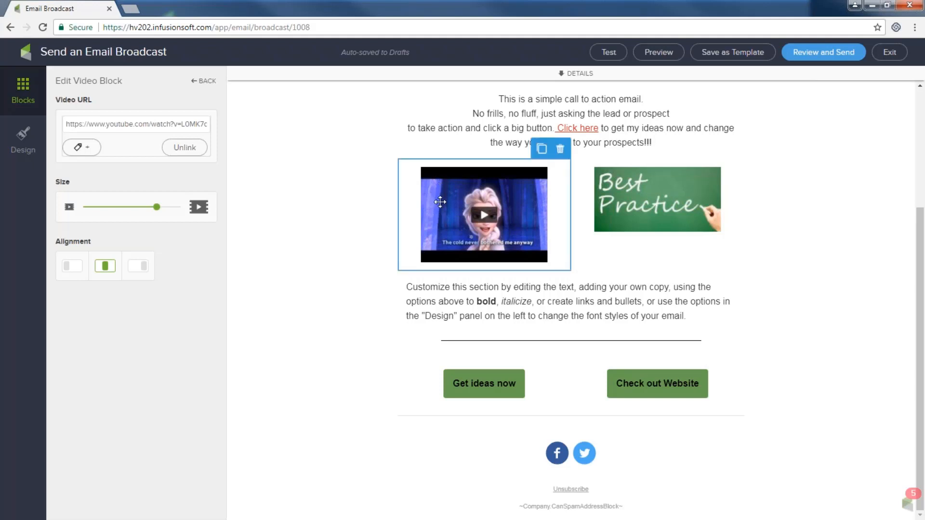
left_click(23, 88)
- Place a social media block below the Infusionsoft logo and enter the Facebook link
left_click_drag(183, 149, 418, 106)
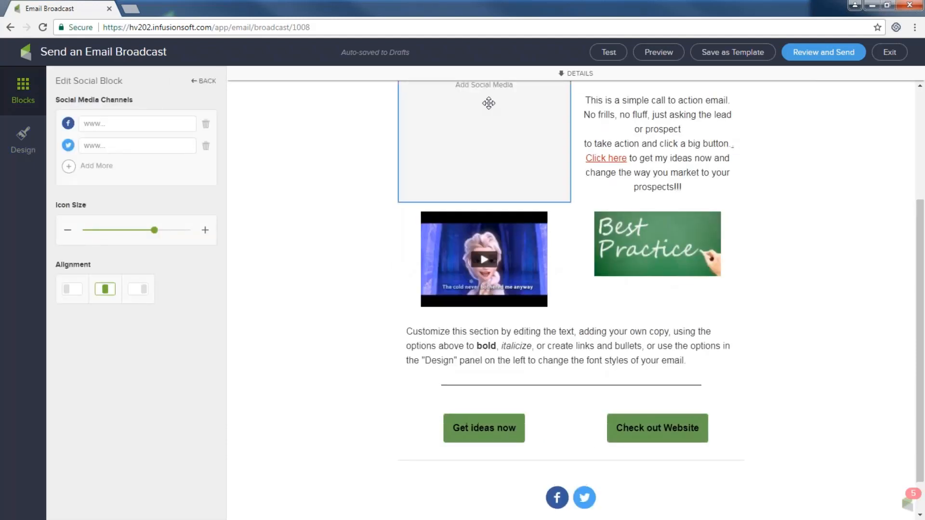
scroll(489, 104, "up", 4)
left_click_drag(473, 241, 551, 204)
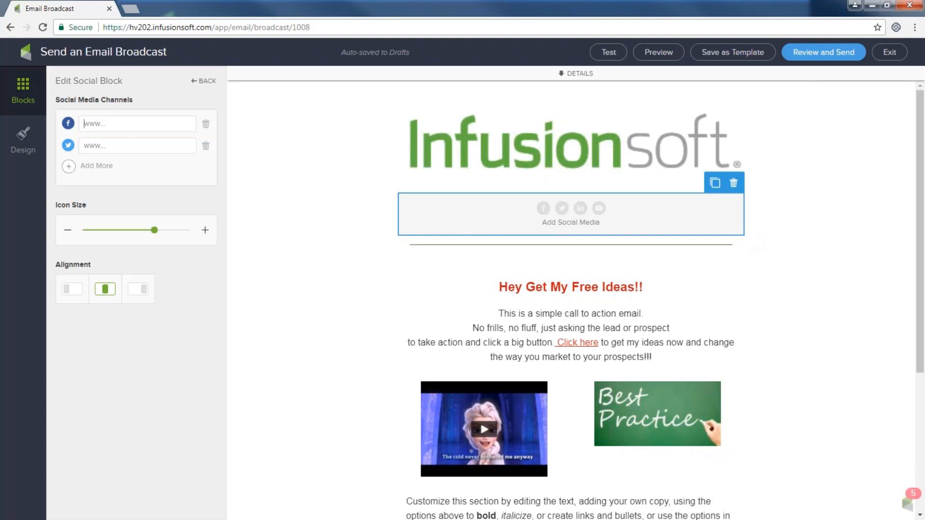
type("ww")
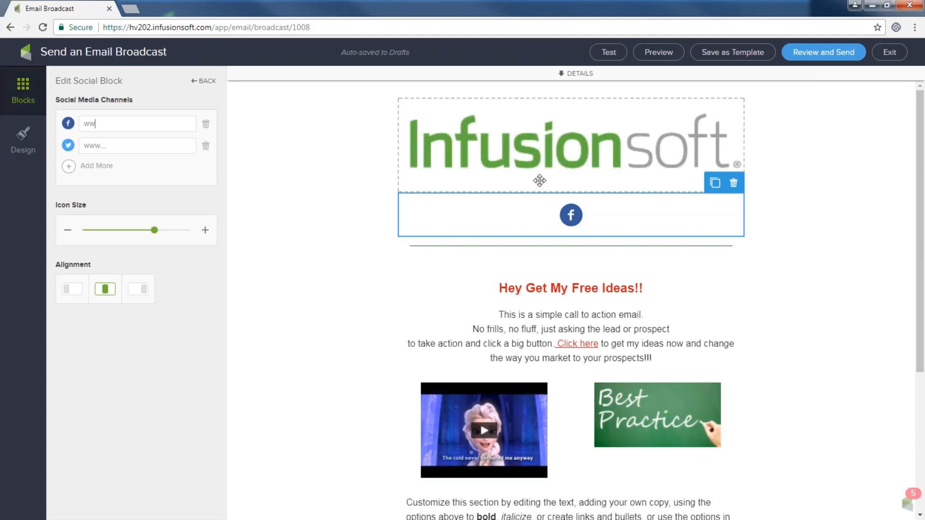
- Enter the Twitter link, then add an Instagram channel and its URL
left_click(85, 145)
type("www")
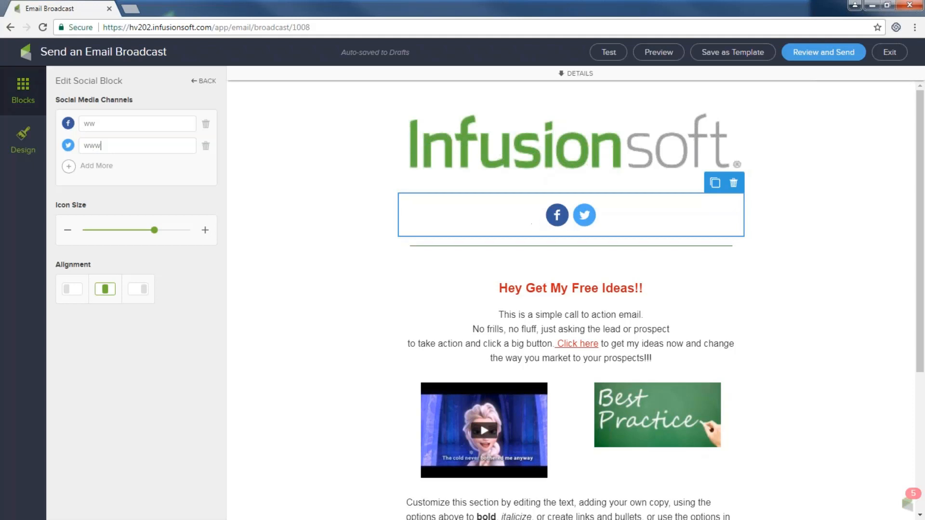
left_click(68, 170)
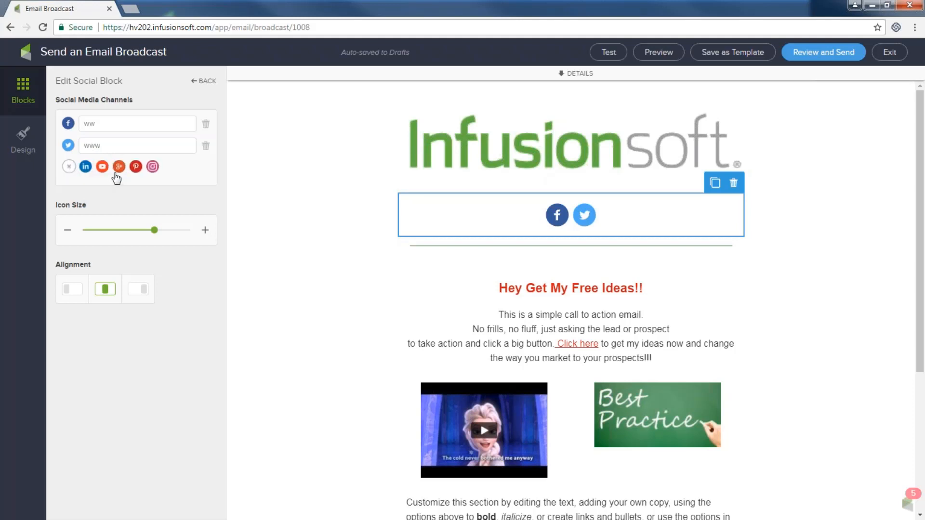
left_click(152, 167)
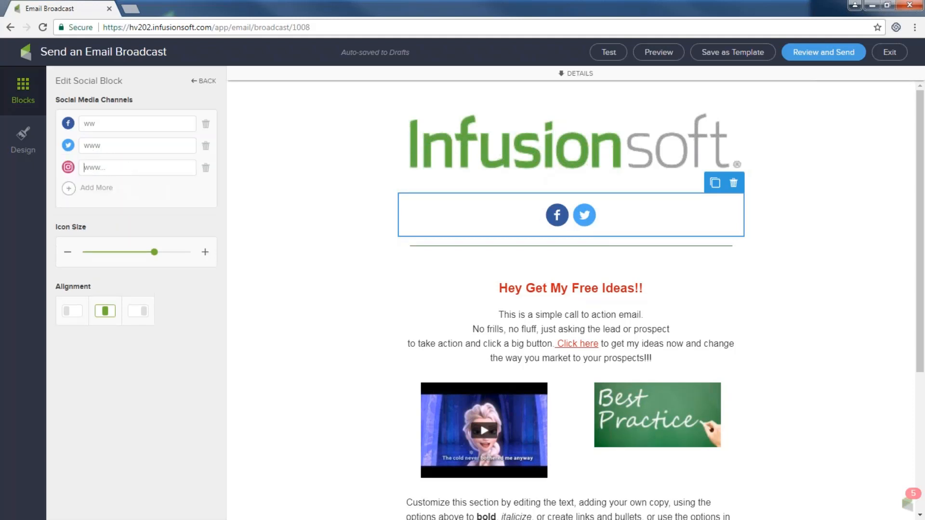
type("ww")
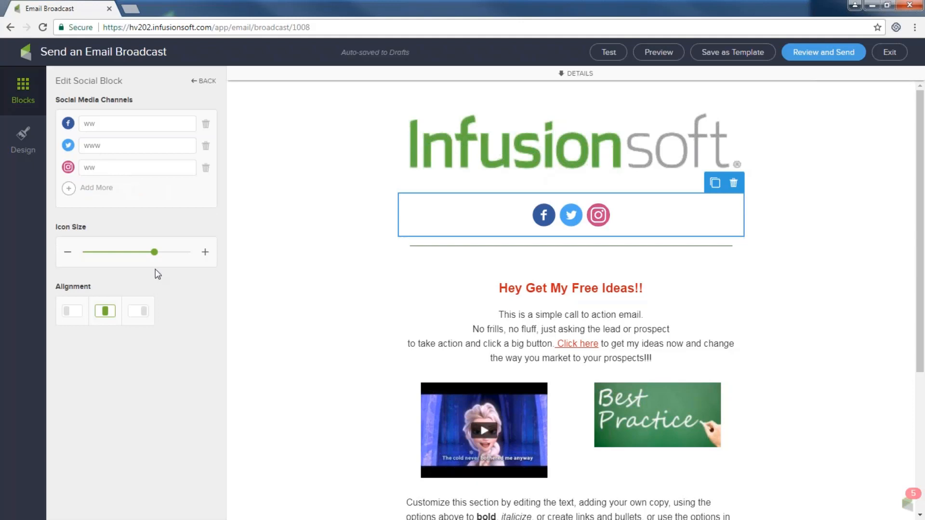
- Shrink the new social icons slightly and delete the old Facebook/Twitter social block in the footer
mouse_move(155, 252)
left_mouse_down()
mouse_move(127, 254)
mouse_move(145, 252)
left_mouse_up()
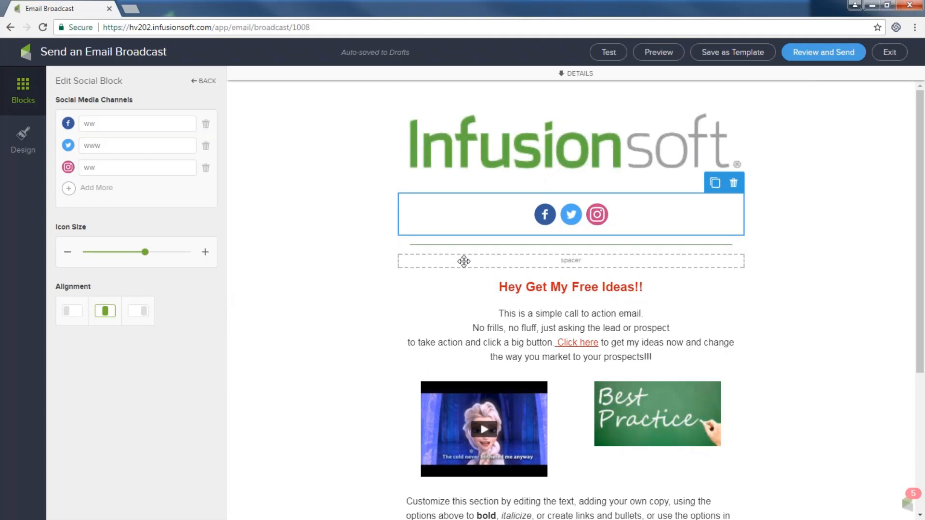
scroll(502, 269, "down", 4)
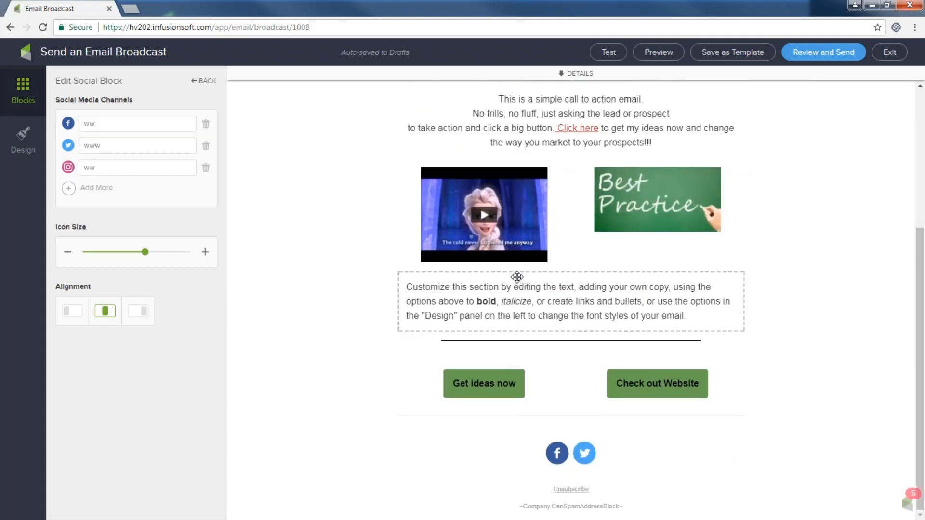
scroll(517, 277, "up", 4)
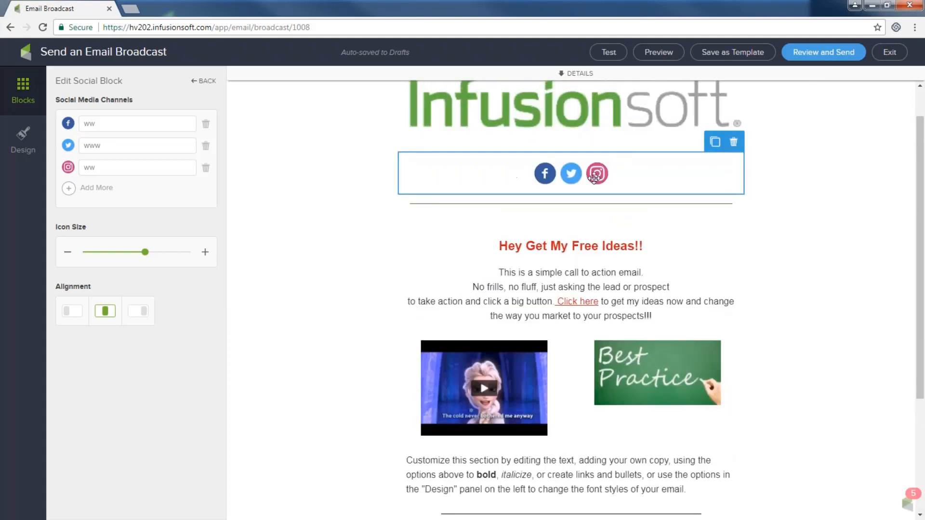
scroll(592, 175, "down", 4)
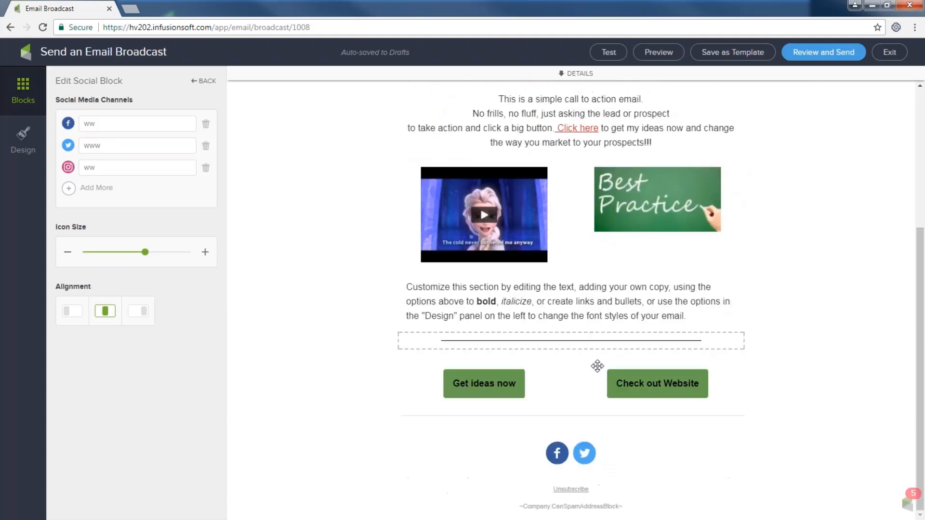
left_click(615, 446)
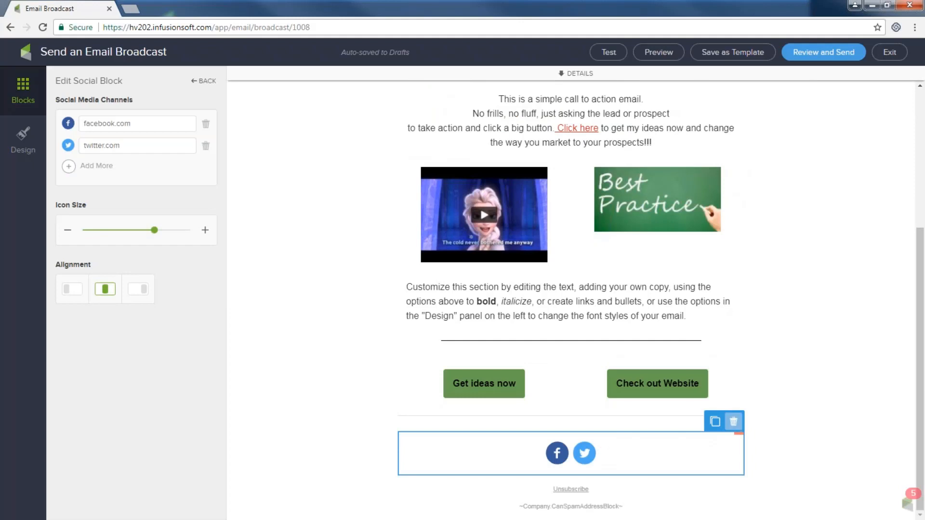
left_click(733, 422)
left_click(728, 441)
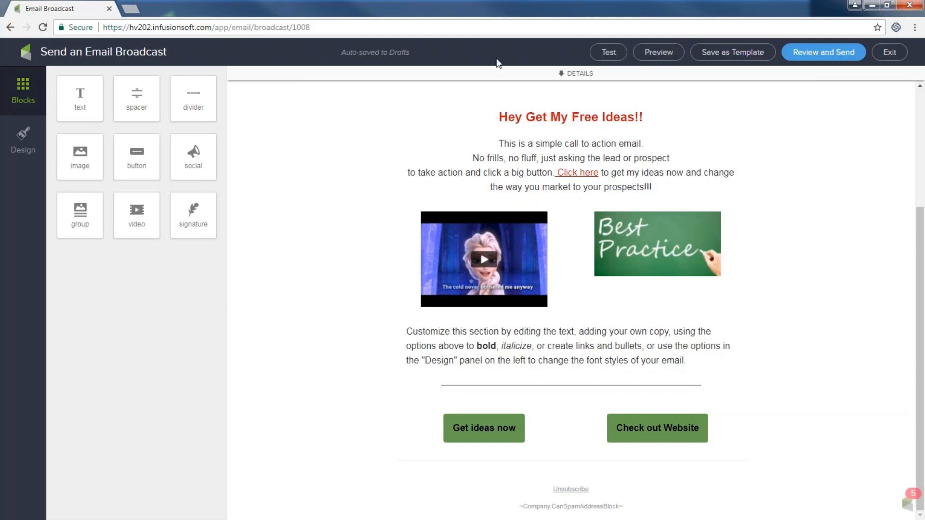
left_click(667, 52)
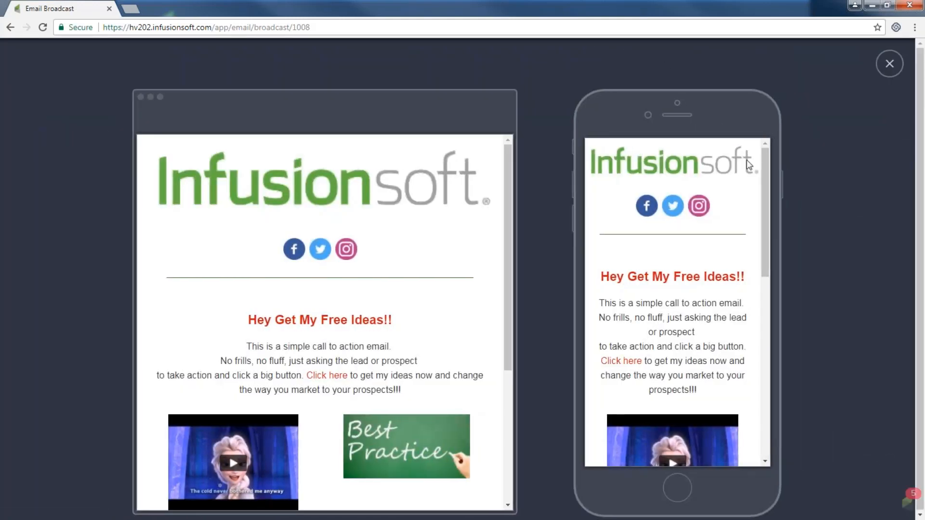
scroll(769, 194, "down", 1)
scroll(769, 194, "up", 1)
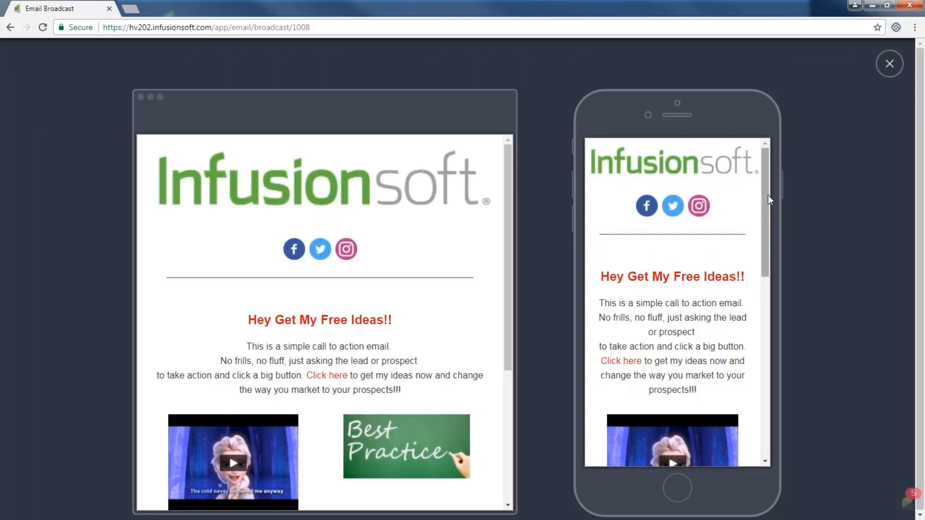
left_click_drag(768, 195, 765, 312)
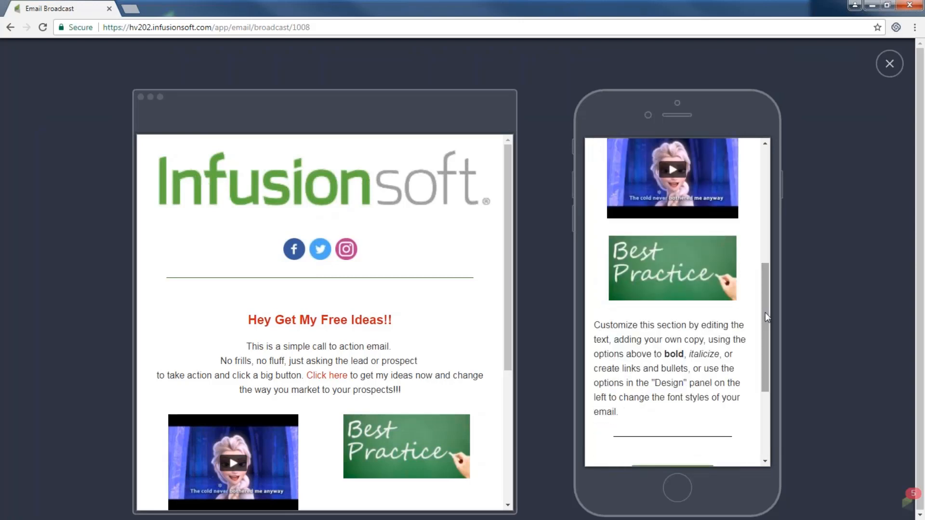
left_click_drag(506, 200, 485, 401)
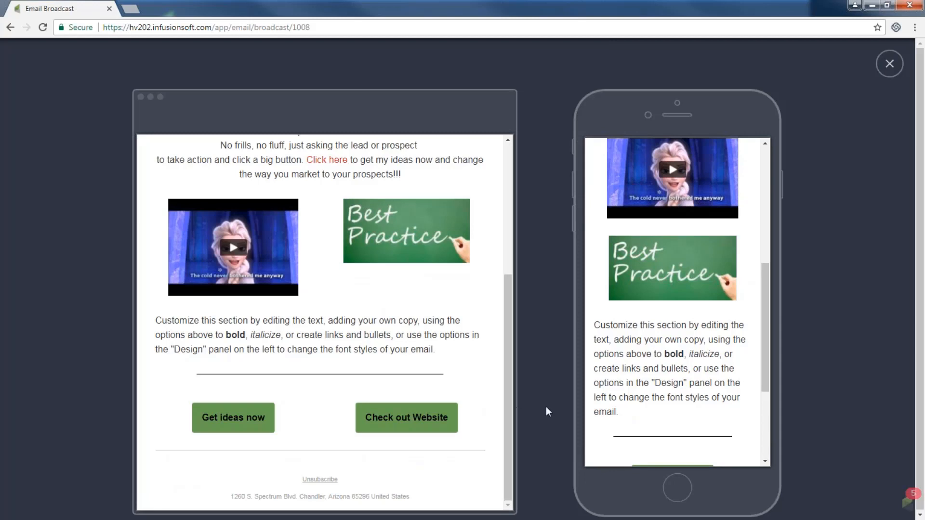
left_click_drag(771, 328, 760, 214)
scroll(769, 221, "up", 3)
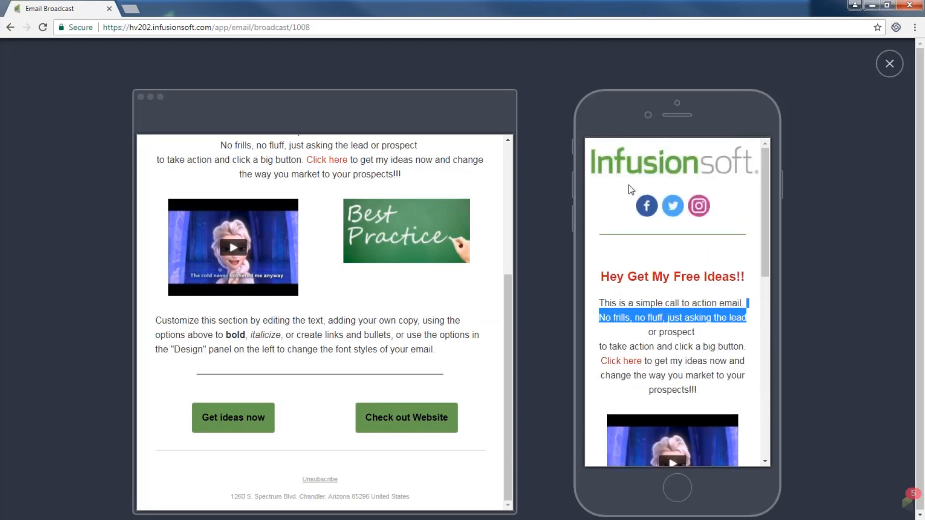
left_click(892, 68)
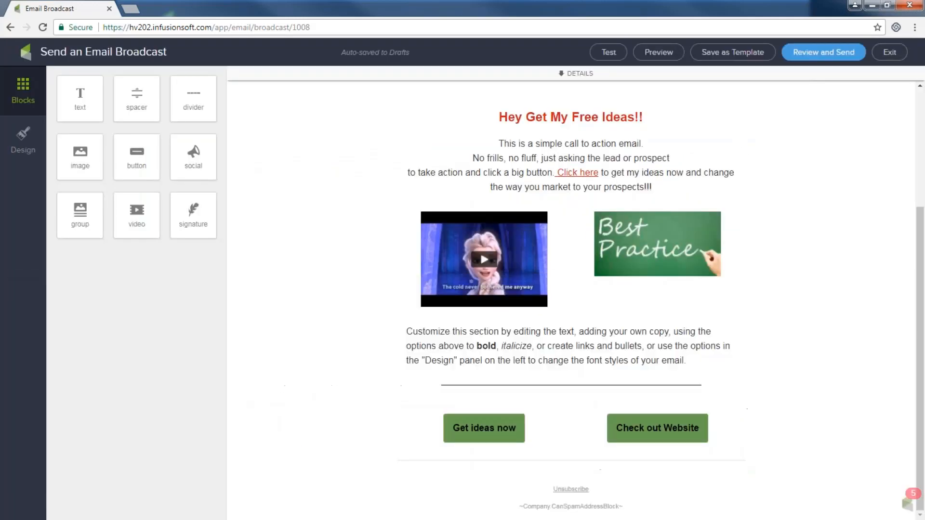
scroll(552, 210, "up", 3)
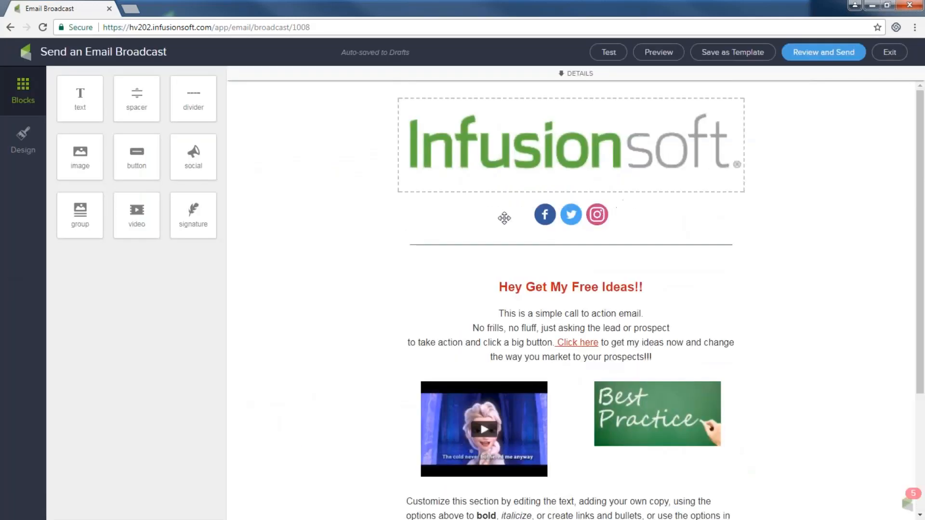
- Duplicate the Facebook, Twitter and Instagram block and move the copy below the two green buttons
left_click(660, 212)
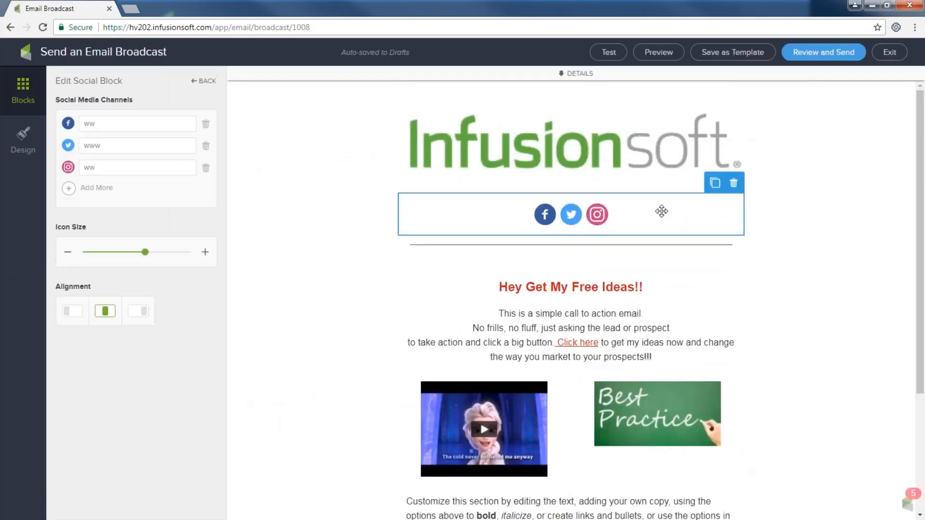
left_click(715, 182)
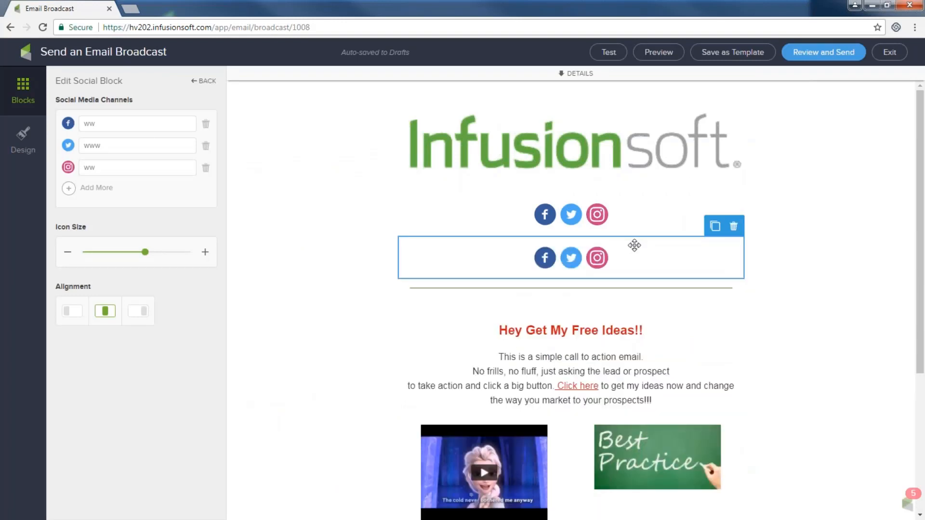
left_click_drag(634, 244, 648, 486)
left_click_drag(655, 279, 644, 450)
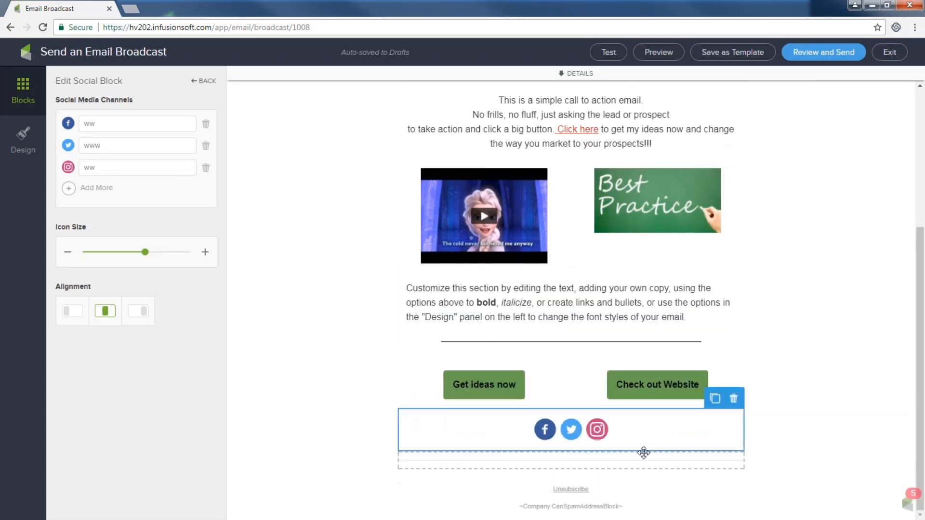
left_click(656, 53)
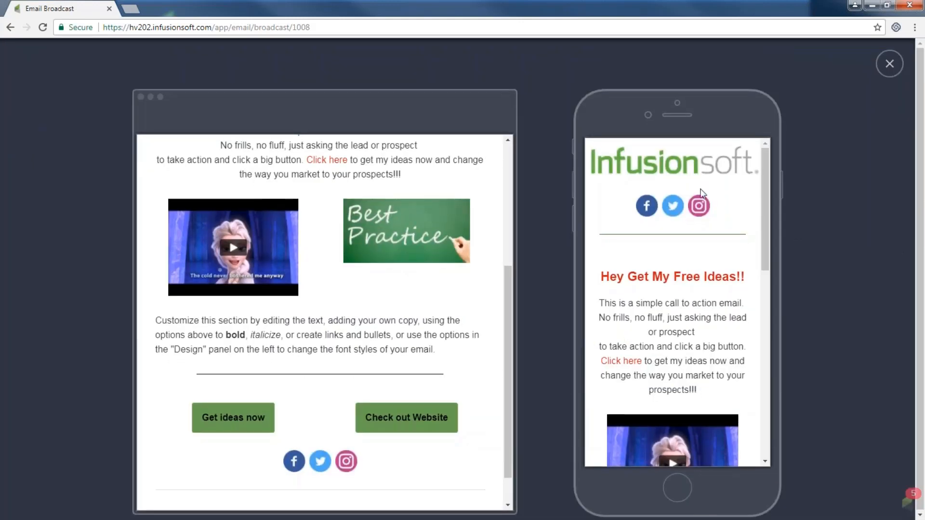
left_click_drag(764, 200, 770, 388)
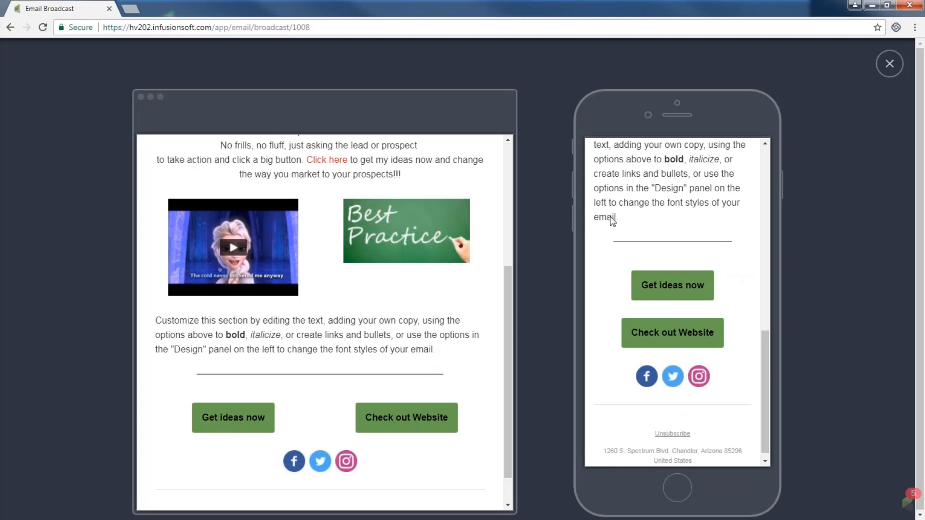
left_click(889, 63)
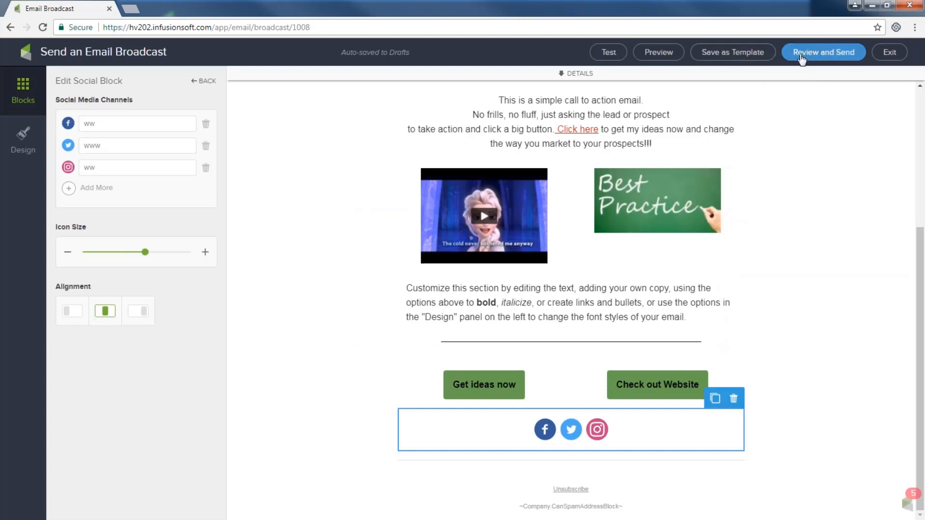
- Save the email as a template named 'Frozen Sept' and exit to the broadcast Gallery
left_click(725, 61)
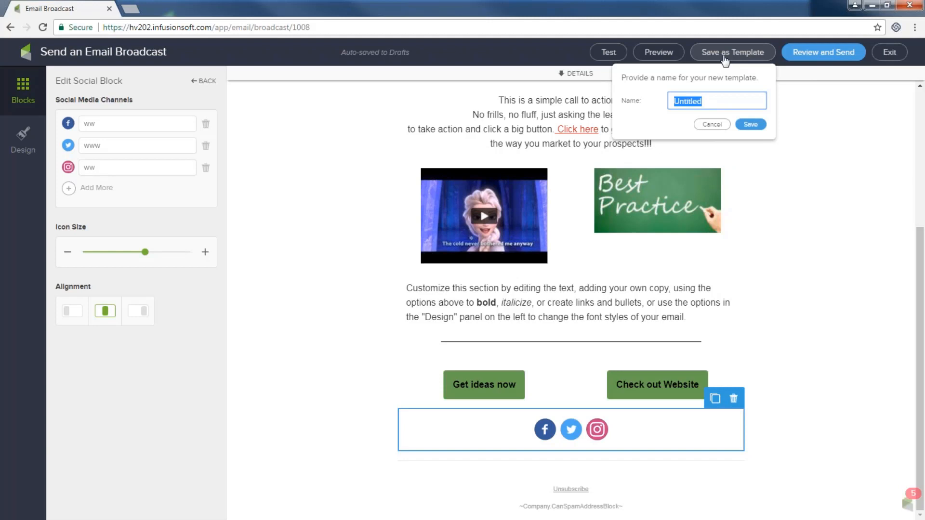
type("Fro")
type("z")
type("en")
key("BackSpace")
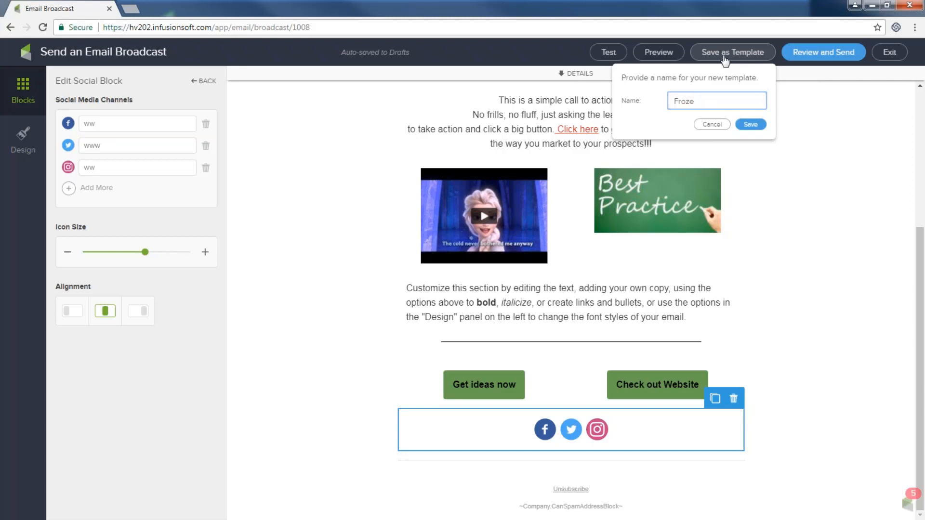
type("n Sept")
left_click(751, 124)
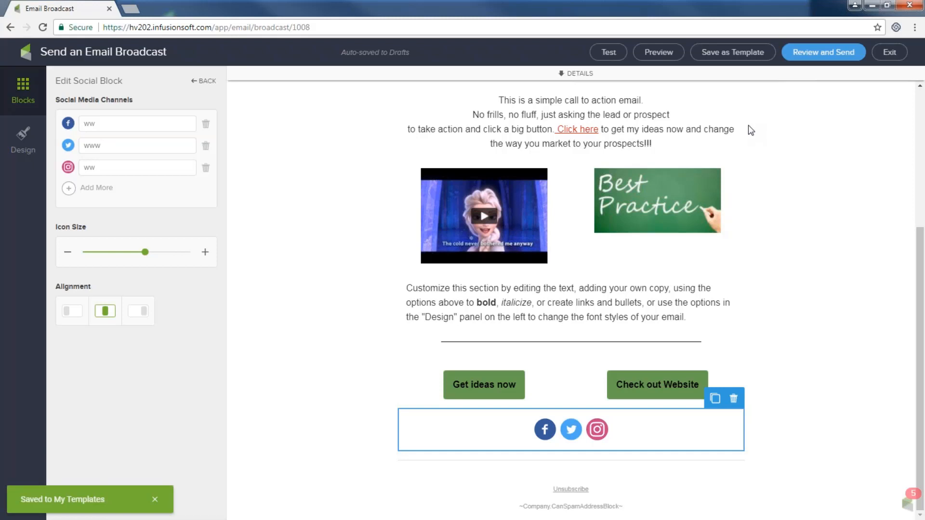
left_click(892, 54)
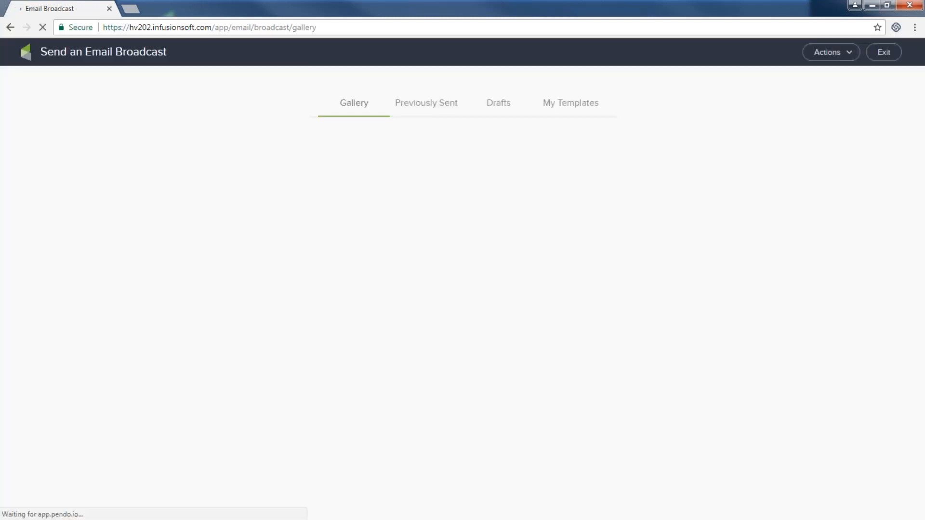
- Start a new broadcast from the elf template in the My Templates list
left_click(554, 109)
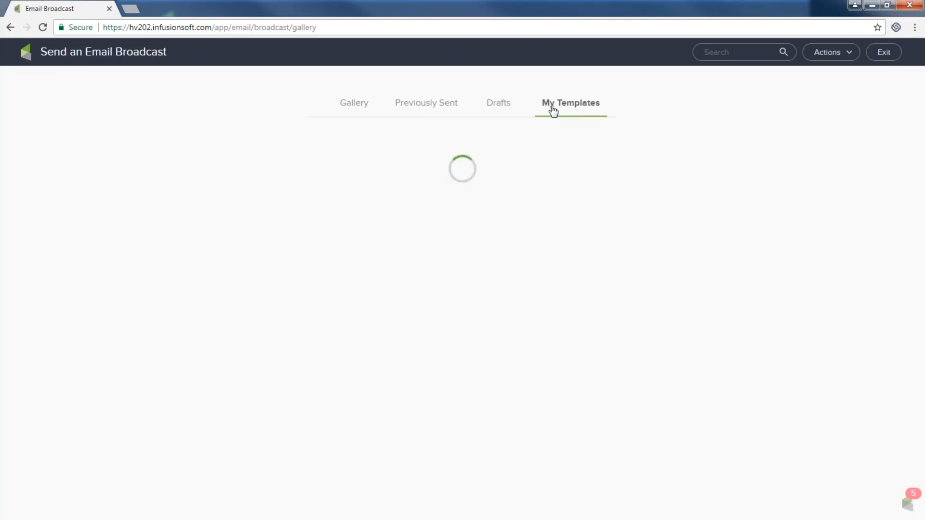
mouse_move(419, 227)
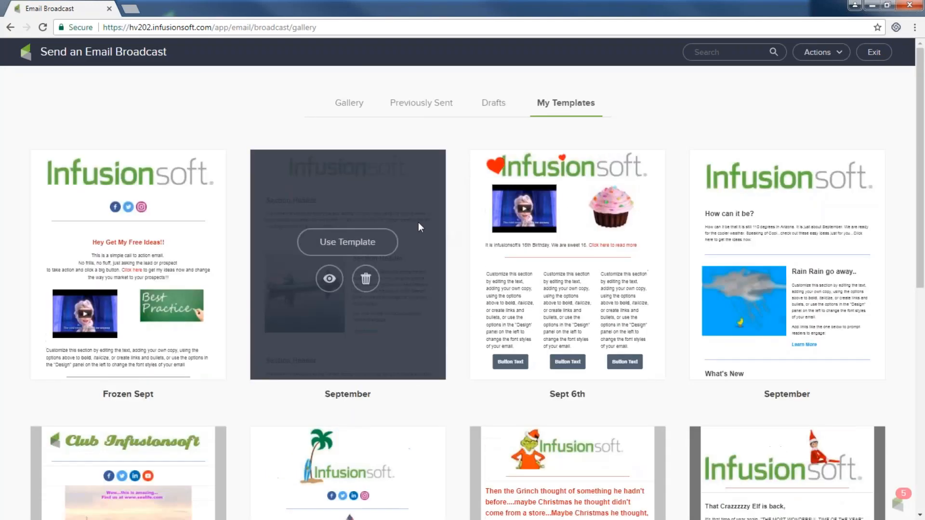
mouse_move(82, 298)
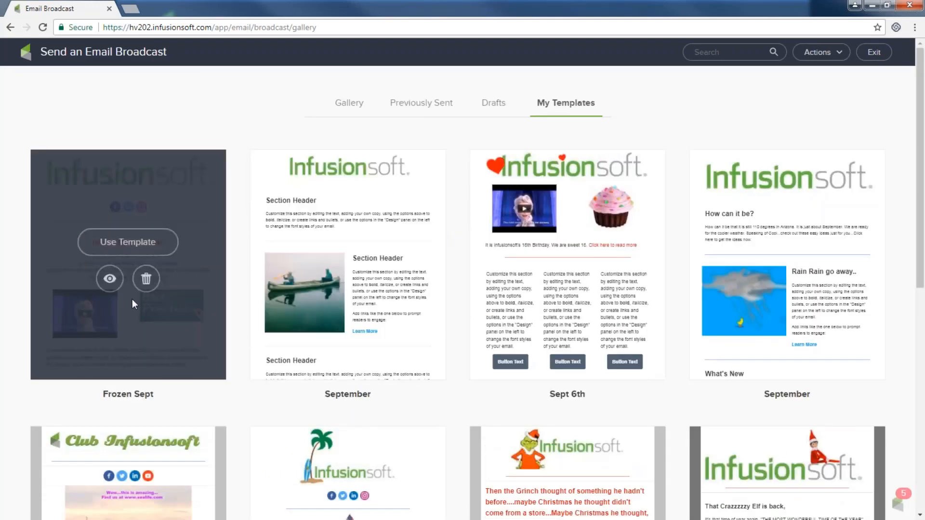
mouse_move(527, 265)
scroll(534, 268, "down", 3)
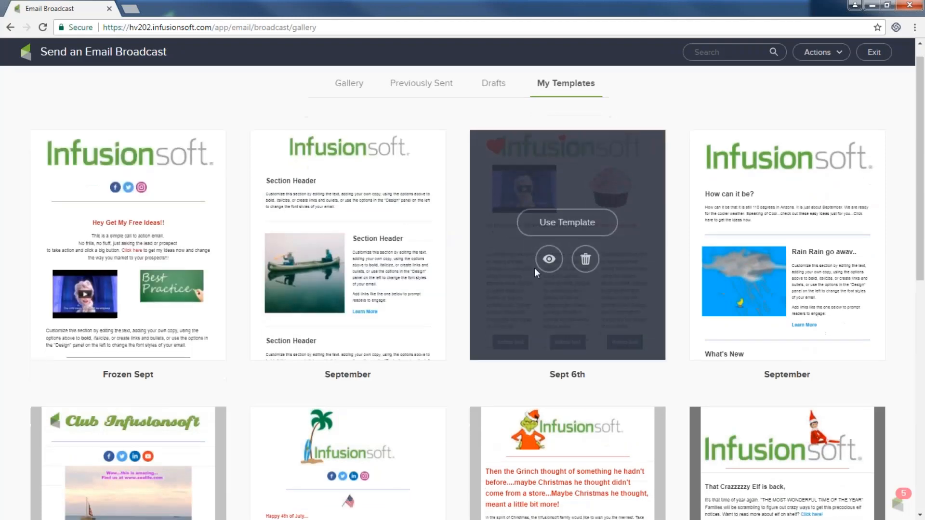
mouse_move(865, 282)
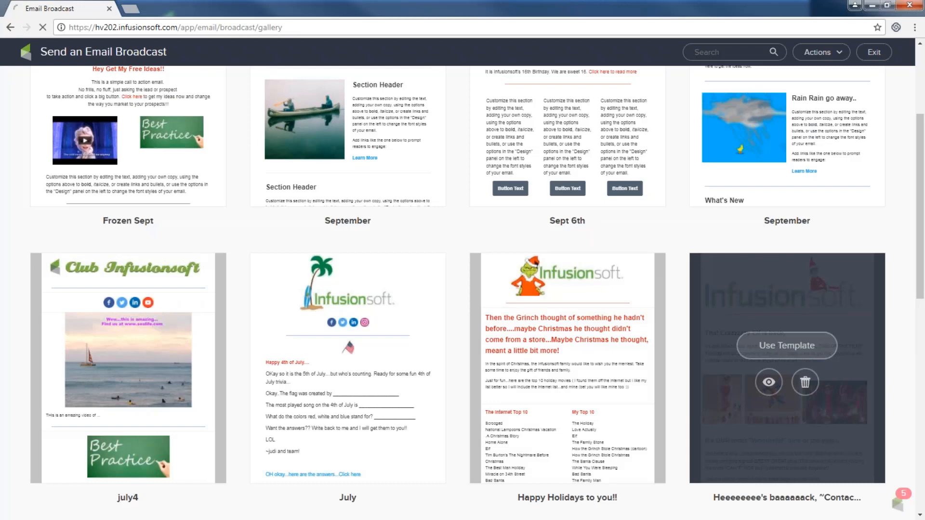
left_click(782, 345)
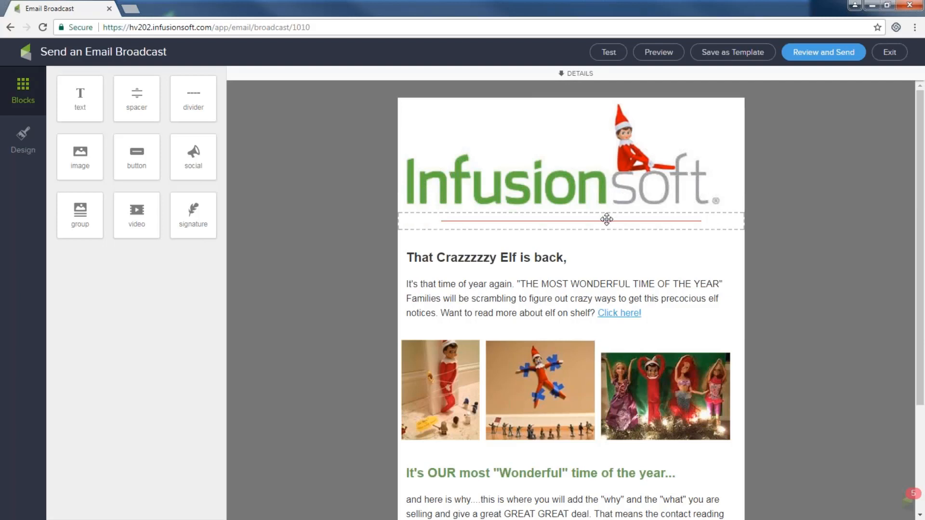
- Select the 'Click here!' link text in the elf email, then exit to the broadcast Gallery
scroll(607, 219, "down", 2)
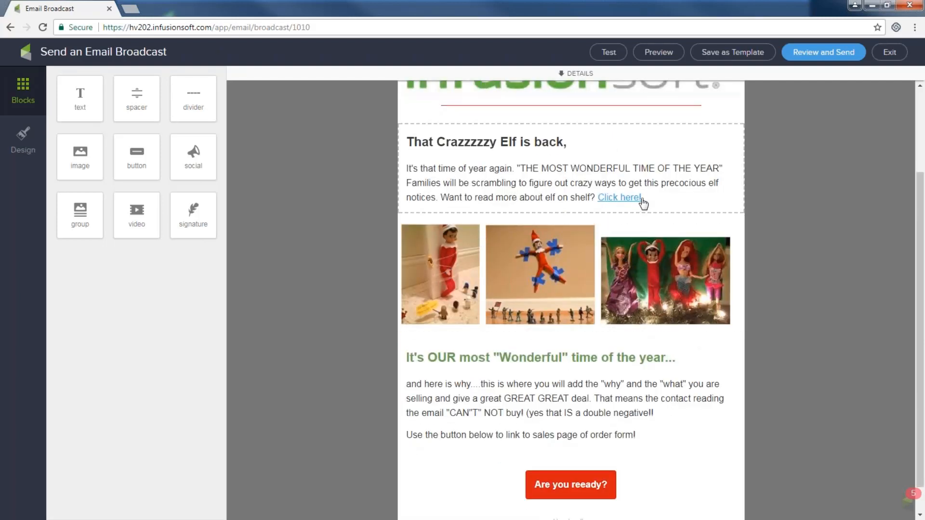
left_click_drag(643, 202, 587, 204)
scroll(482, 289, "down", 1)
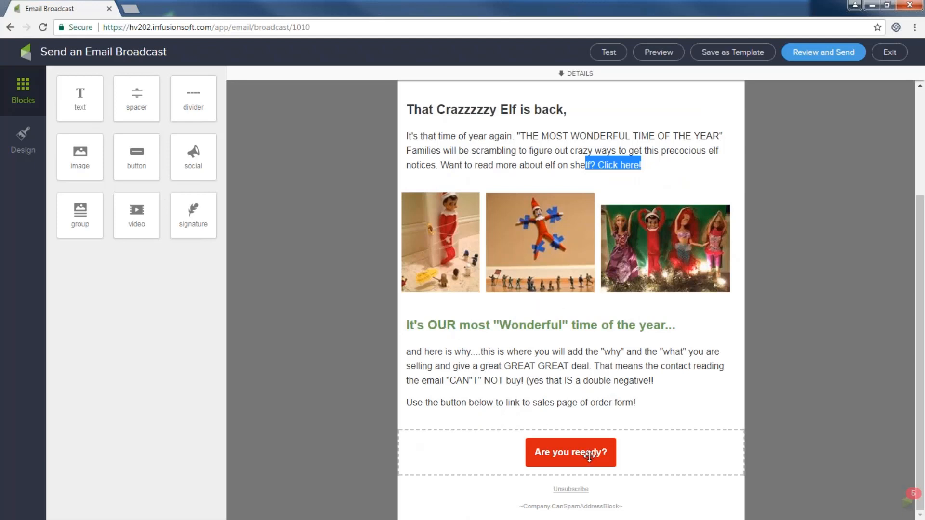
scroll(588, 454, "up", 3)
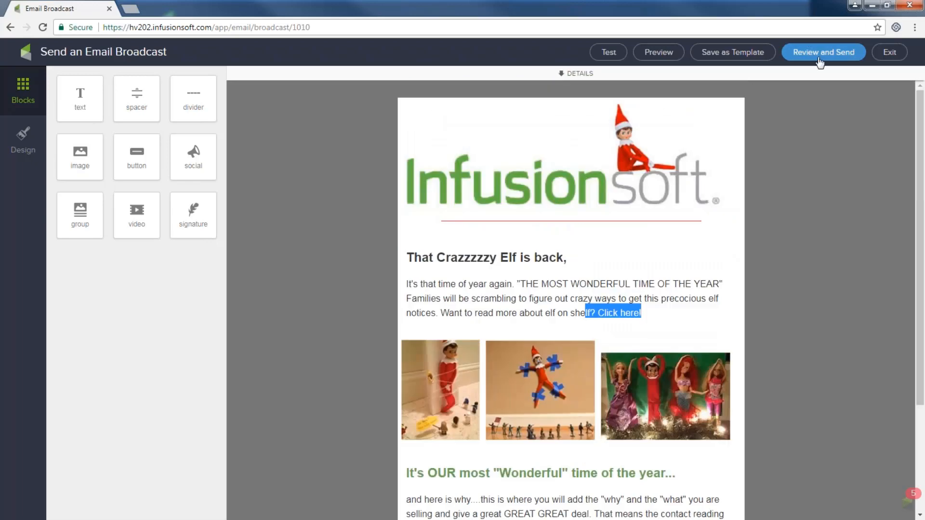
left_click(890, 53)
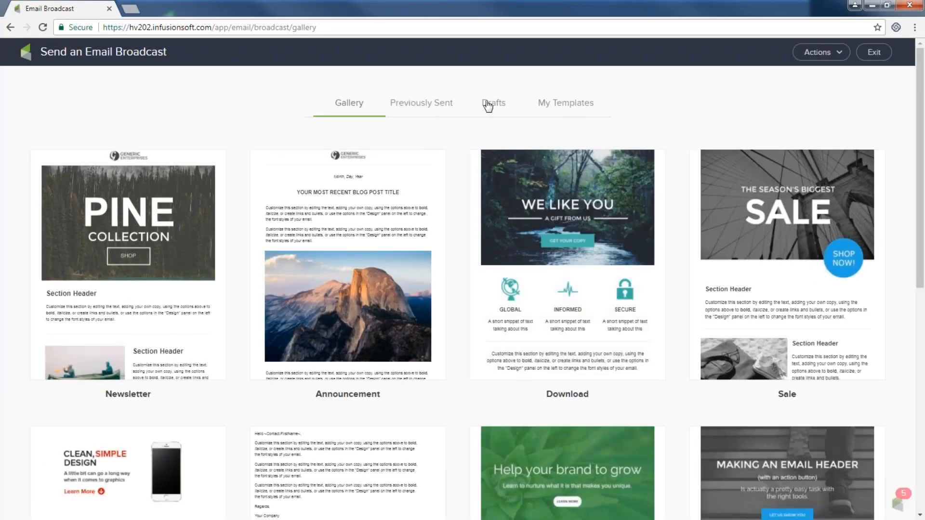
- Reopen the 'Hello and Happy ~Date.DayOfWeek~' cupcake birthday draft from the Drafts tab
left_click(488, 106)
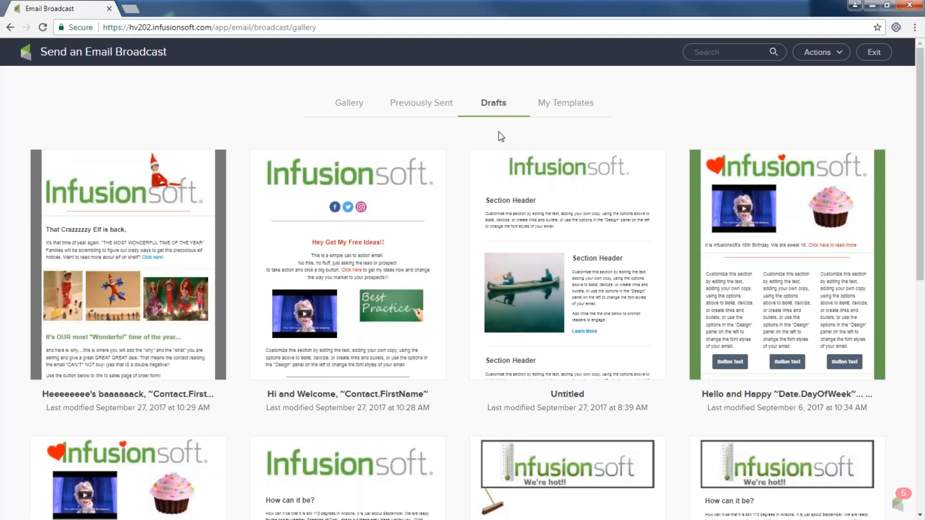
mouse_move(767, 184)
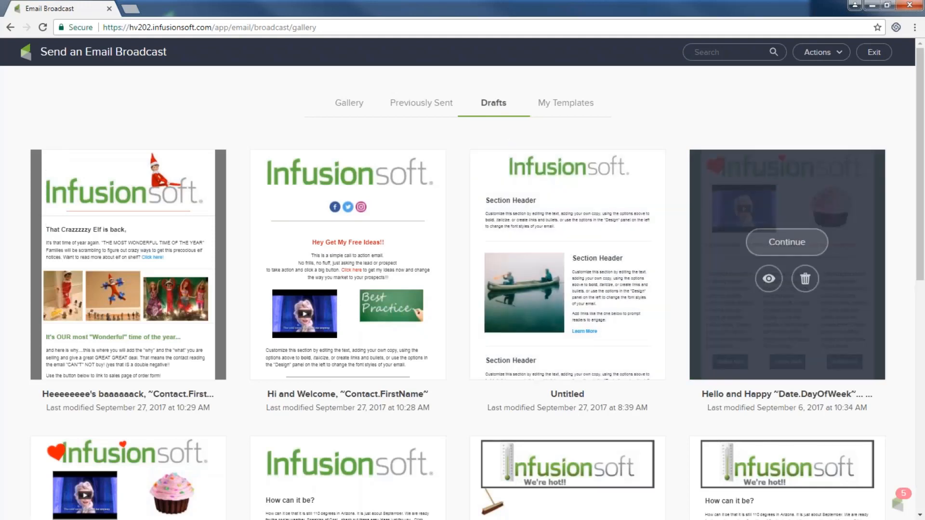
left_click(800, 245)
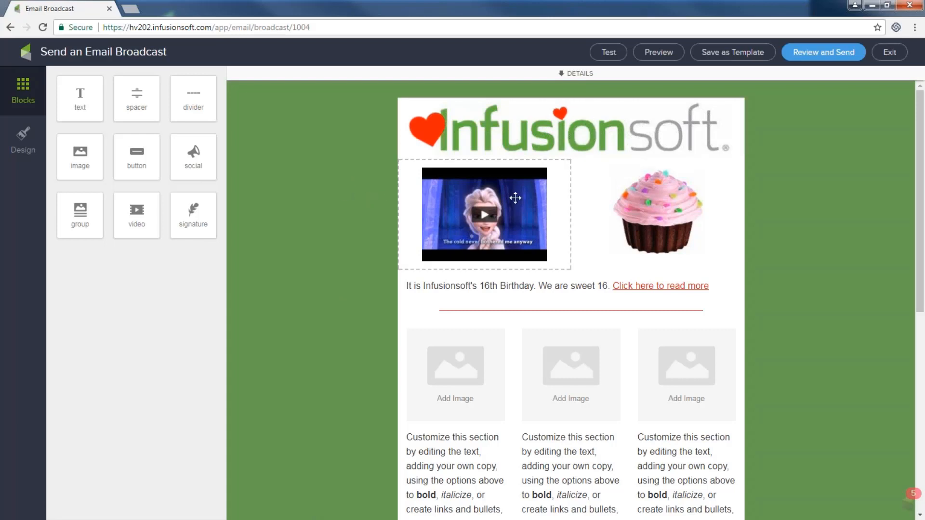
scroll(645, 213, "down", 2)
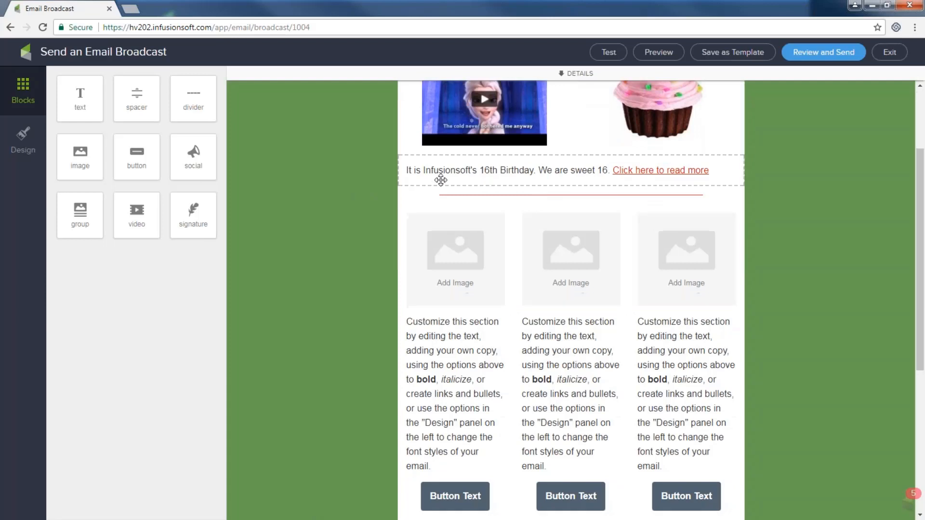
left_click_drag(608, 170, 720, 172)
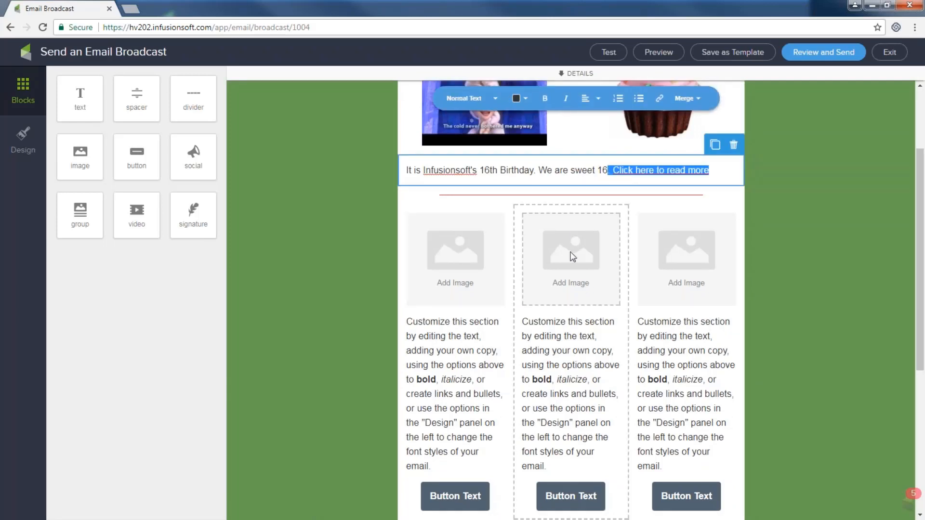
scroll(677, 264, "down", 4)
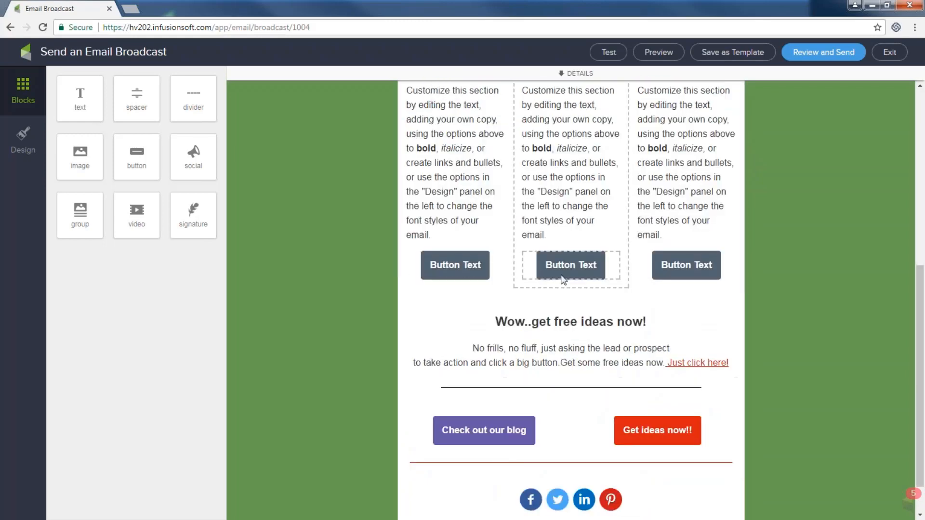
scroll(520, 287, "up", 4)
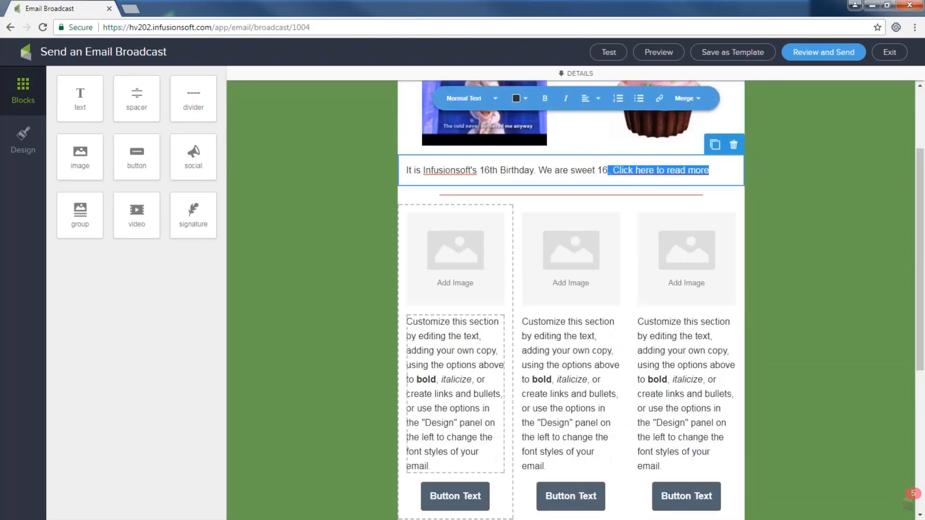
scroll(465, 279, "down", 2)
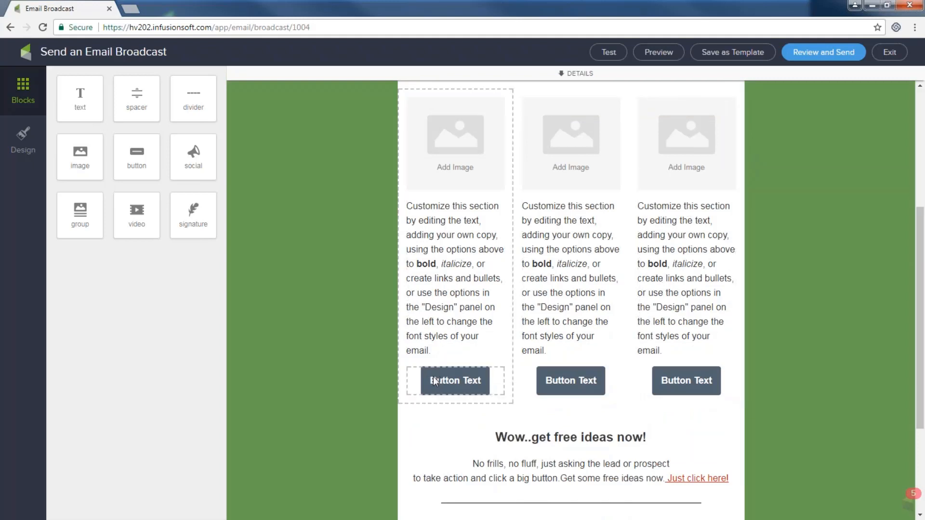
scroll(694, 386, "down", 2)
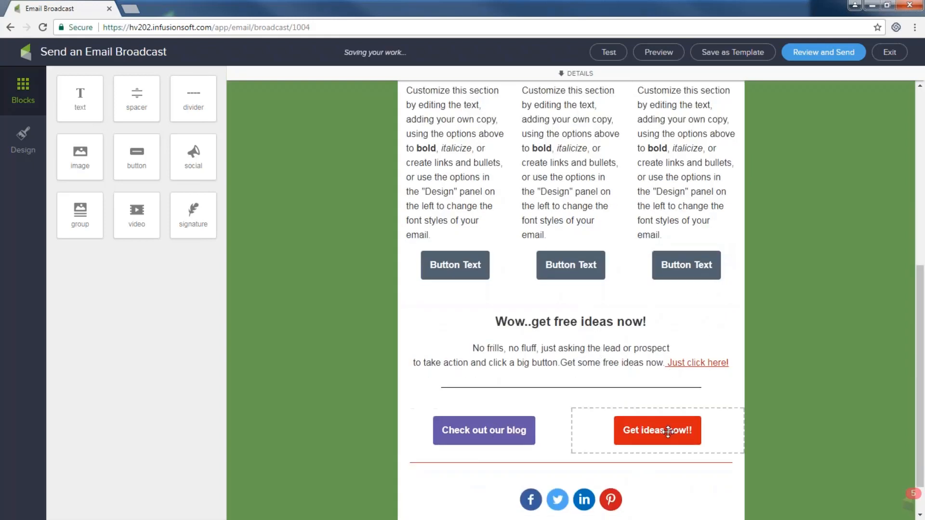
scroll(665, 432, "down", 1)
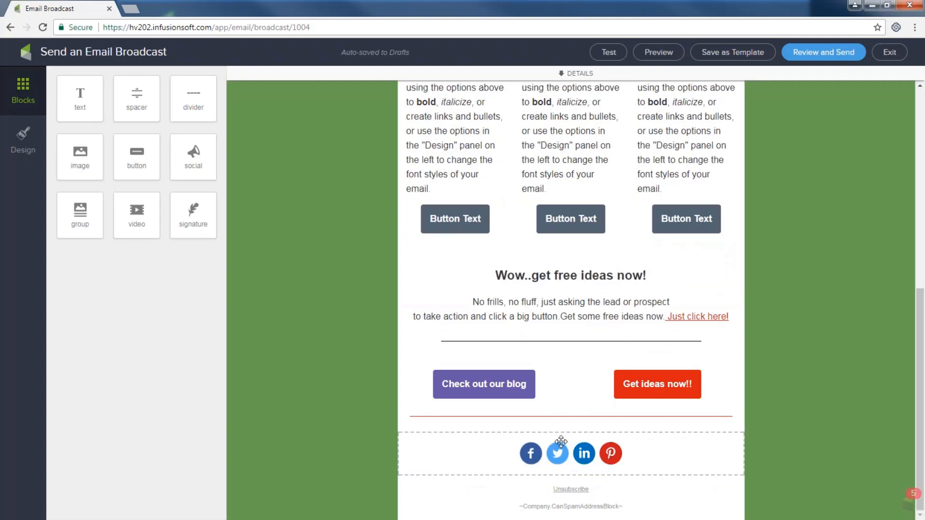
scroll(546, 419, "up", 2)
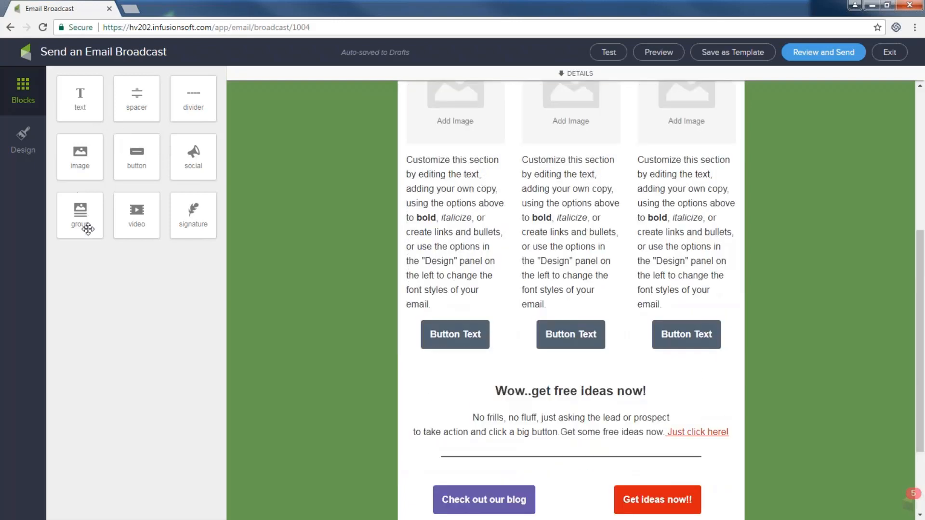
scroll(409, 184, "up", 2)
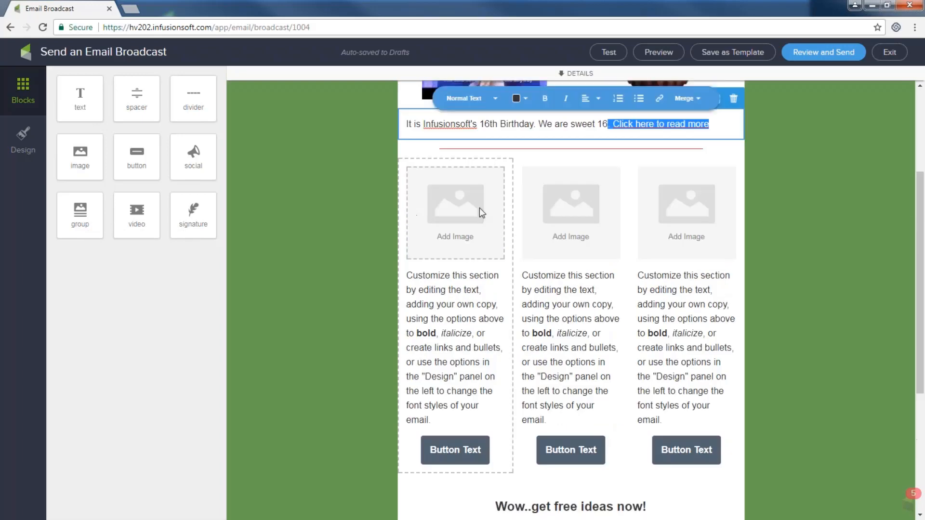
scroll(479, 220, "down", 2)
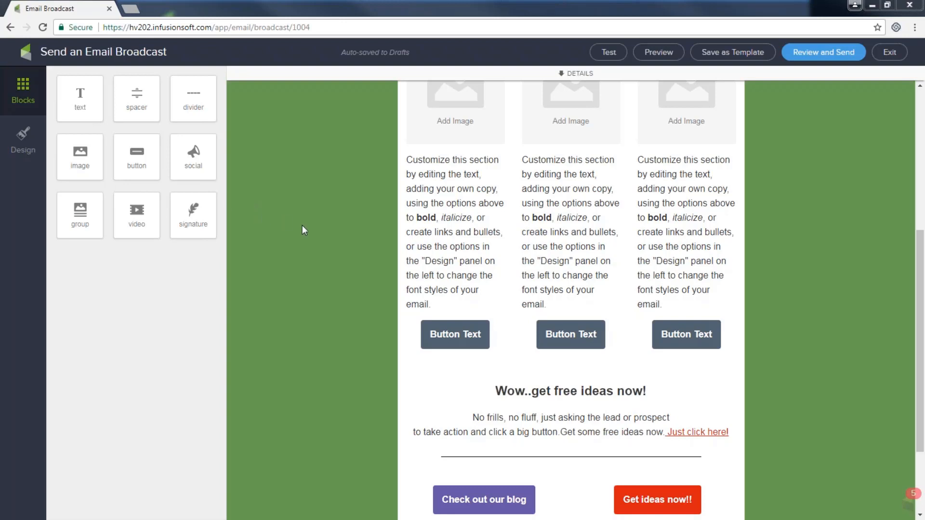
scroll(848, 263, "up", 6)
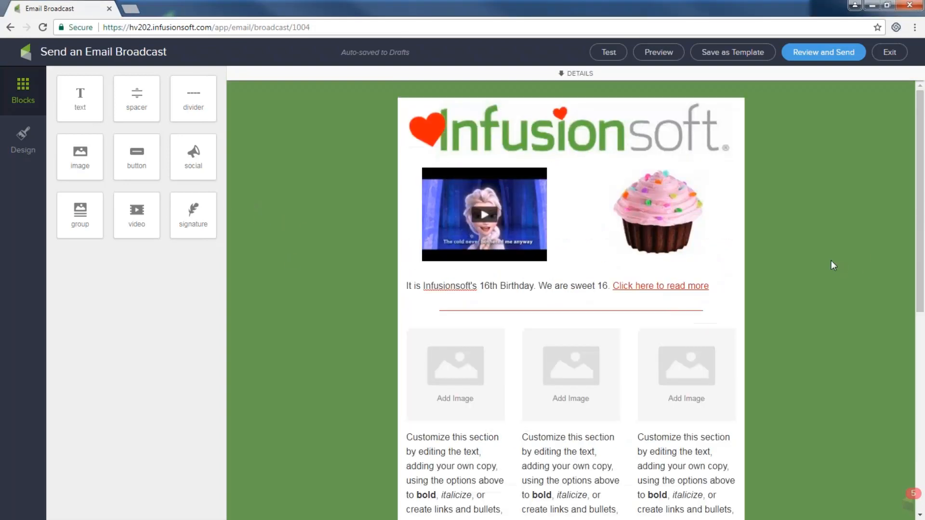
- Copy the existing video's YouTube URL and delete its block beside the cupcake
left_click(504, 218)
left_click(560, 150)
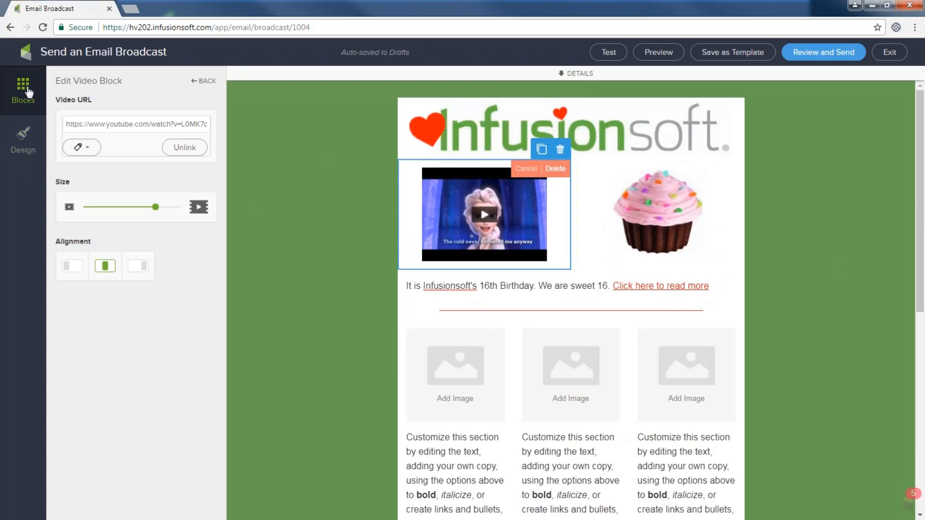
left_click_drag(66, 124, 276, 114)
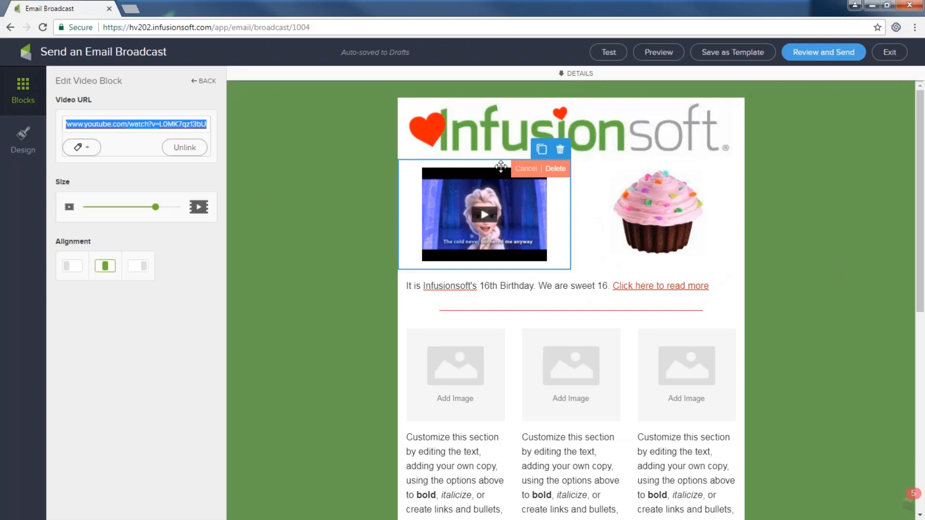
left_click(555, 169)
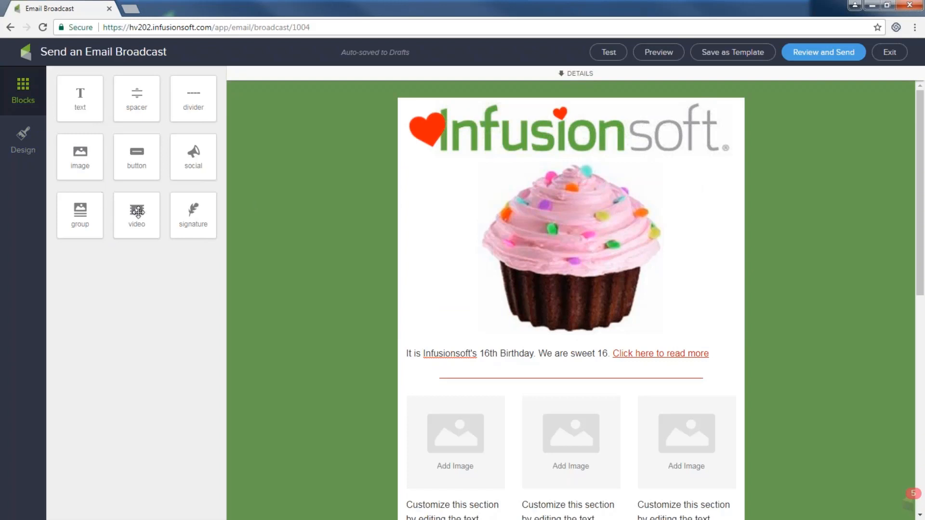
- Add a new video block beside the cupcake, paste the YouTube URL and enlarge it
left_click_drag(137, 212, 492, 252)
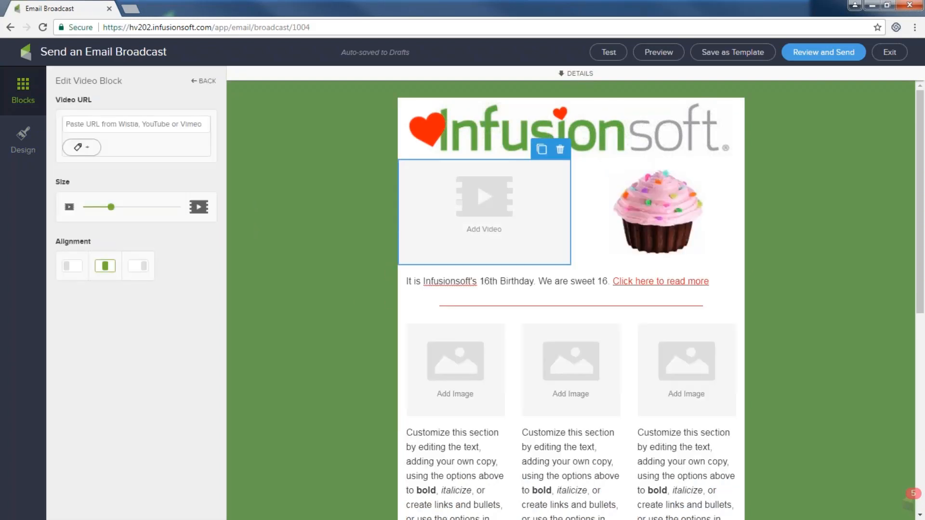
left_click_drag(111, 207, 132, 208)
left_click(96, 124)
type("www.youtube.com/watch?v=L0MK7gz13bU")
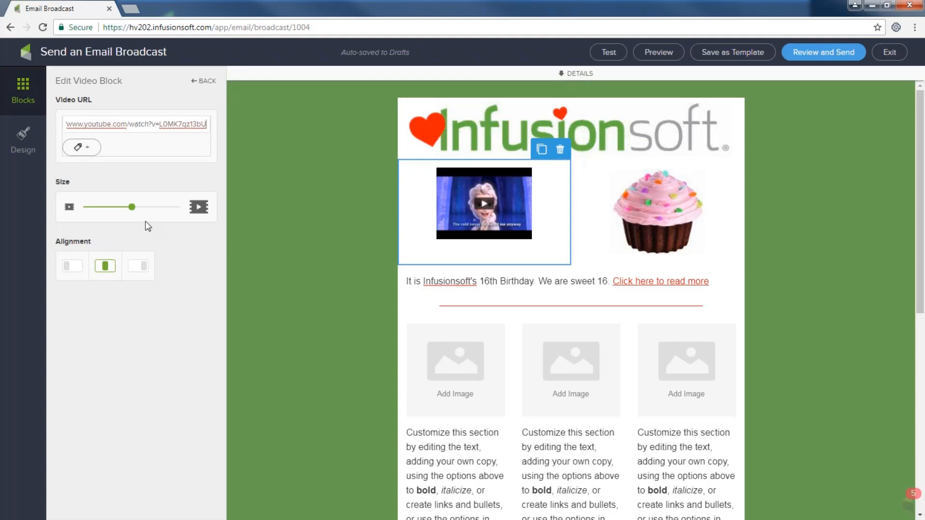
left_click_drag(135, 206, 166, 208)
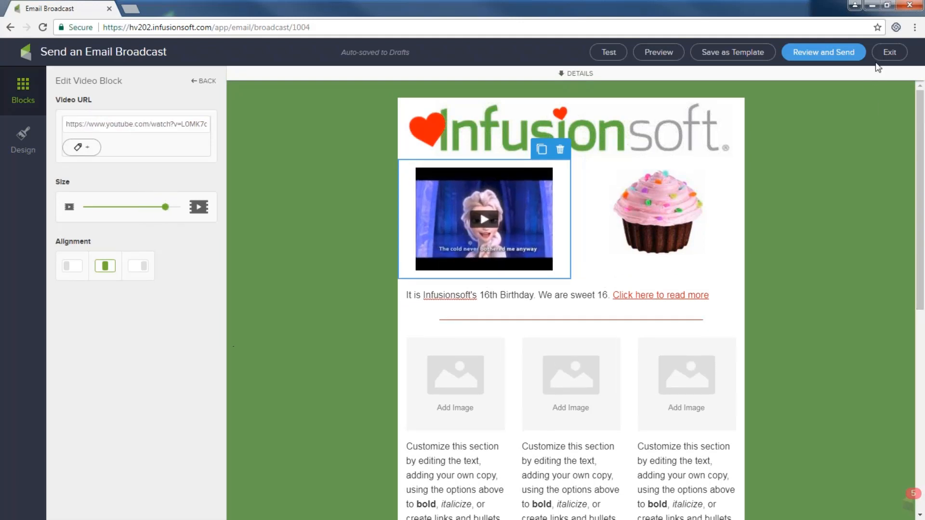
- Exit the email editor and template gallery and return to the Dashboard
left_click(890, 53)
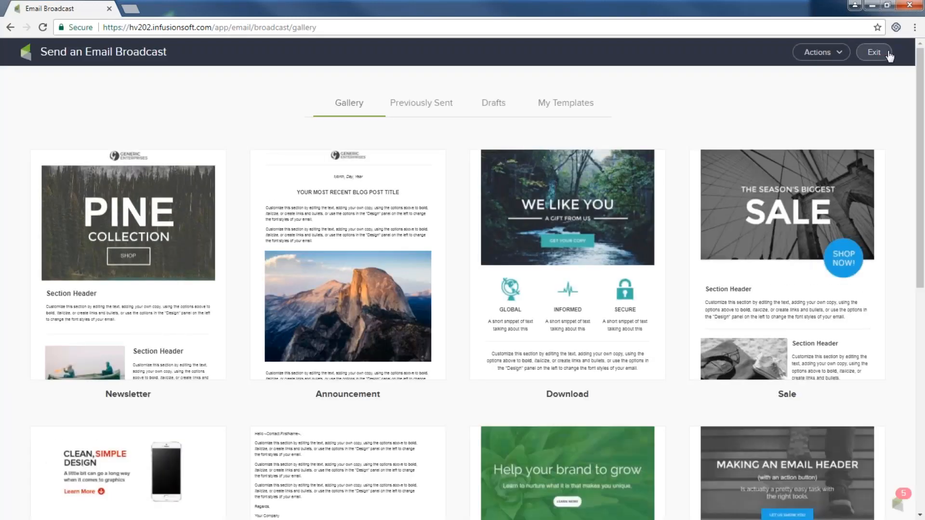
left_click(873, 55)
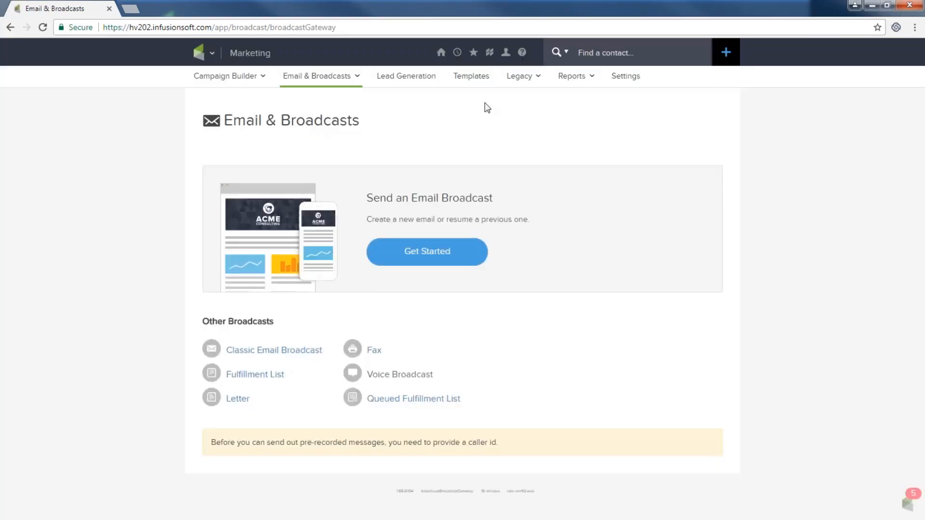
left_click(441, 54)
left_click(423, 123)
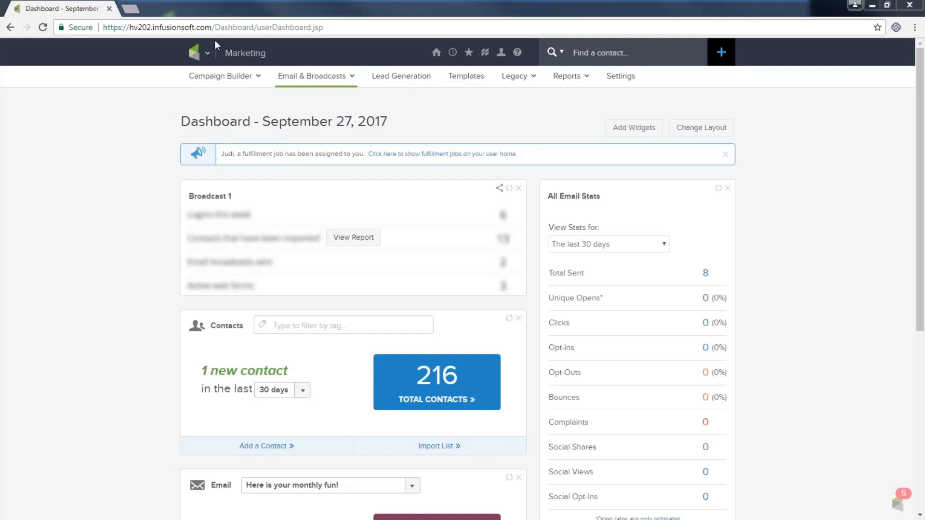
- Go back to Send an Email Broadcast and list the My Templates saved templates
mouse_move(205, 57)
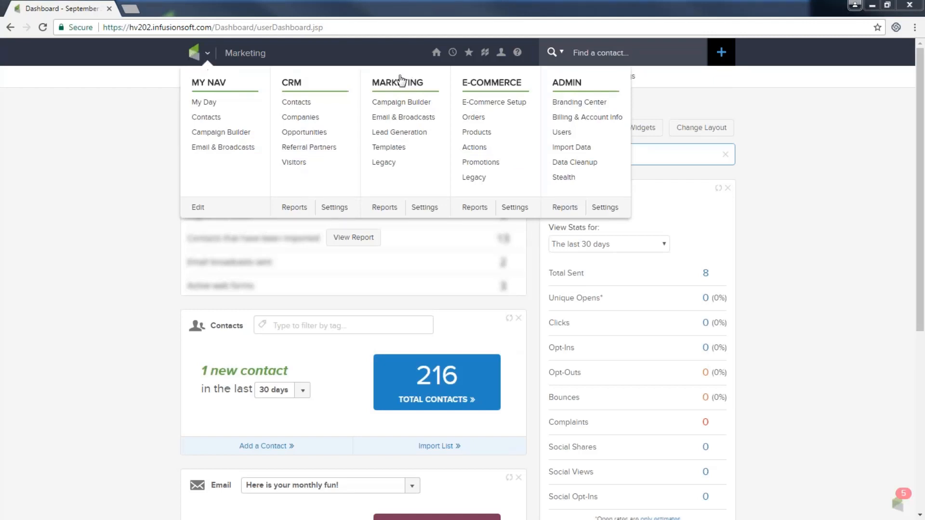
left_click(398, 118)
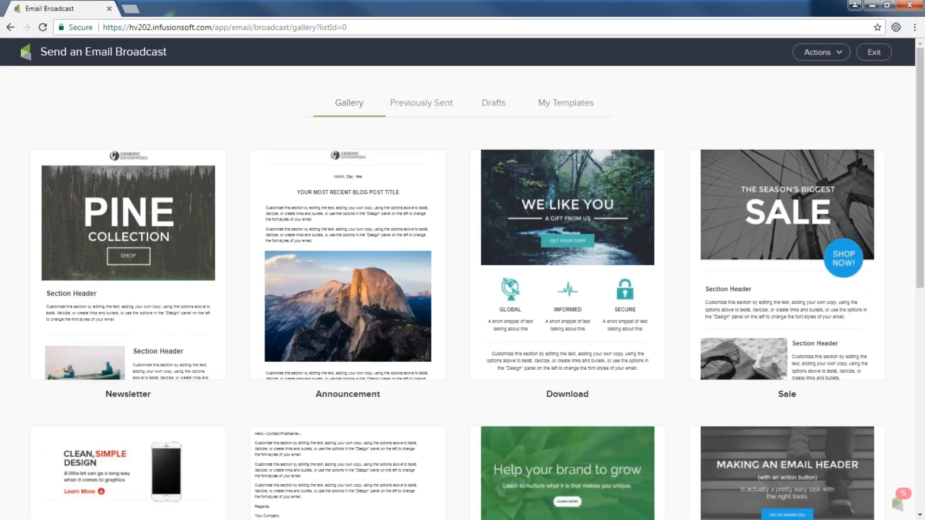
left_click(543, 103)
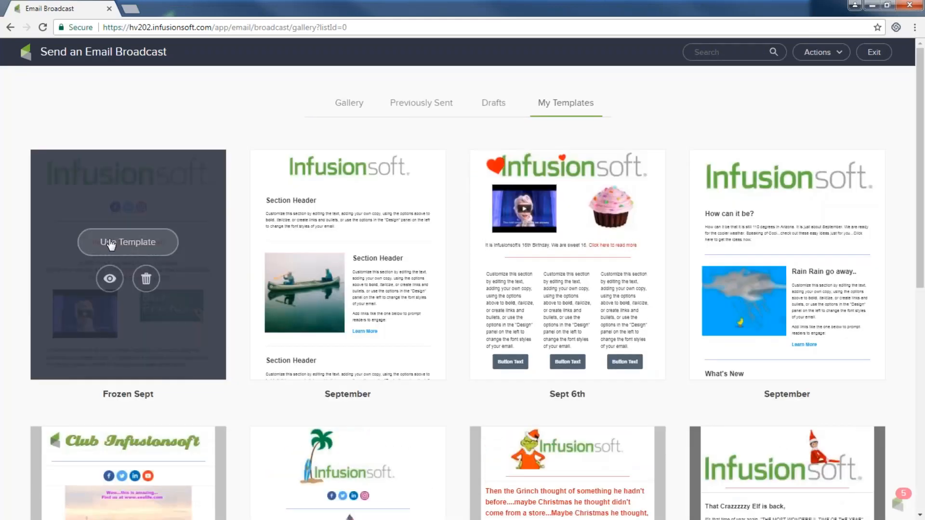
- Start a broadcast from the Frozen Sept template and open its Email Broadcast Checklist
left_click(110, 245)
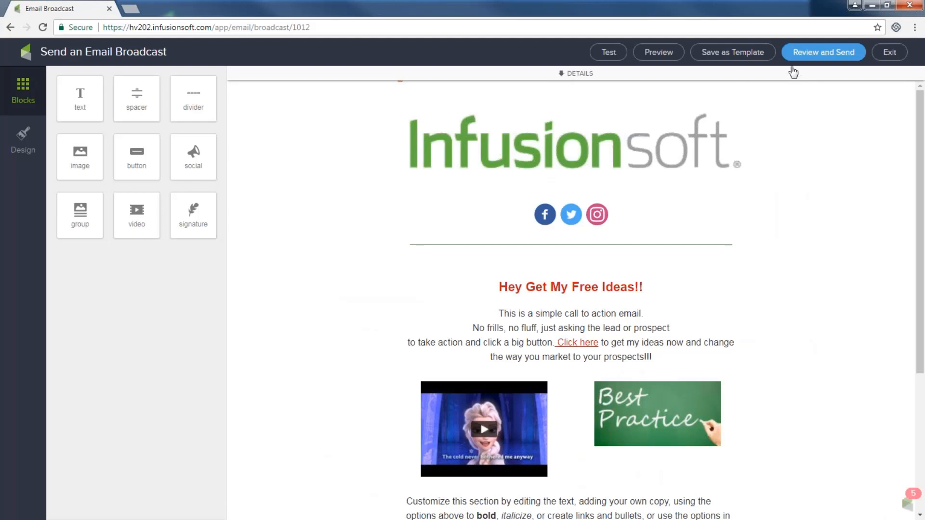
left_click(810, 54)
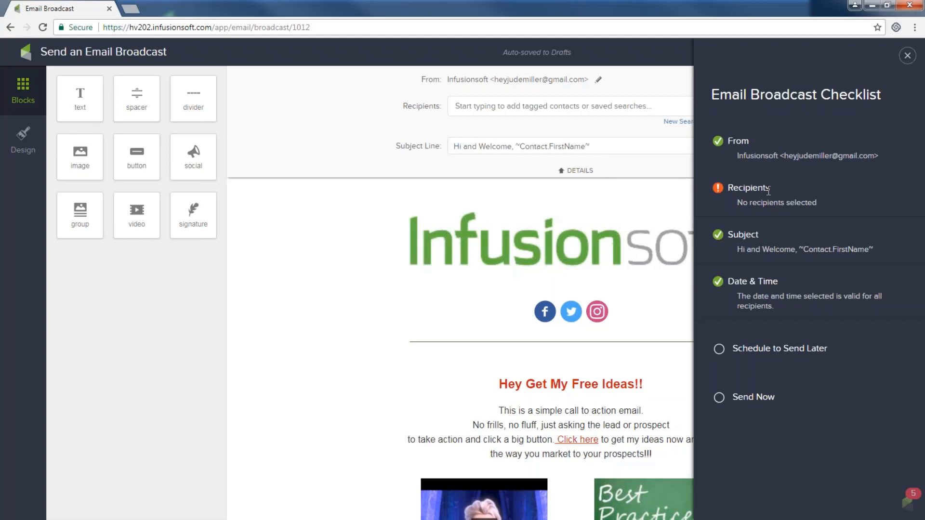
- Close the checklist and add an unfiltered New Search list of 216 contacts as recipients
left_click(907, 55)
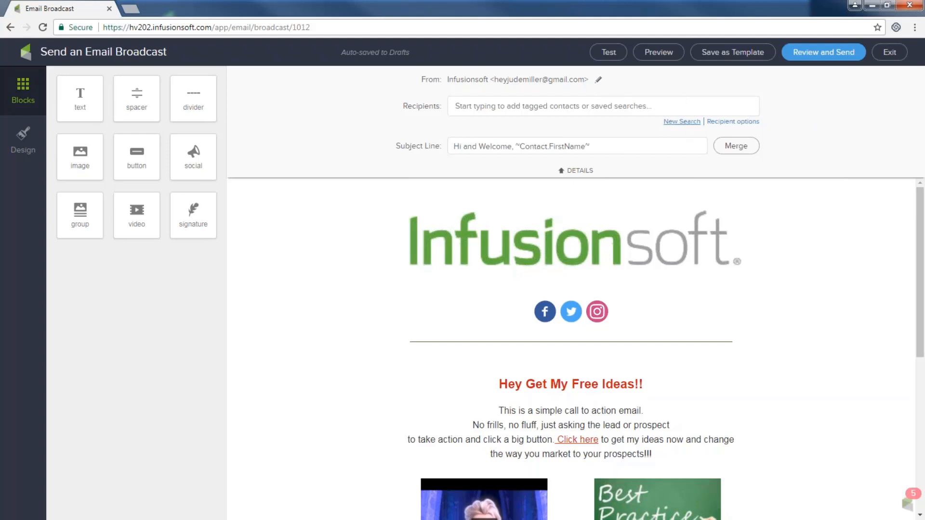
left_click(688, 124)
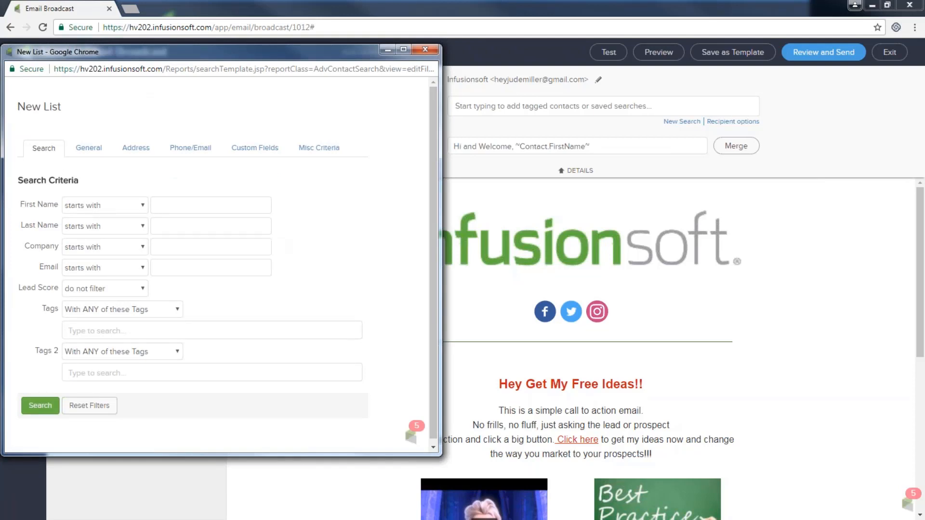
left_click(39, 406)
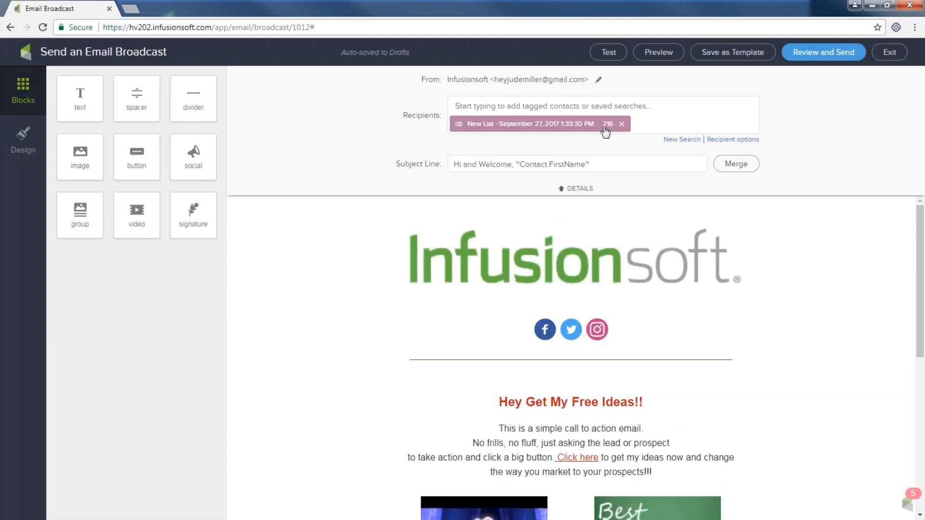
- Remove the 216-contact list from the recipients and browse the available saved searches
left_click(623, 126)
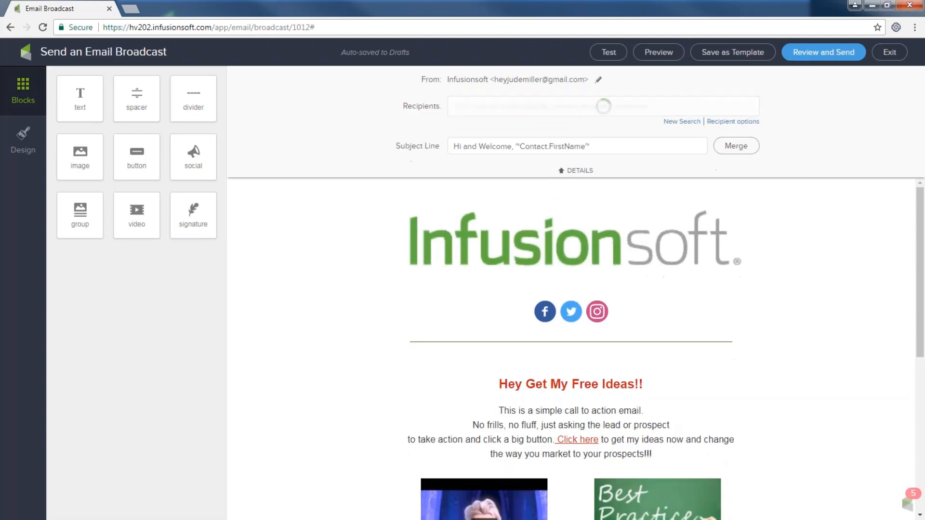
left_click(517, 108)
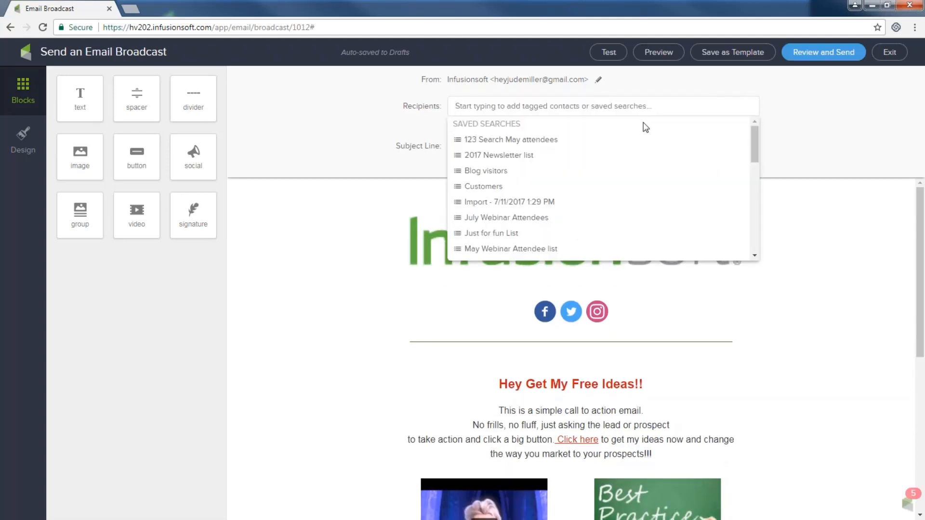
left_click(652, 105)
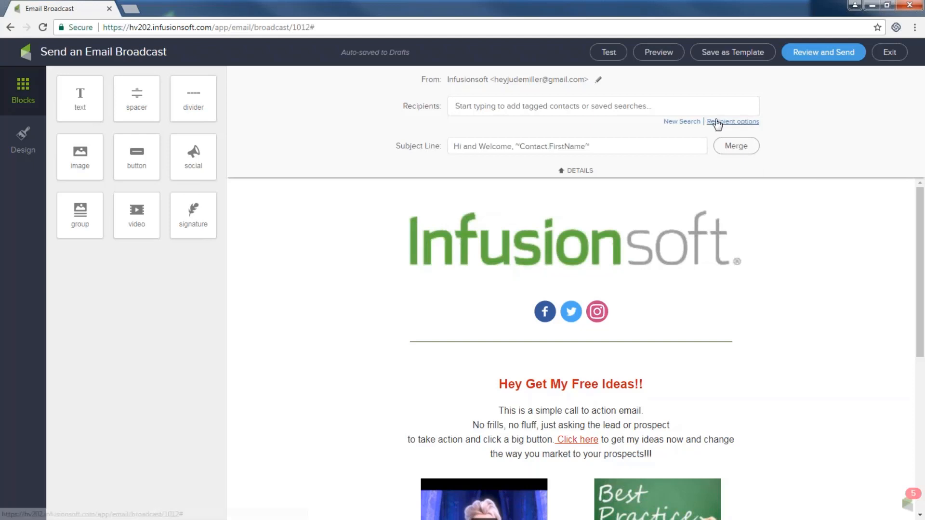
- Create a new recipient search filtered by first name 'Abe', returning 1 contact
left_click(688, 121)
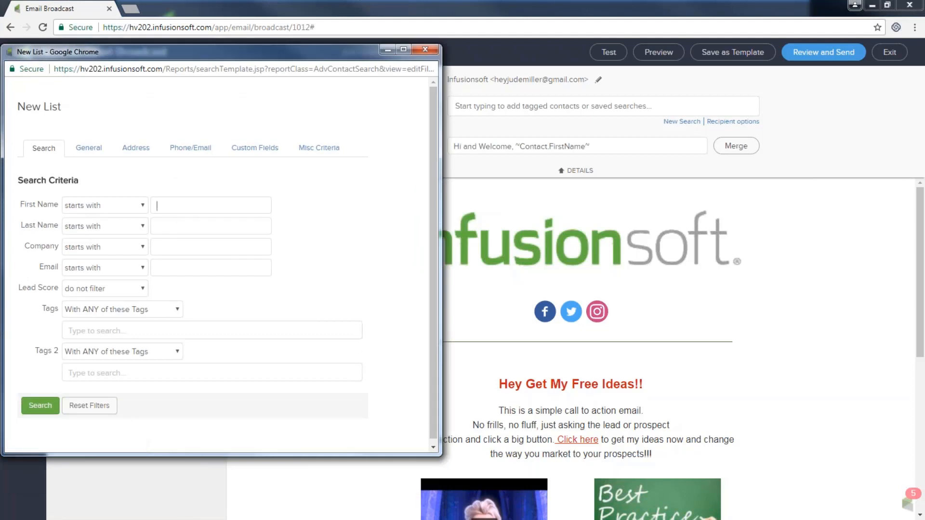
type("ab")
key("BackSpace")
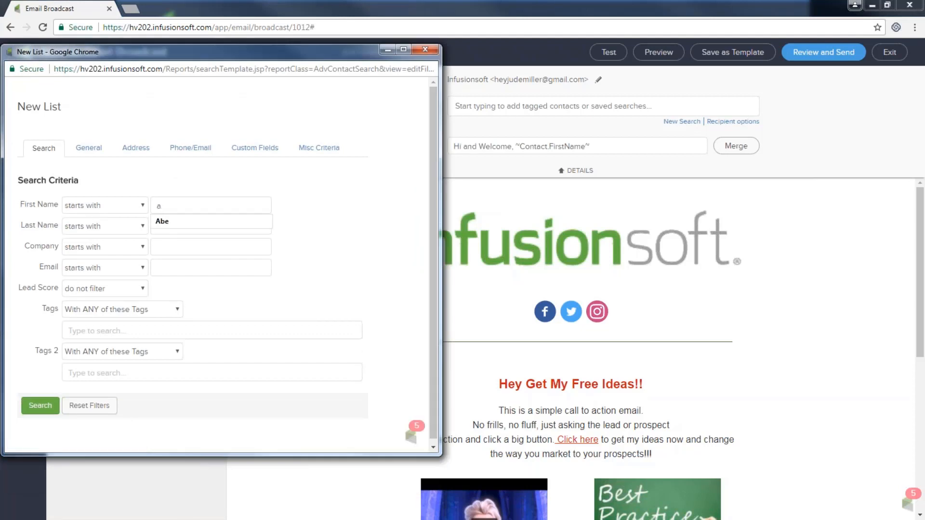
key("BackSpace")
type("Abe")
left_click(40, 406)
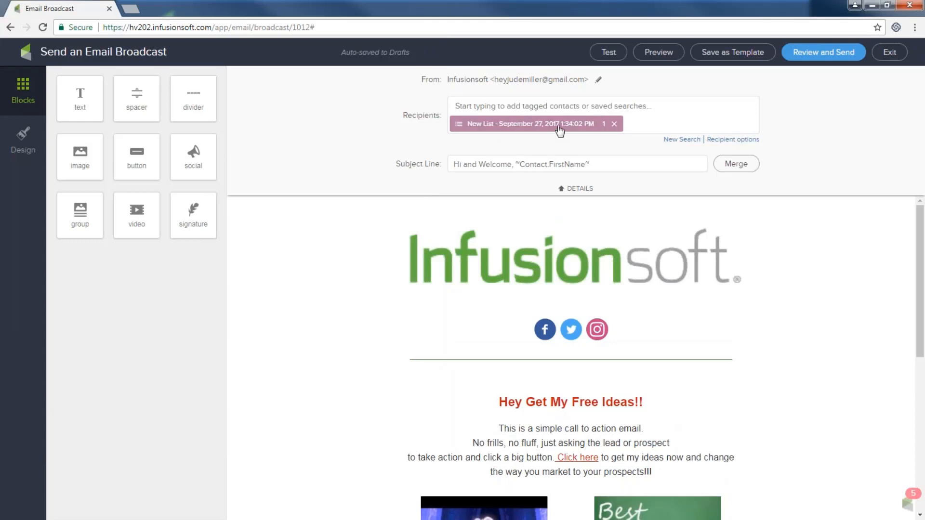
- Review the welcome broadcast and send it immediately with the Send Now option
left_click(835, 54)
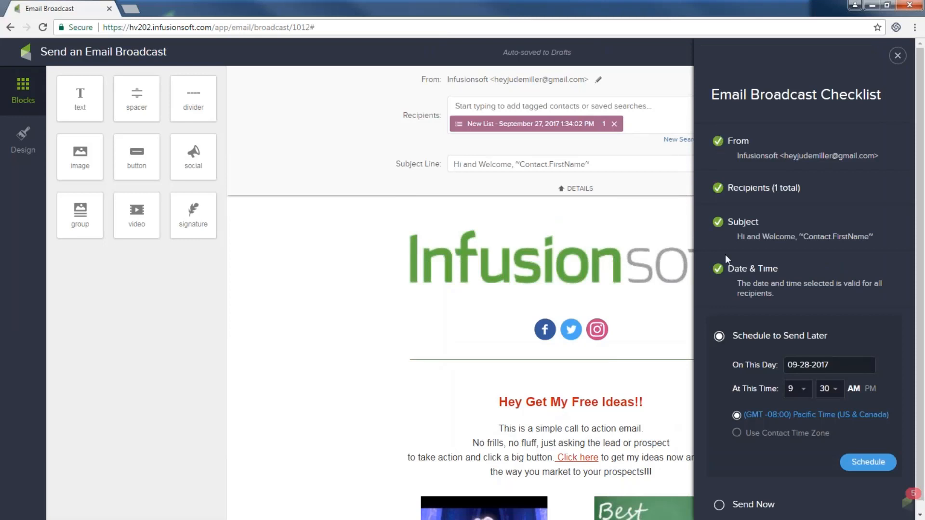
scroll(755, 269, "down", 1)
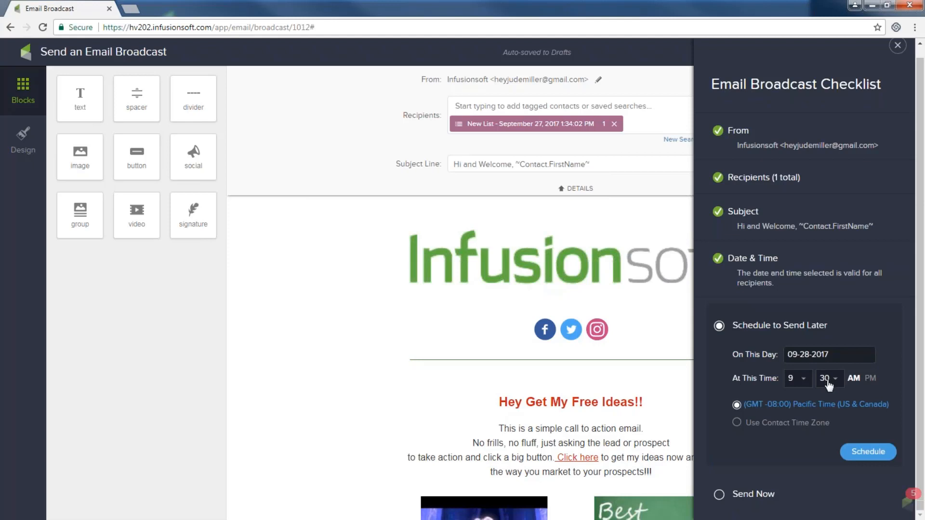
left_click(719, 495)
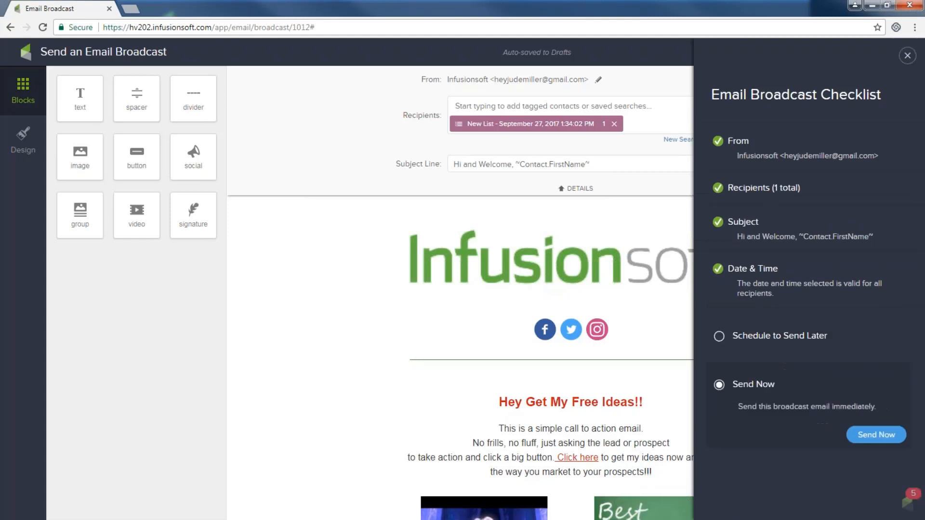
left_click(873, 440)
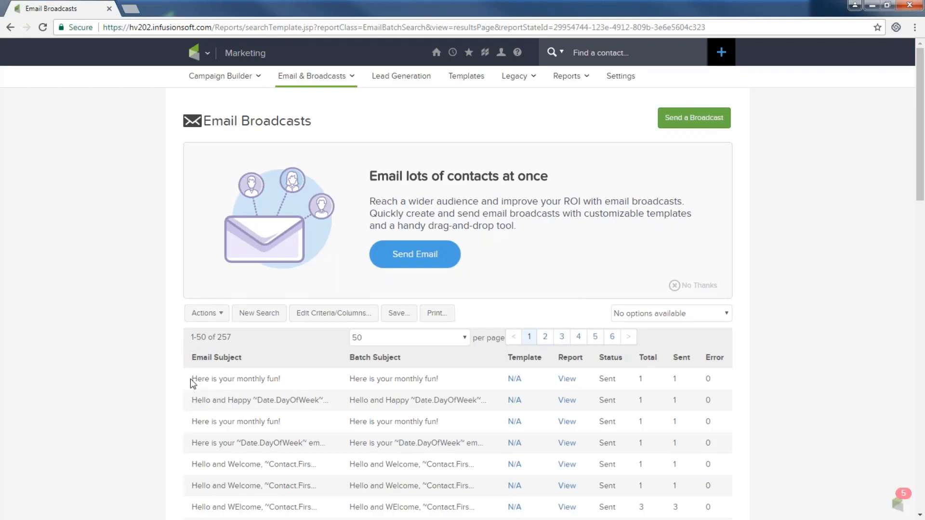
- Open the 'Here is your monthly fun!' send report: status SENT, 1 sent, 100% unopened
left_click_drag(191, 380, 291, 382)
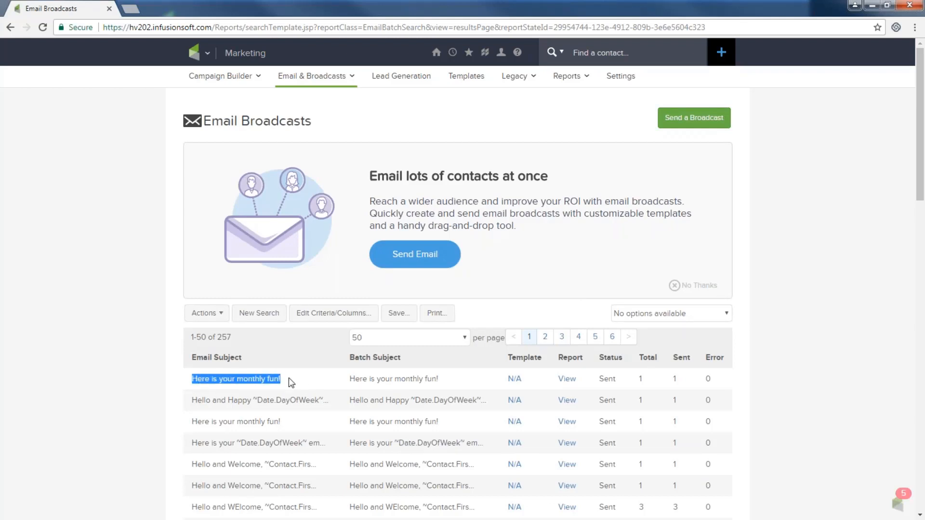
left_click(567, 381)
scroll(457, 279, "down", 3)
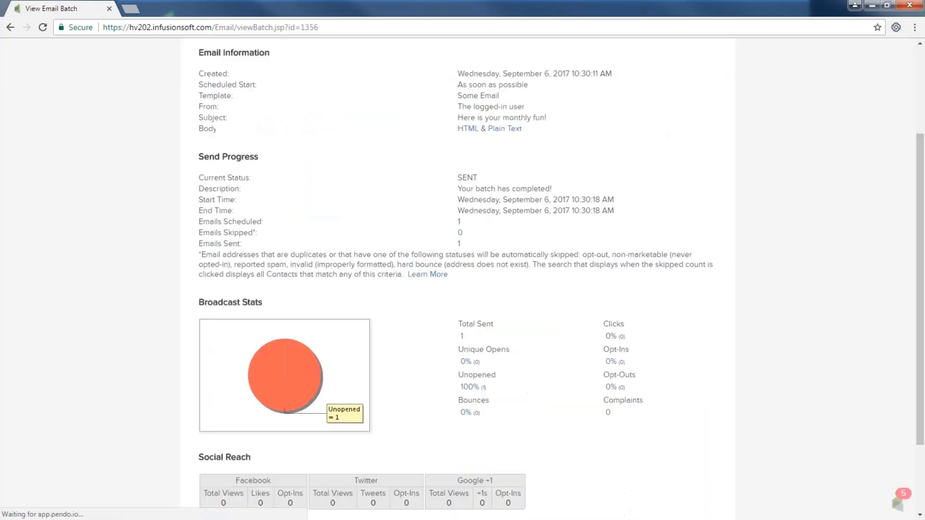
scroll(487, 381, "down", 1)
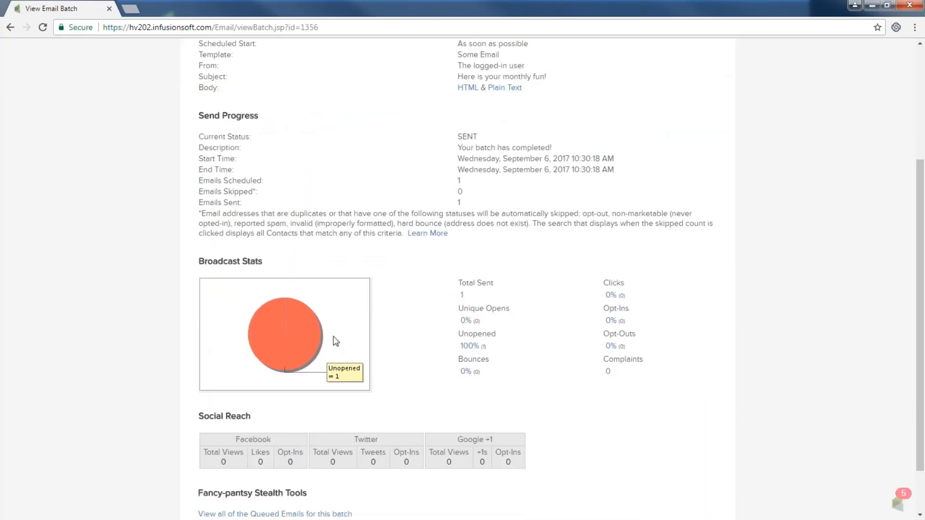
mouse_move(322, 336)
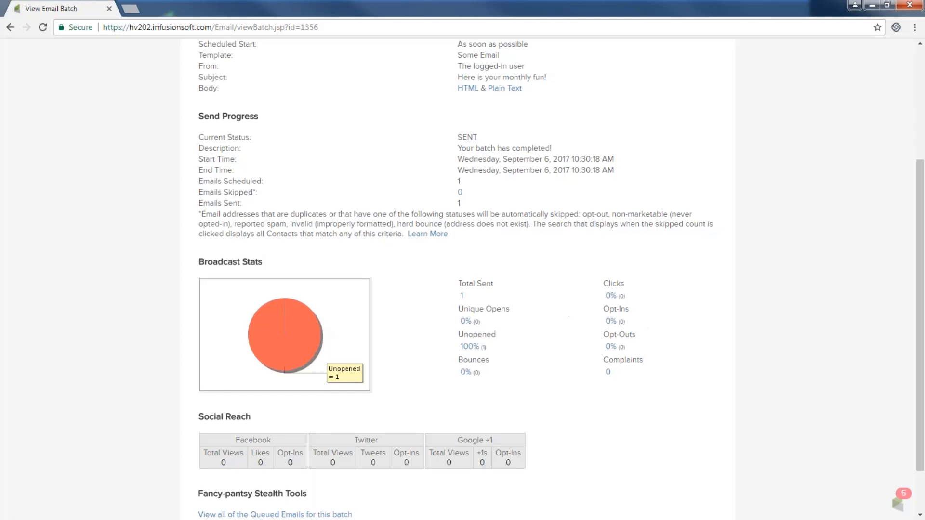
scroll(564, 311, "up", 3)
left_click(207, 53)
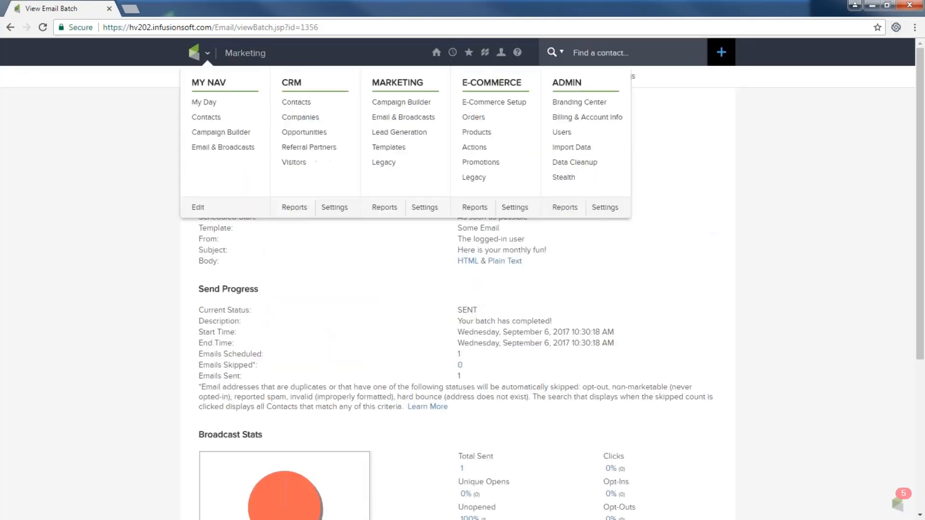
- Start a new email broadcast from the Frozen Sept template under My Templates
left_click(403, 117)
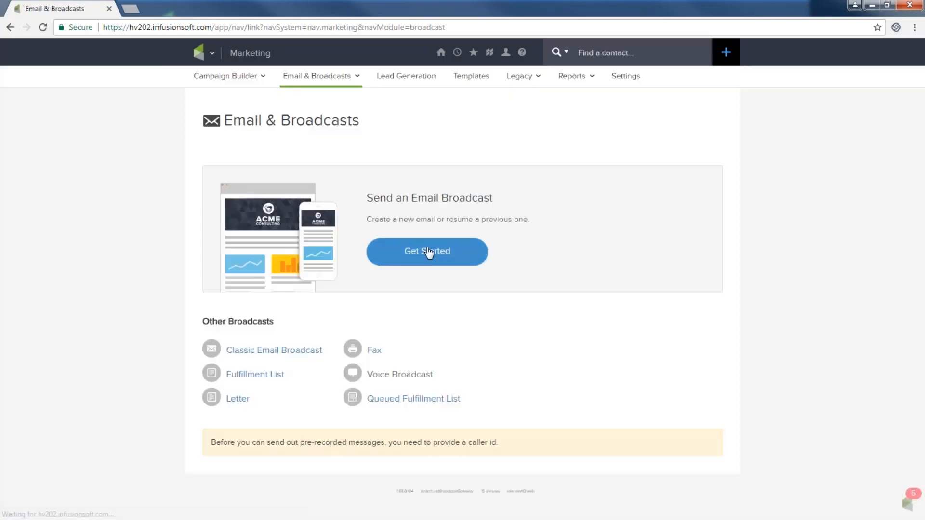
left_click(428, 252)
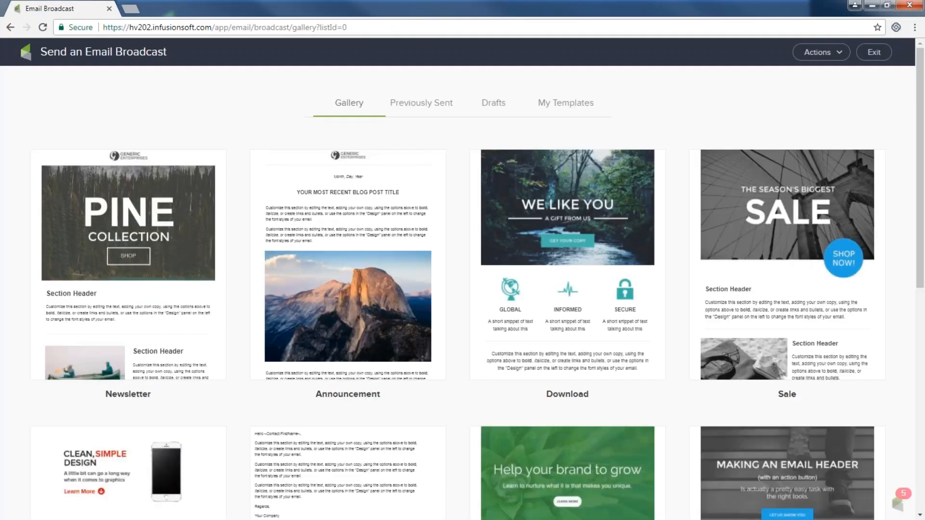
left_click(562, 107)
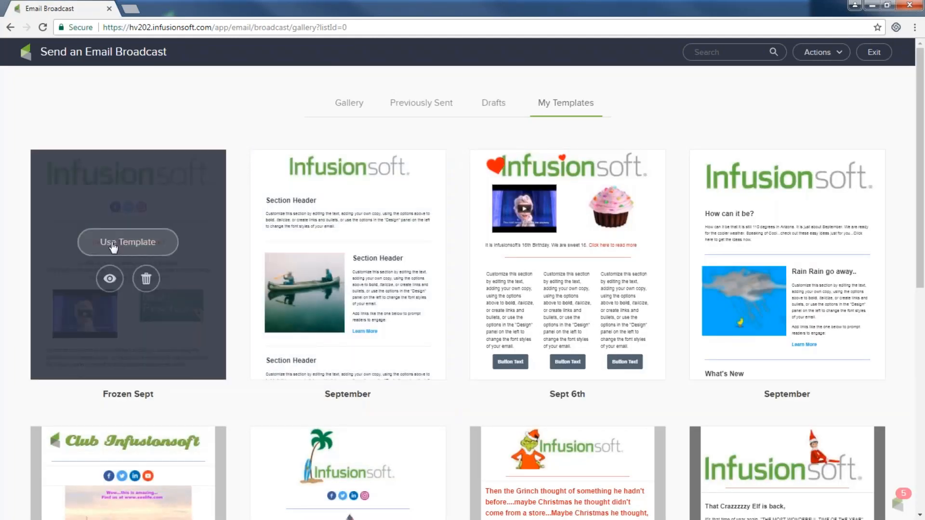
left_click(113, 246)
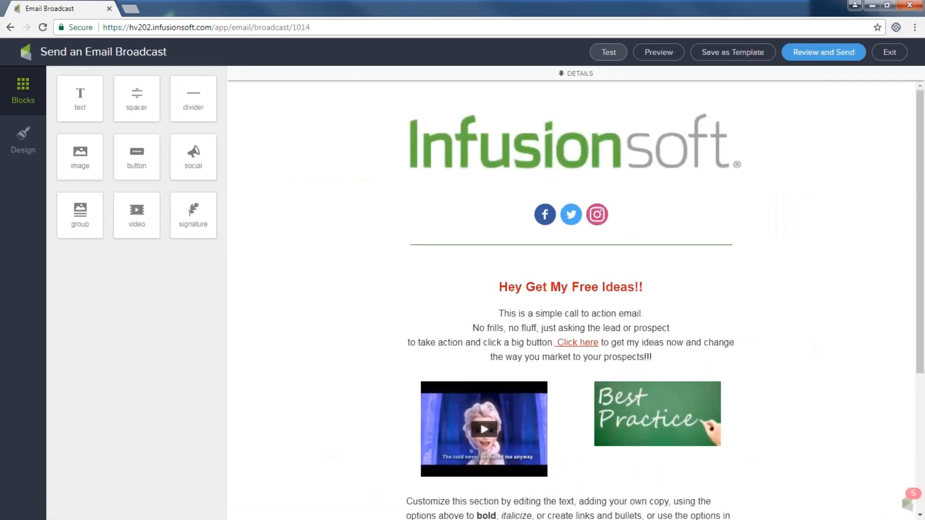
- Dismiss the test email options and run the pre-send checklist on the new broadcast
left_click(612, 55)
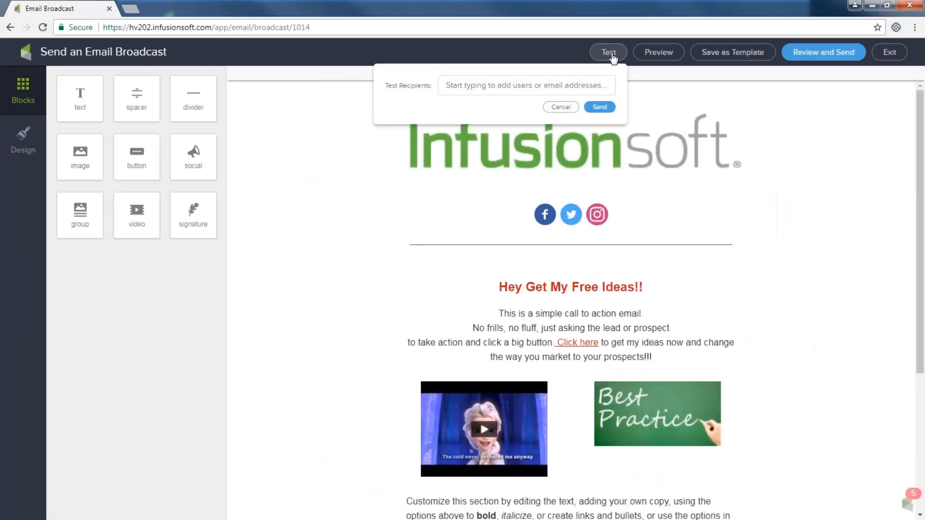
left_click(539, 43)
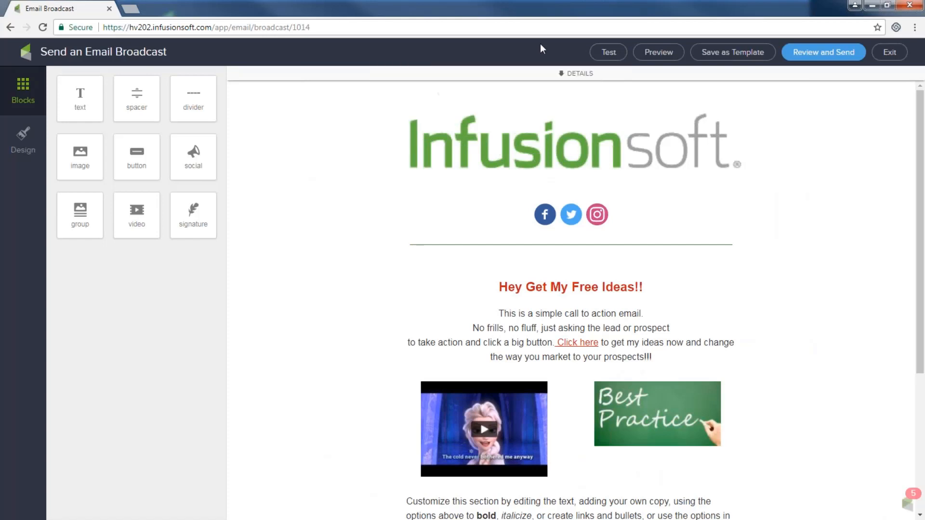
left_click(822, 57)
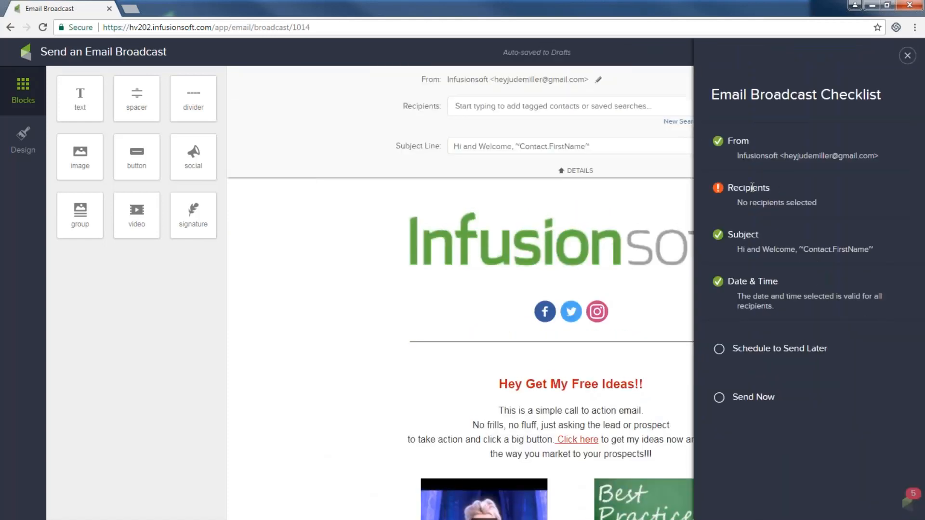
- Close the checklist and set recipients to the 'Prospect Tags -> Sept NL sign up' tag
left_click(908, 55)
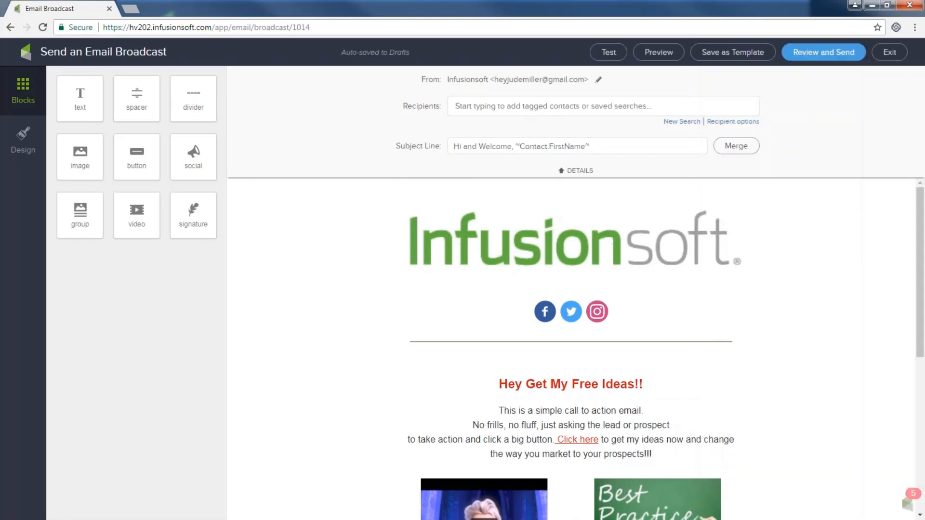
left_click(528, 108)
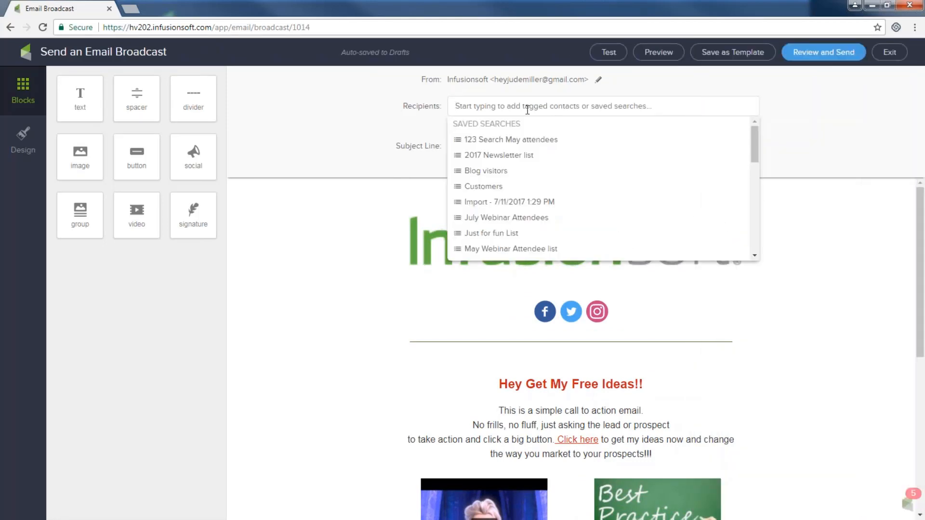
type("h")
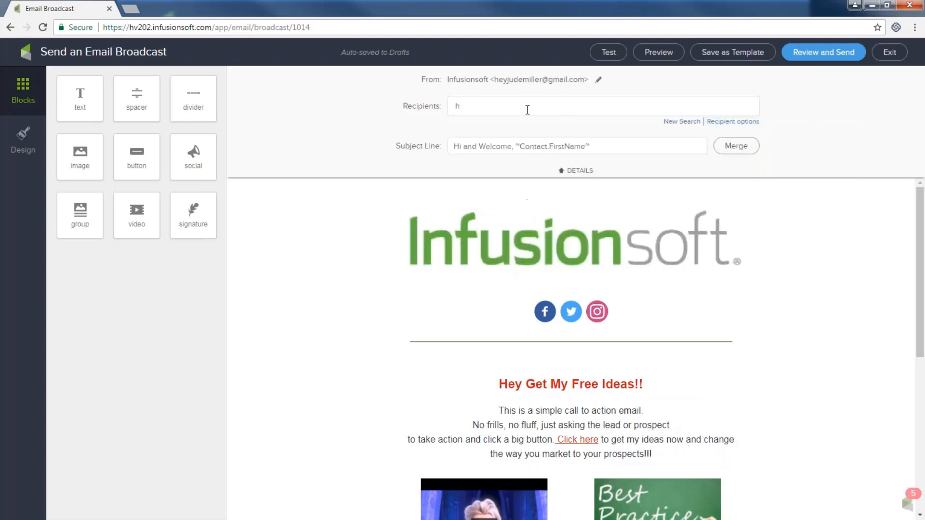
key("BackSpace")
type("nl")
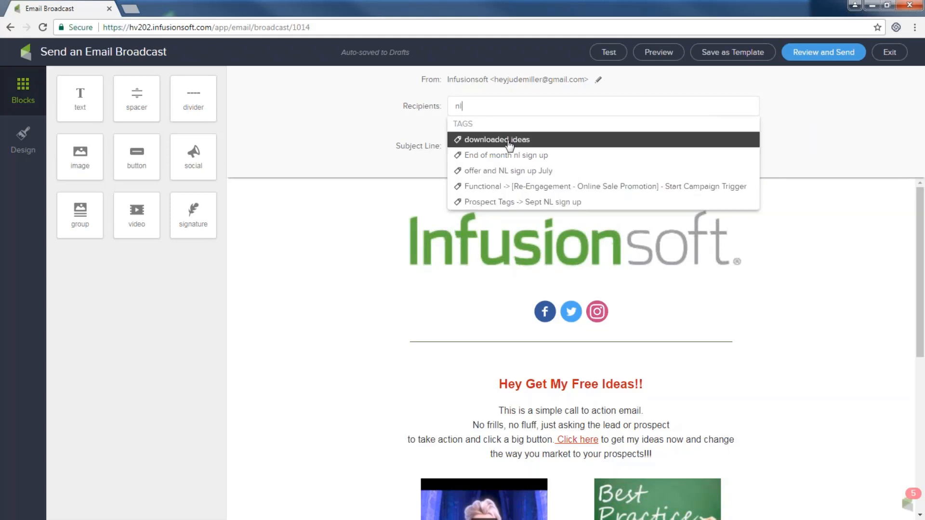
left_click(550, 203)
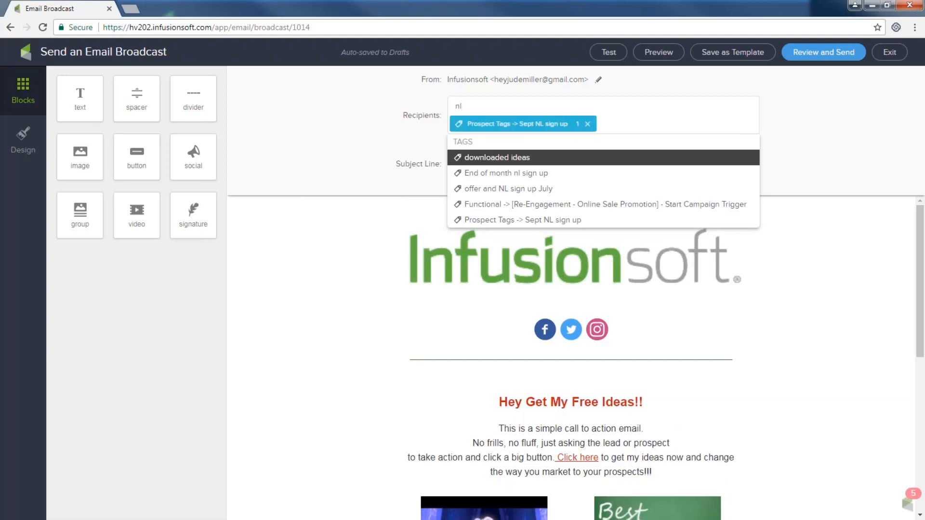
left_click(811, 57)
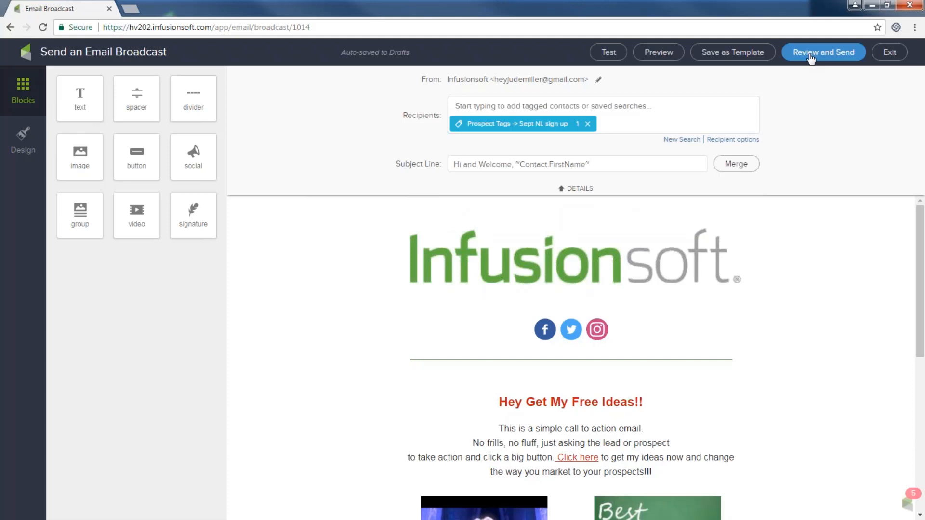
- Send the tagged broadcast now, then minimize Chrome and advance to the Challenge slide
left_click(813, 56)
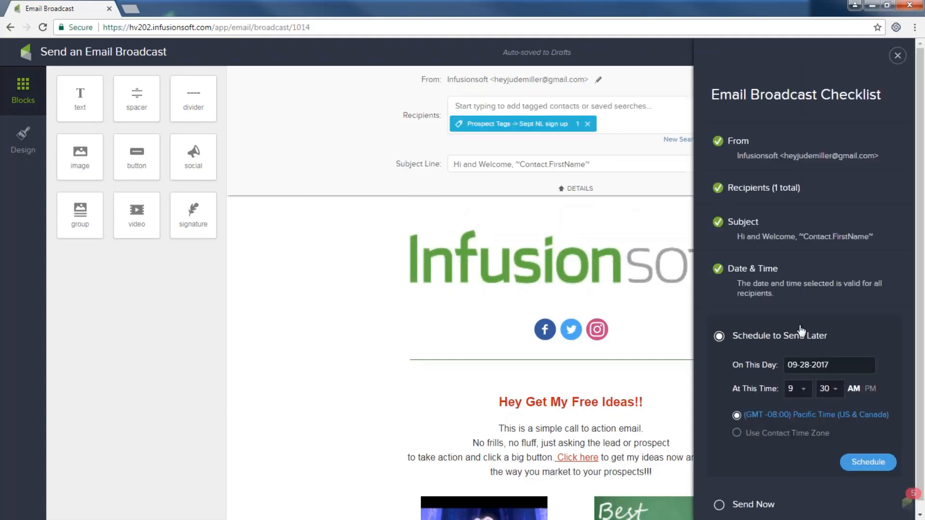
left_click(720, 505)
left_click(876, 436)
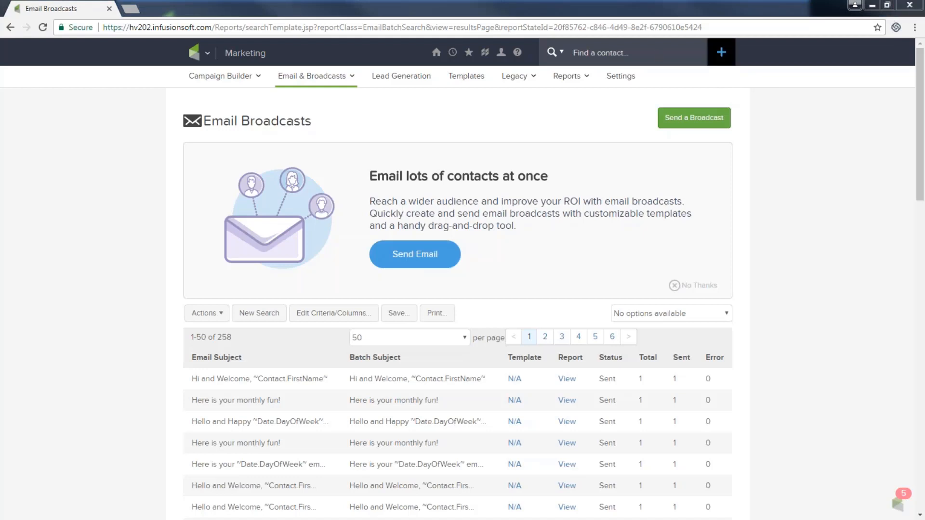
left_click(870, 10)
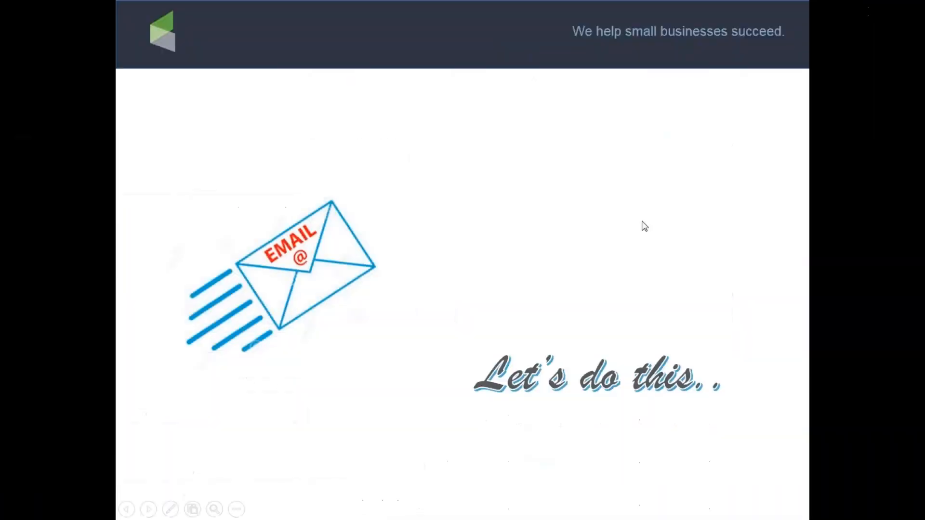
left_click(643, 225)
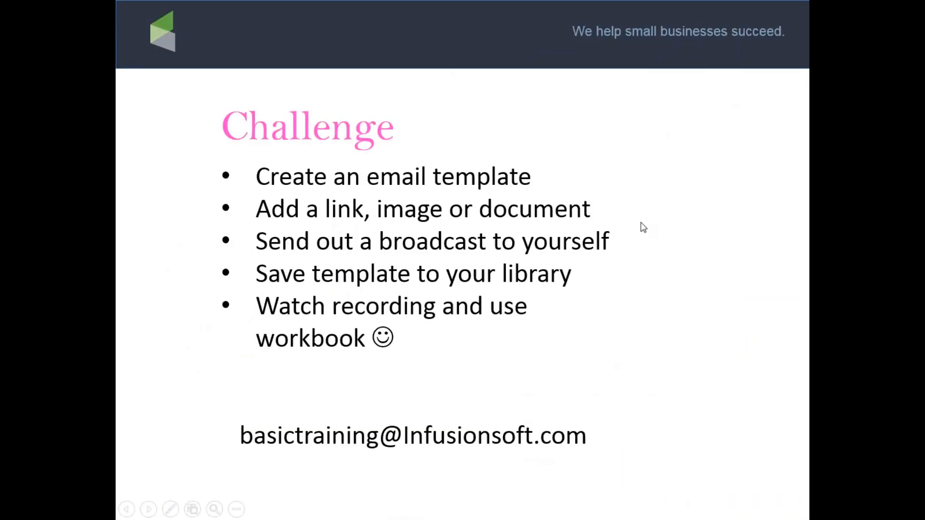